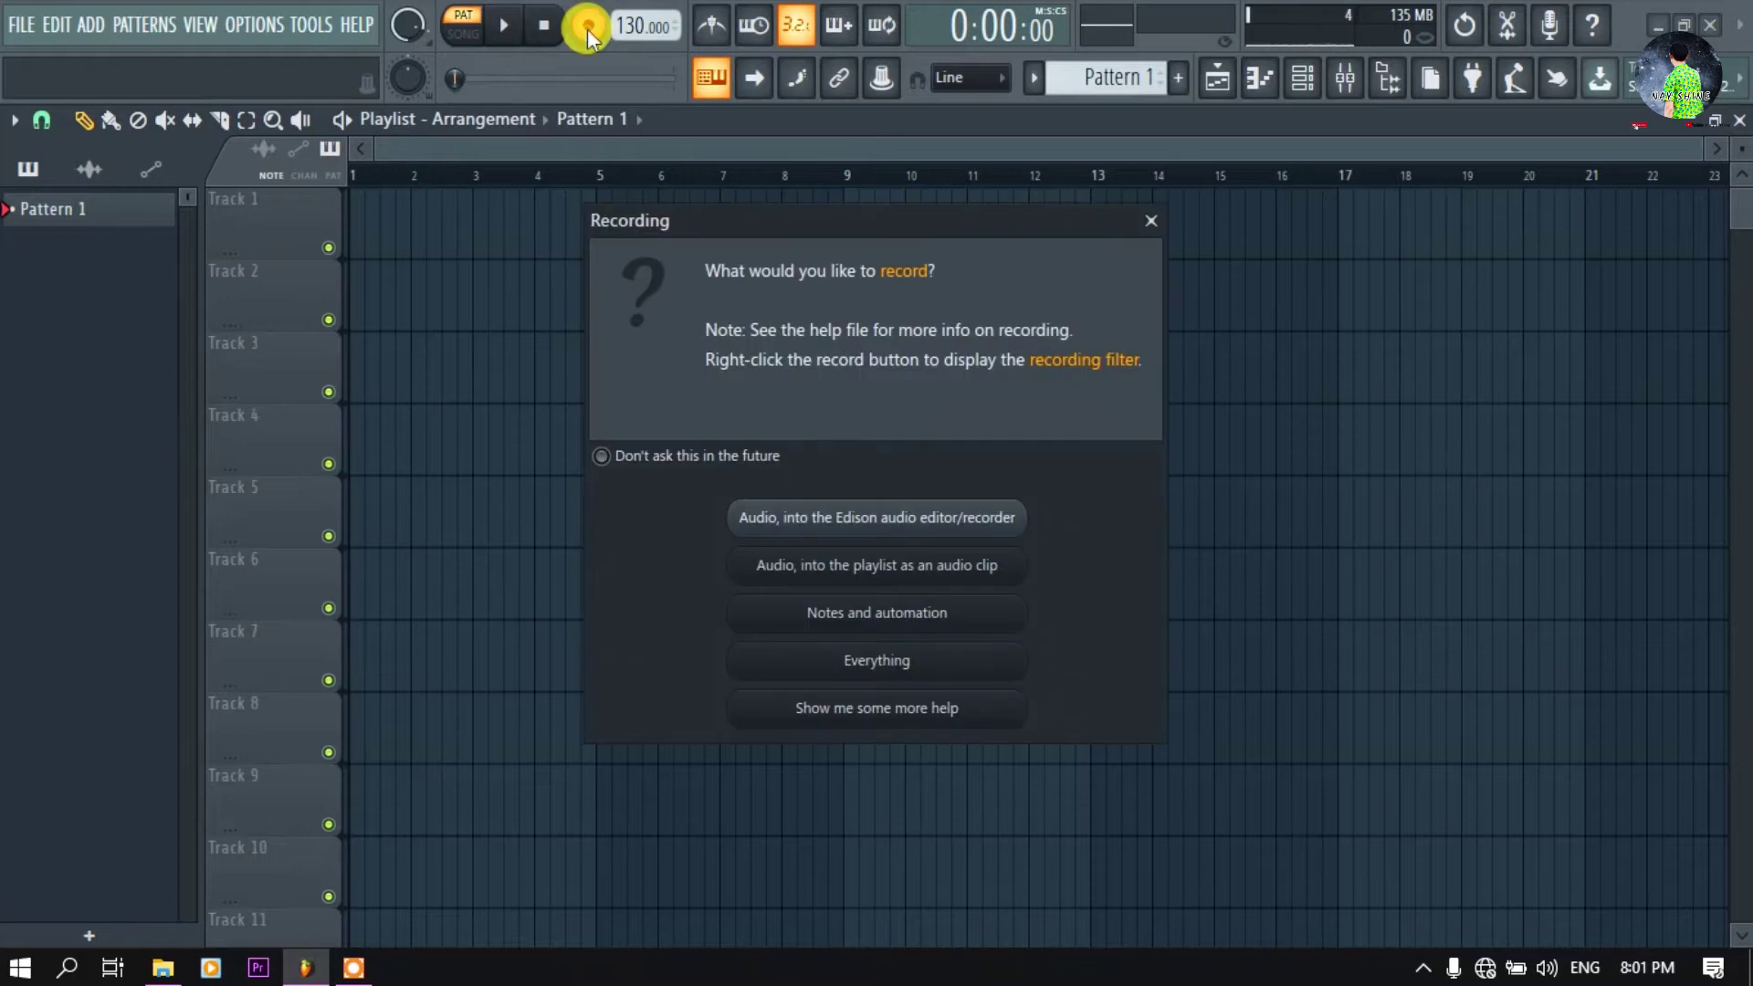
Choose to record audio into the Edison audio editor/recorder, and close the Edison window once it is recording
drag(834, 223, 896, 232)
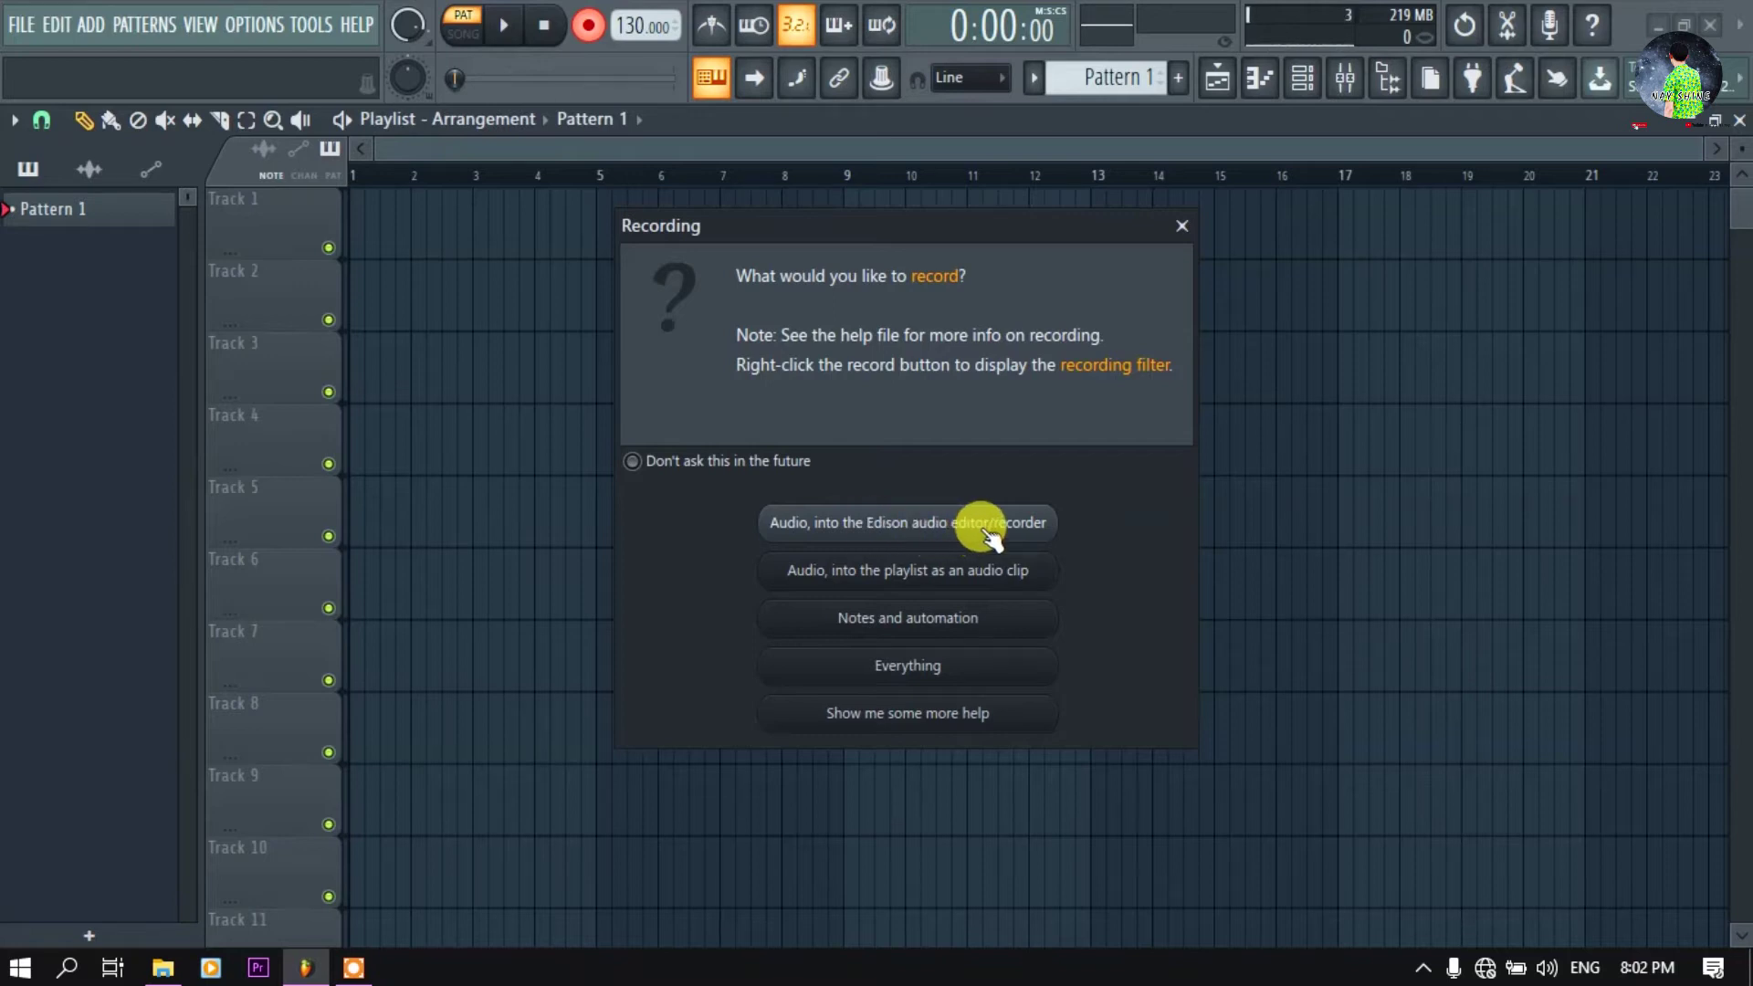
click(900, 518)
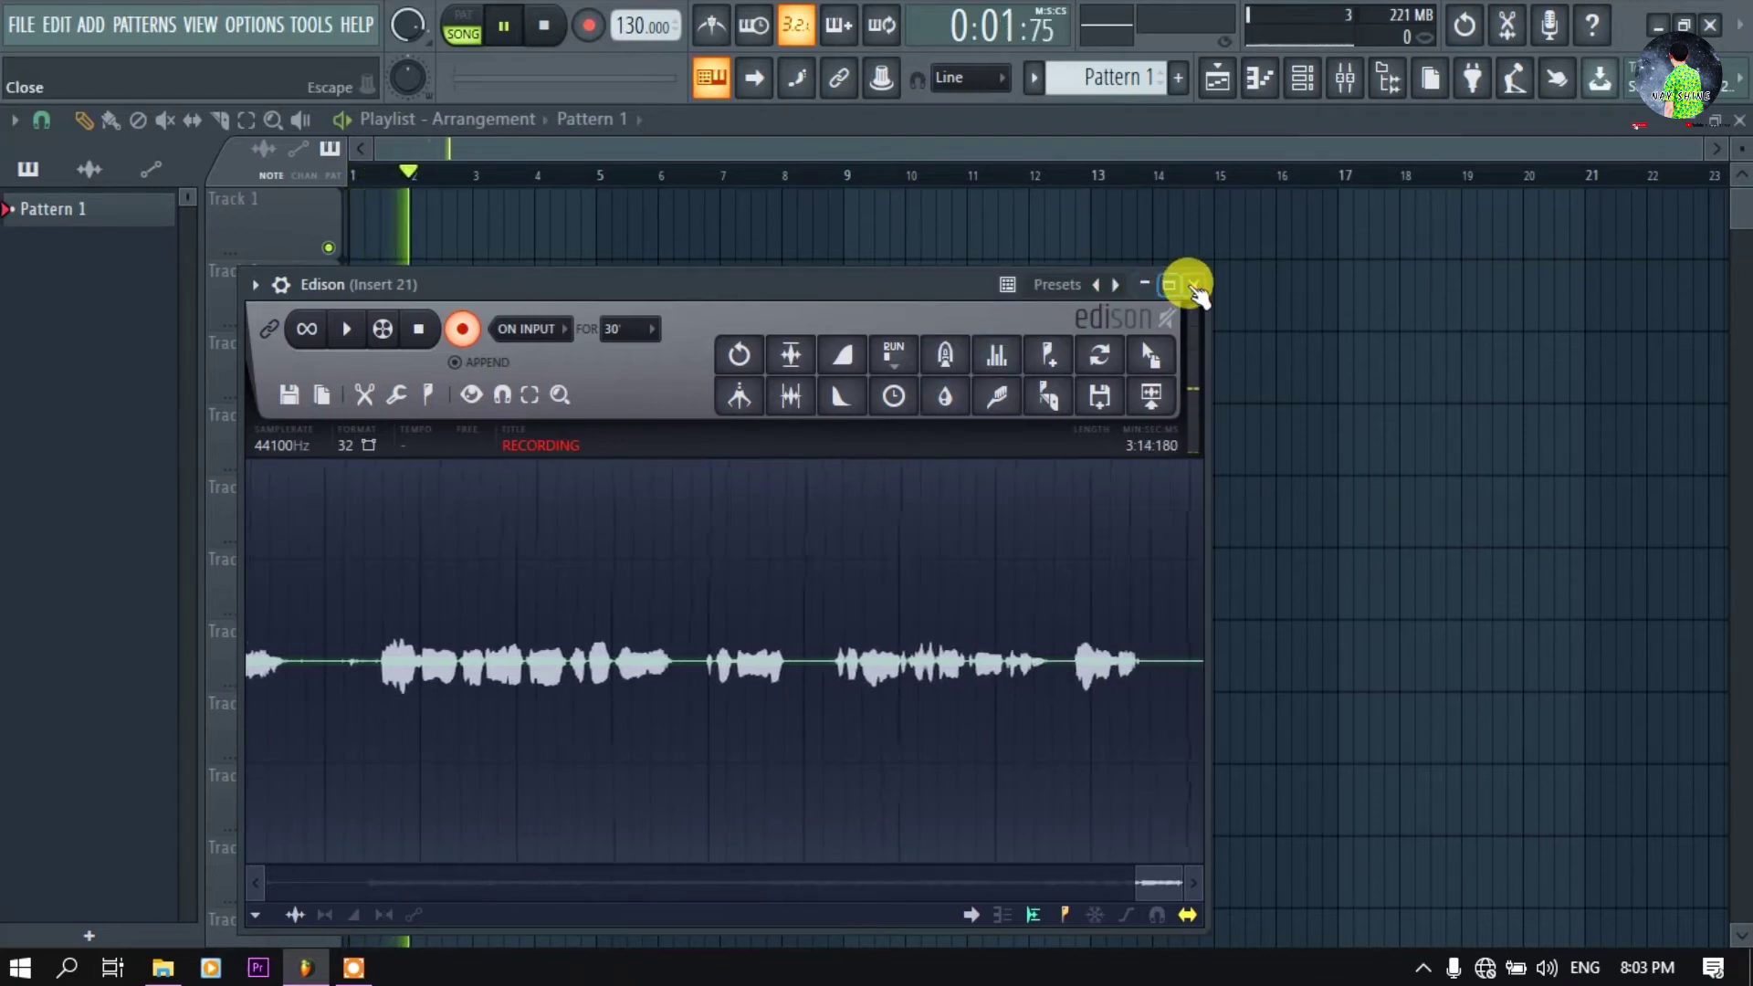
click(1192, 284)
Load Edison into the first effect slot of mixer track Insert 6 and look through the track's audio input sources
click(1343, 80)
click(1344, 80)
click(1340, 80)
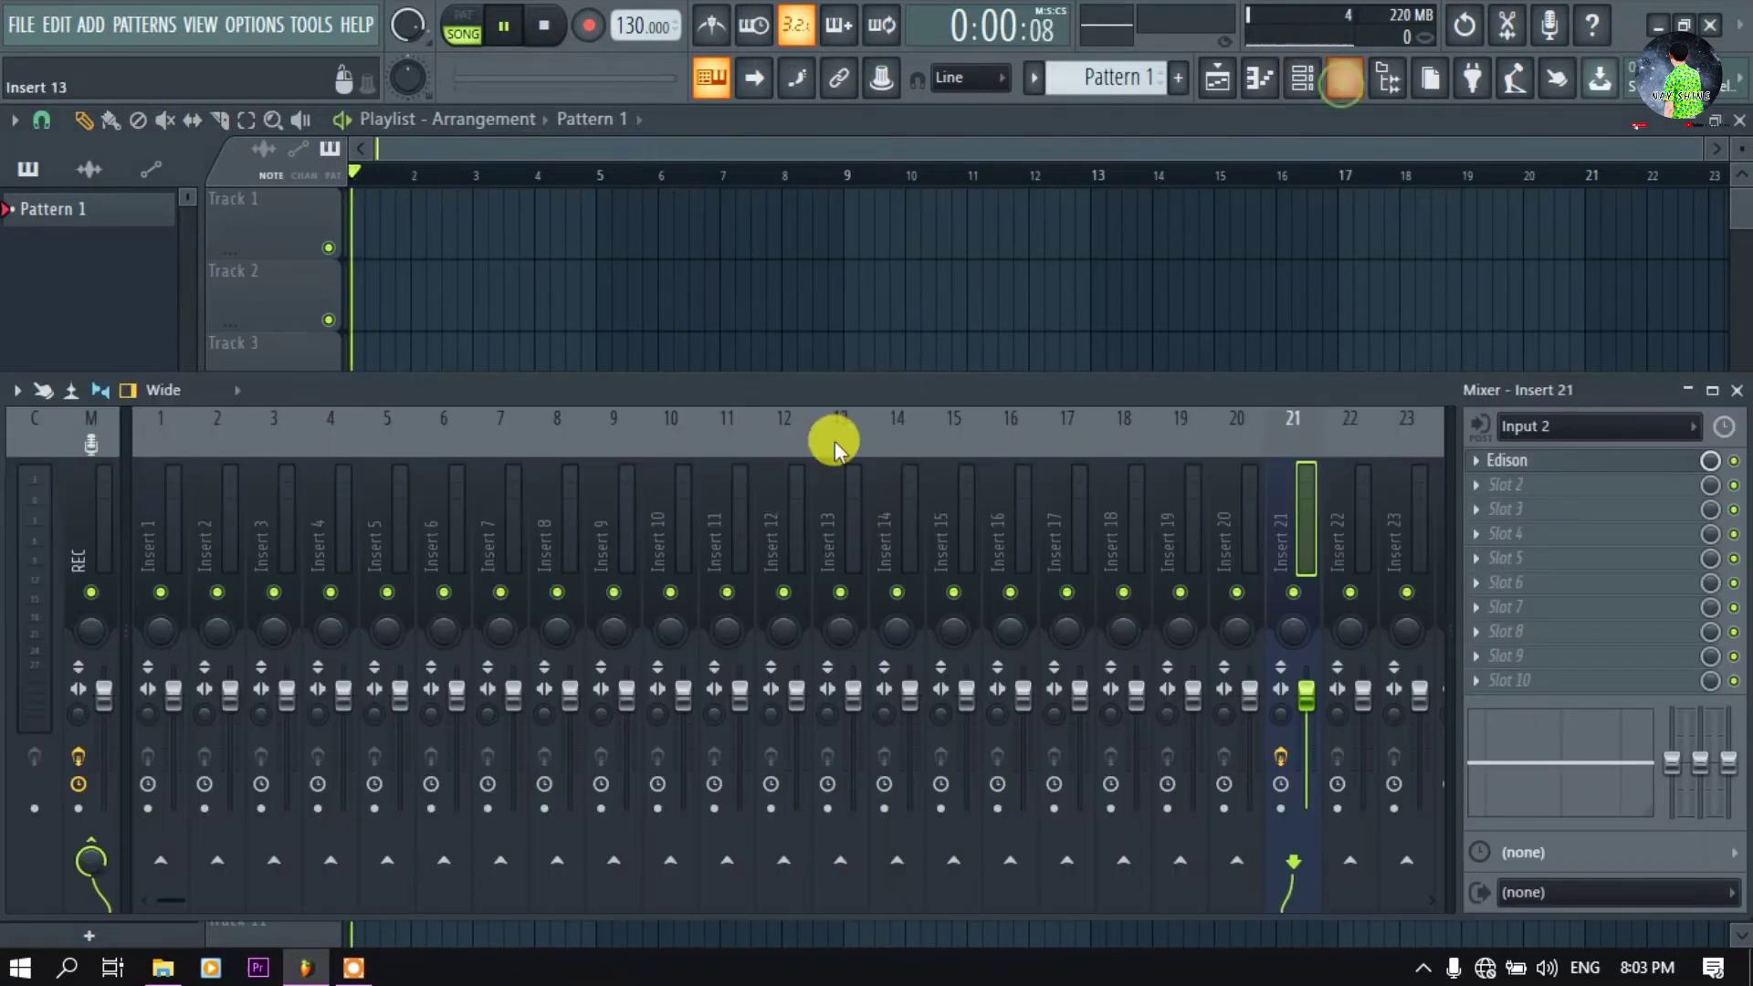
click(442, 501)
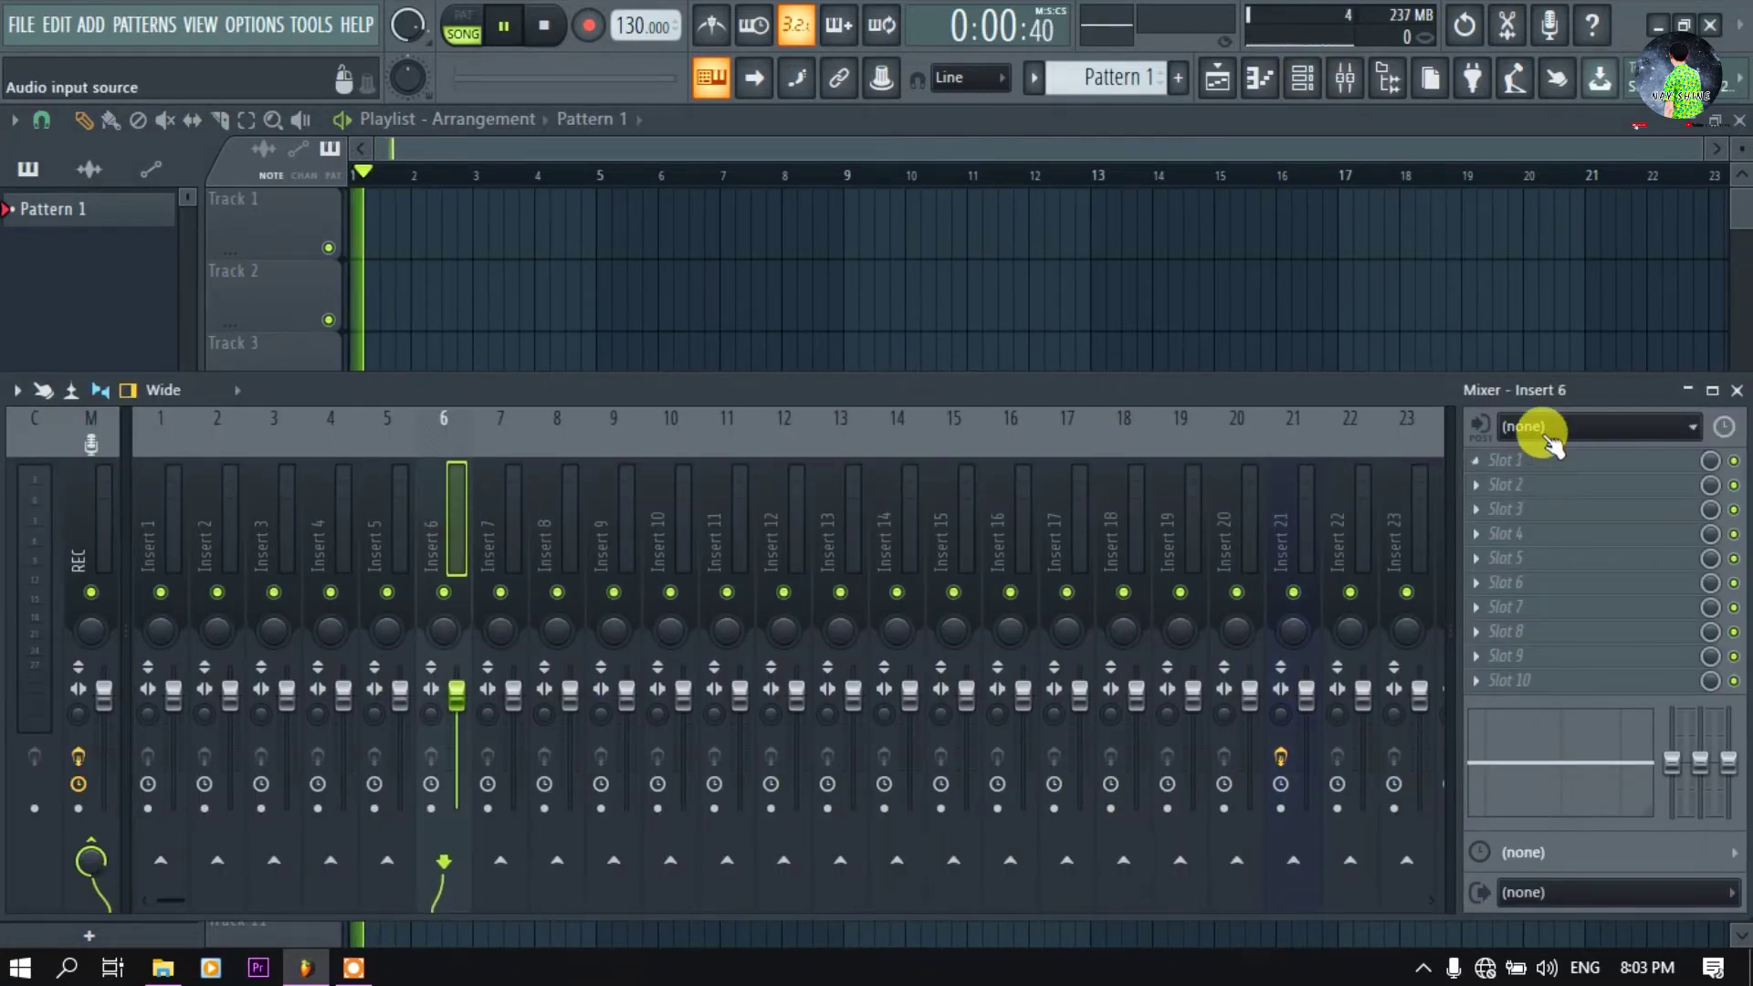
click(1539, 462)
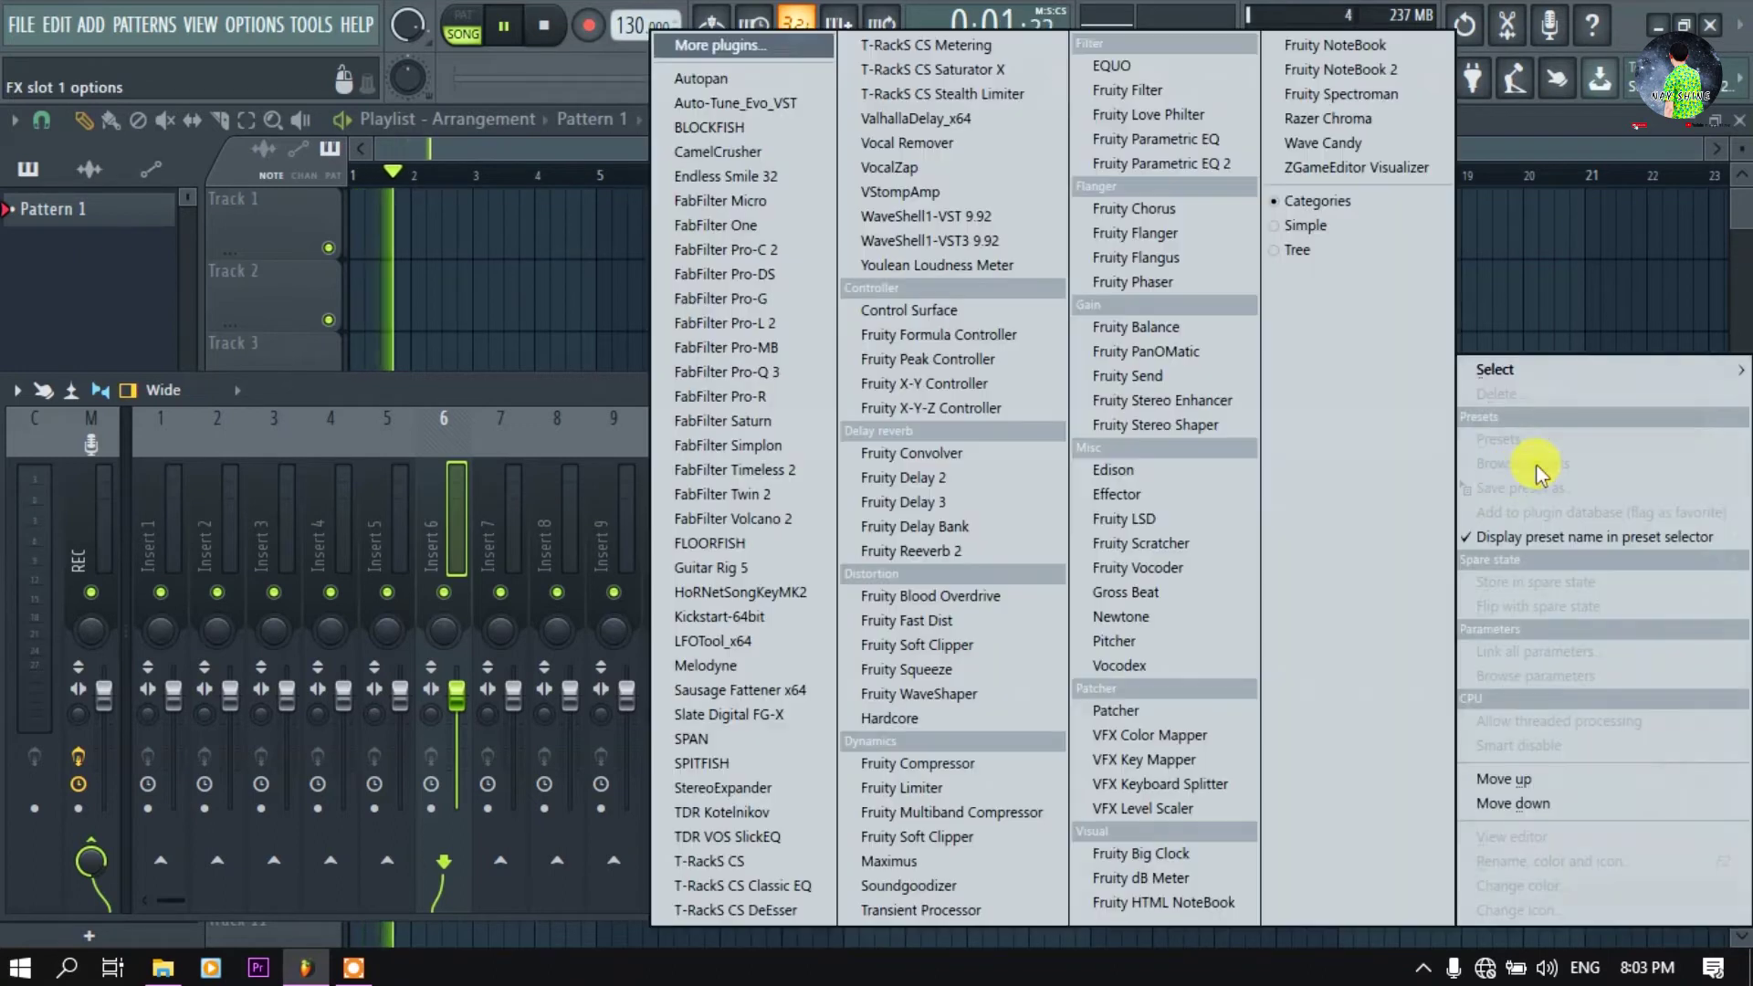
click(1221, 471)
drag(710, 425, 954, 244)
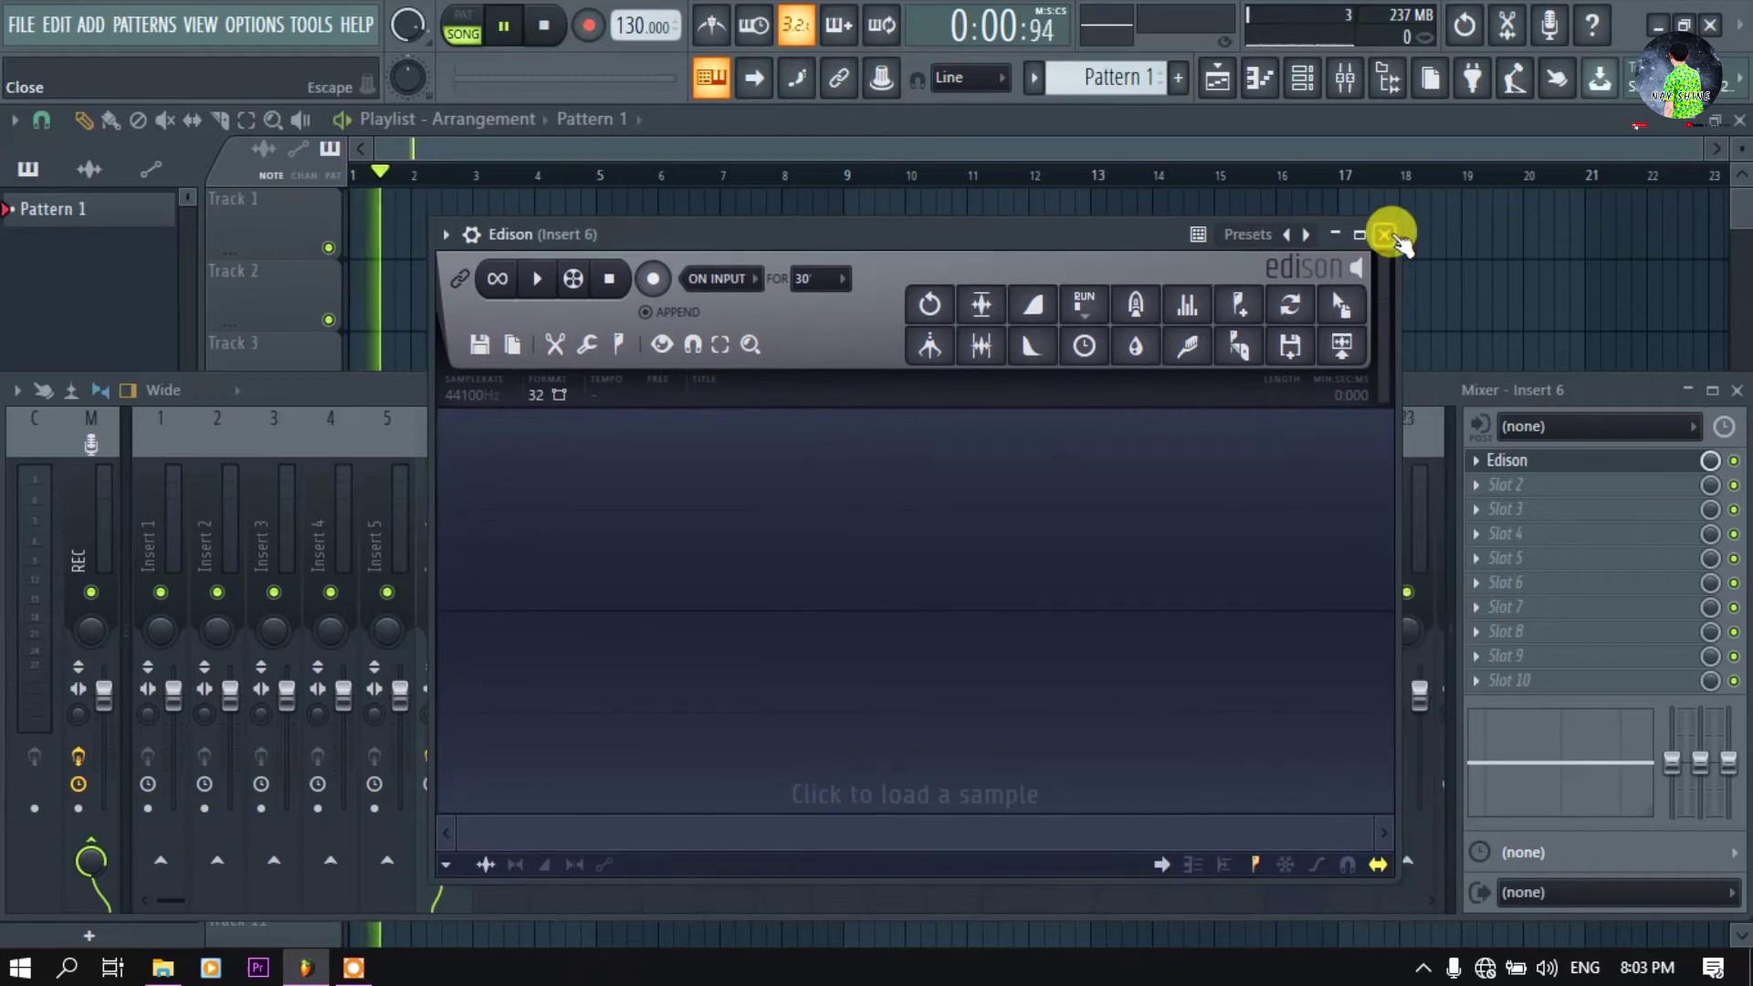
click(1379, 228)
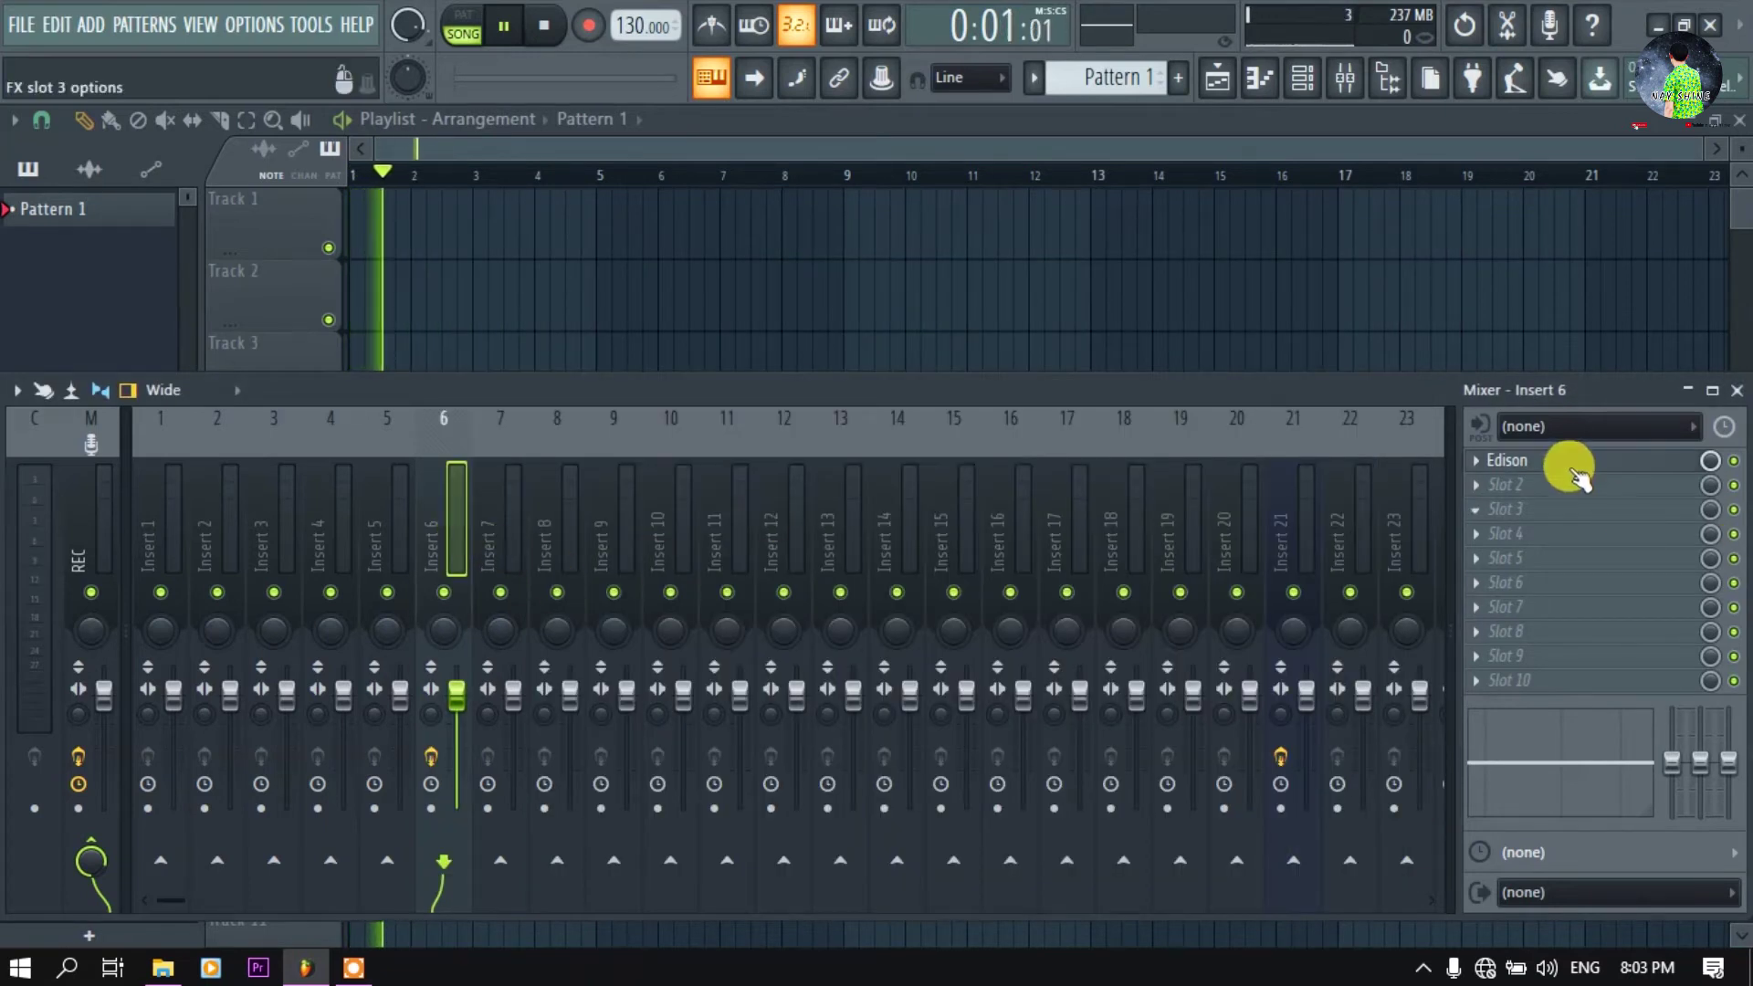
click(1547, 429)
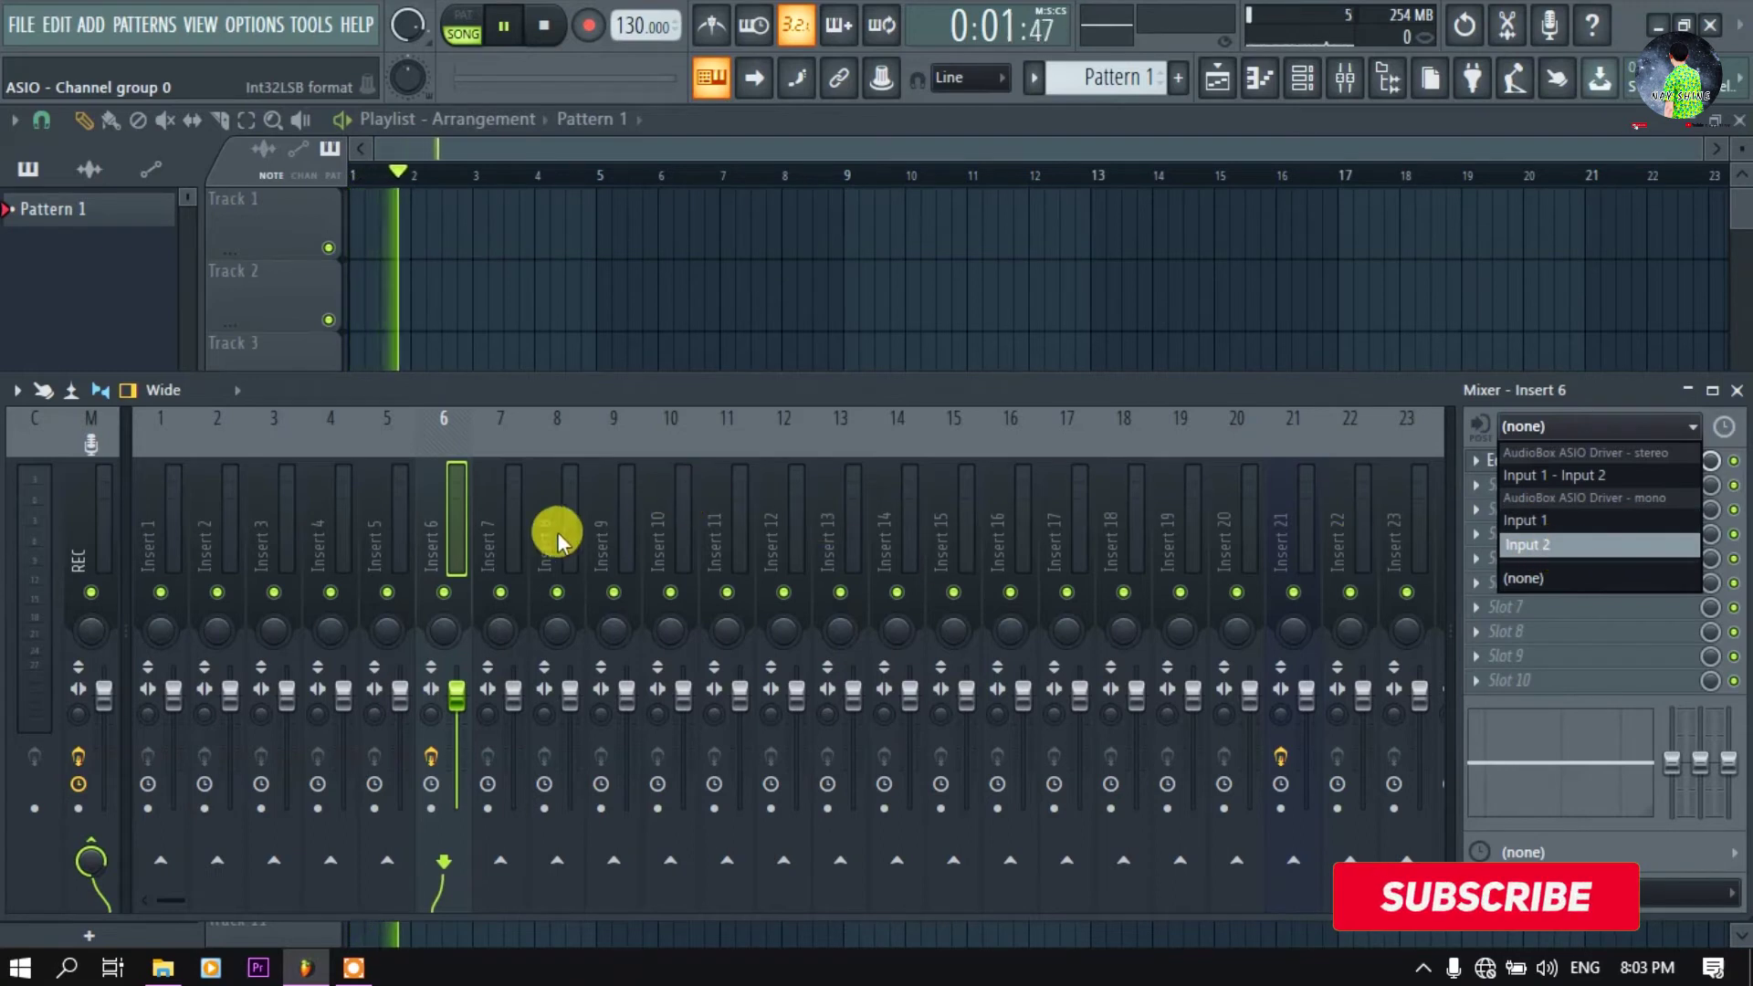
click(434, 537)
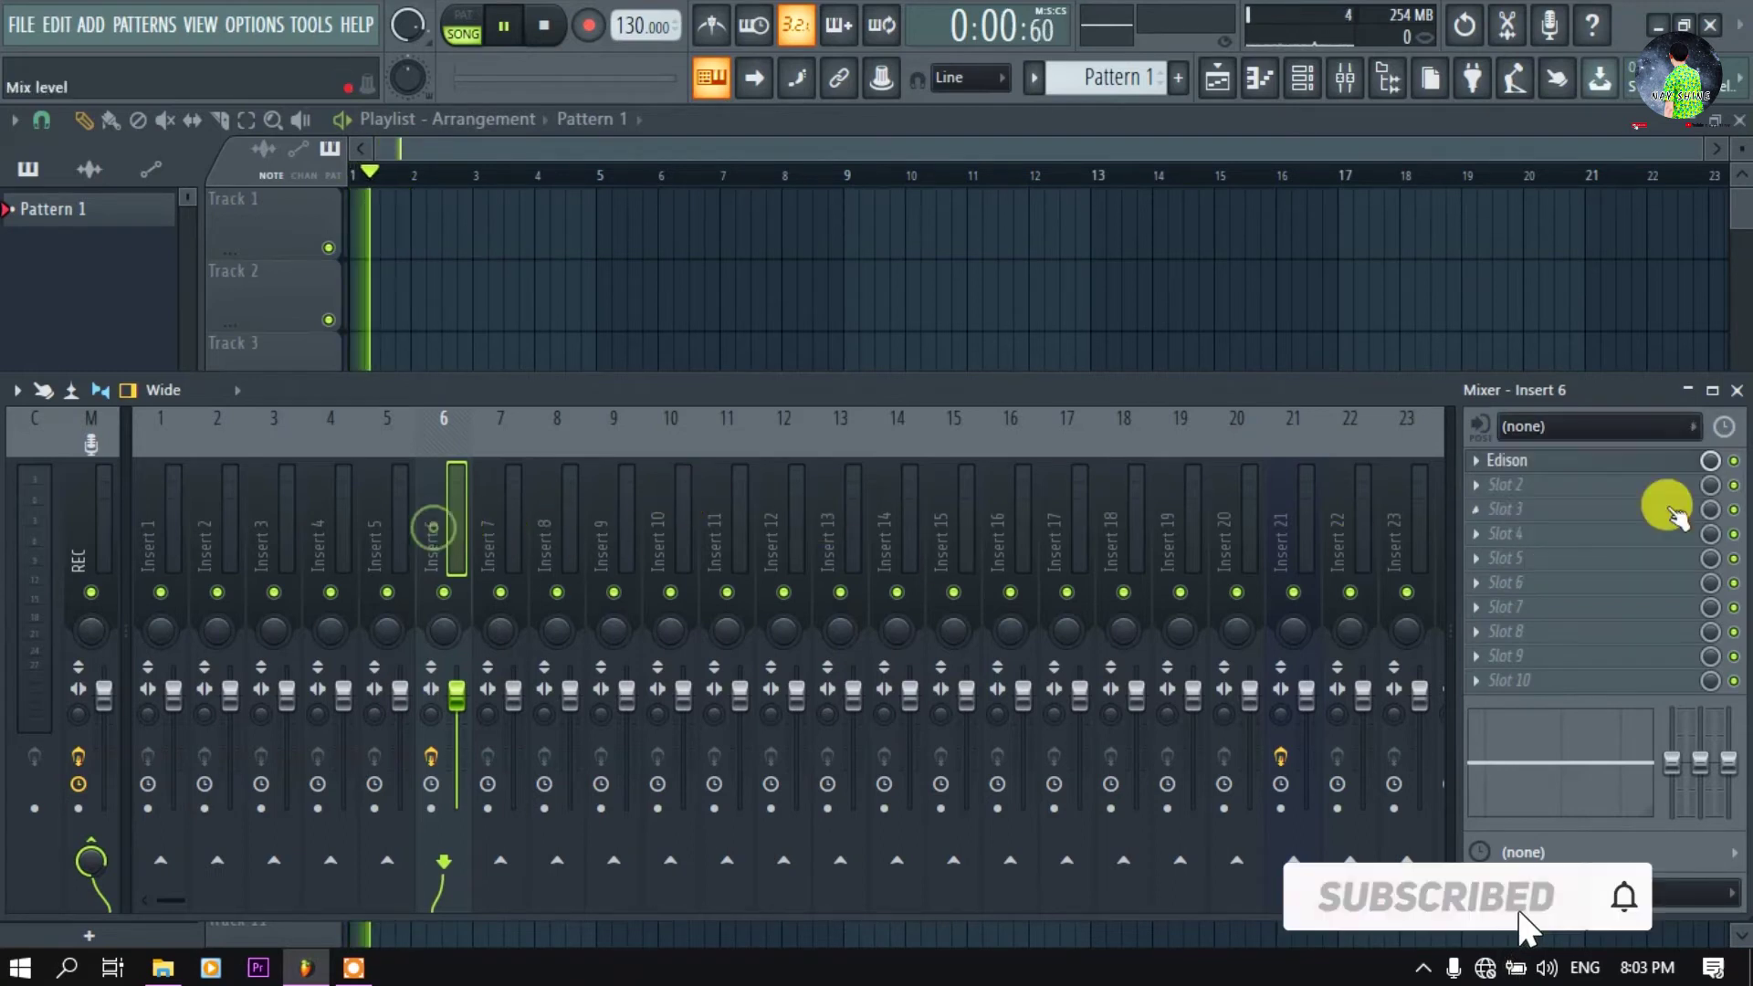
Try recording in Insert 6's Edison without an audio input assigned, including during song playback, and close its window
click(1570, 463)
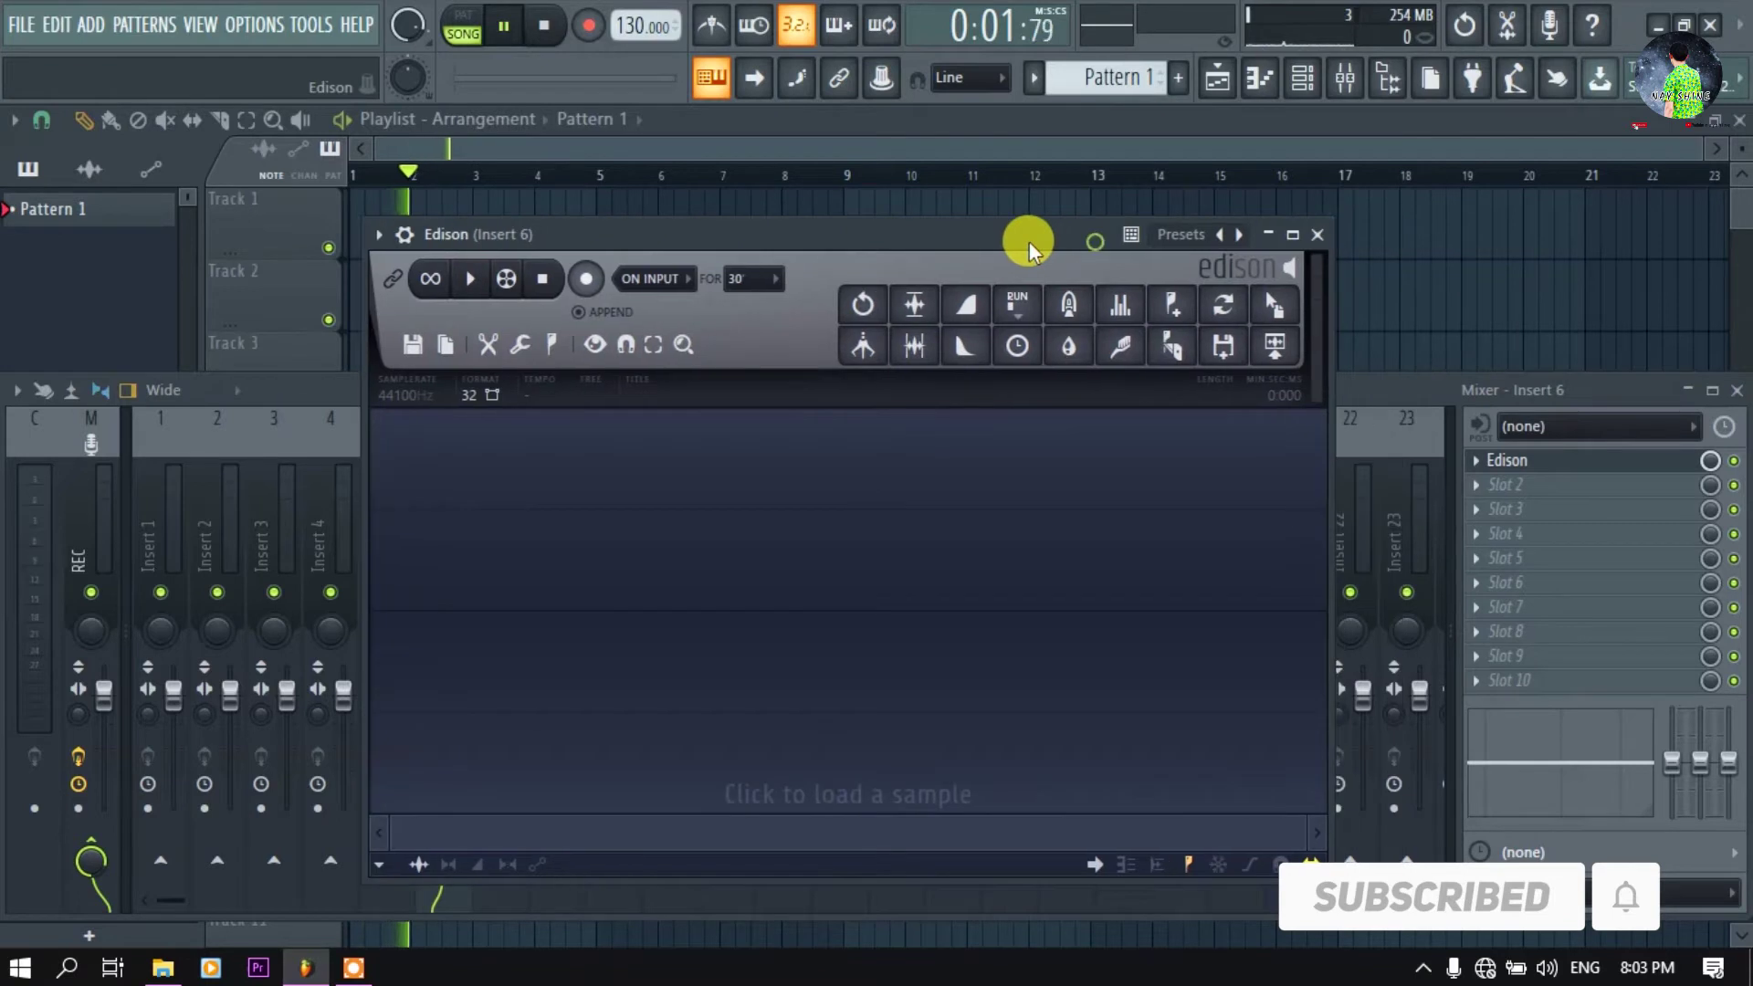
drag(1057, 245, 1118, 231)
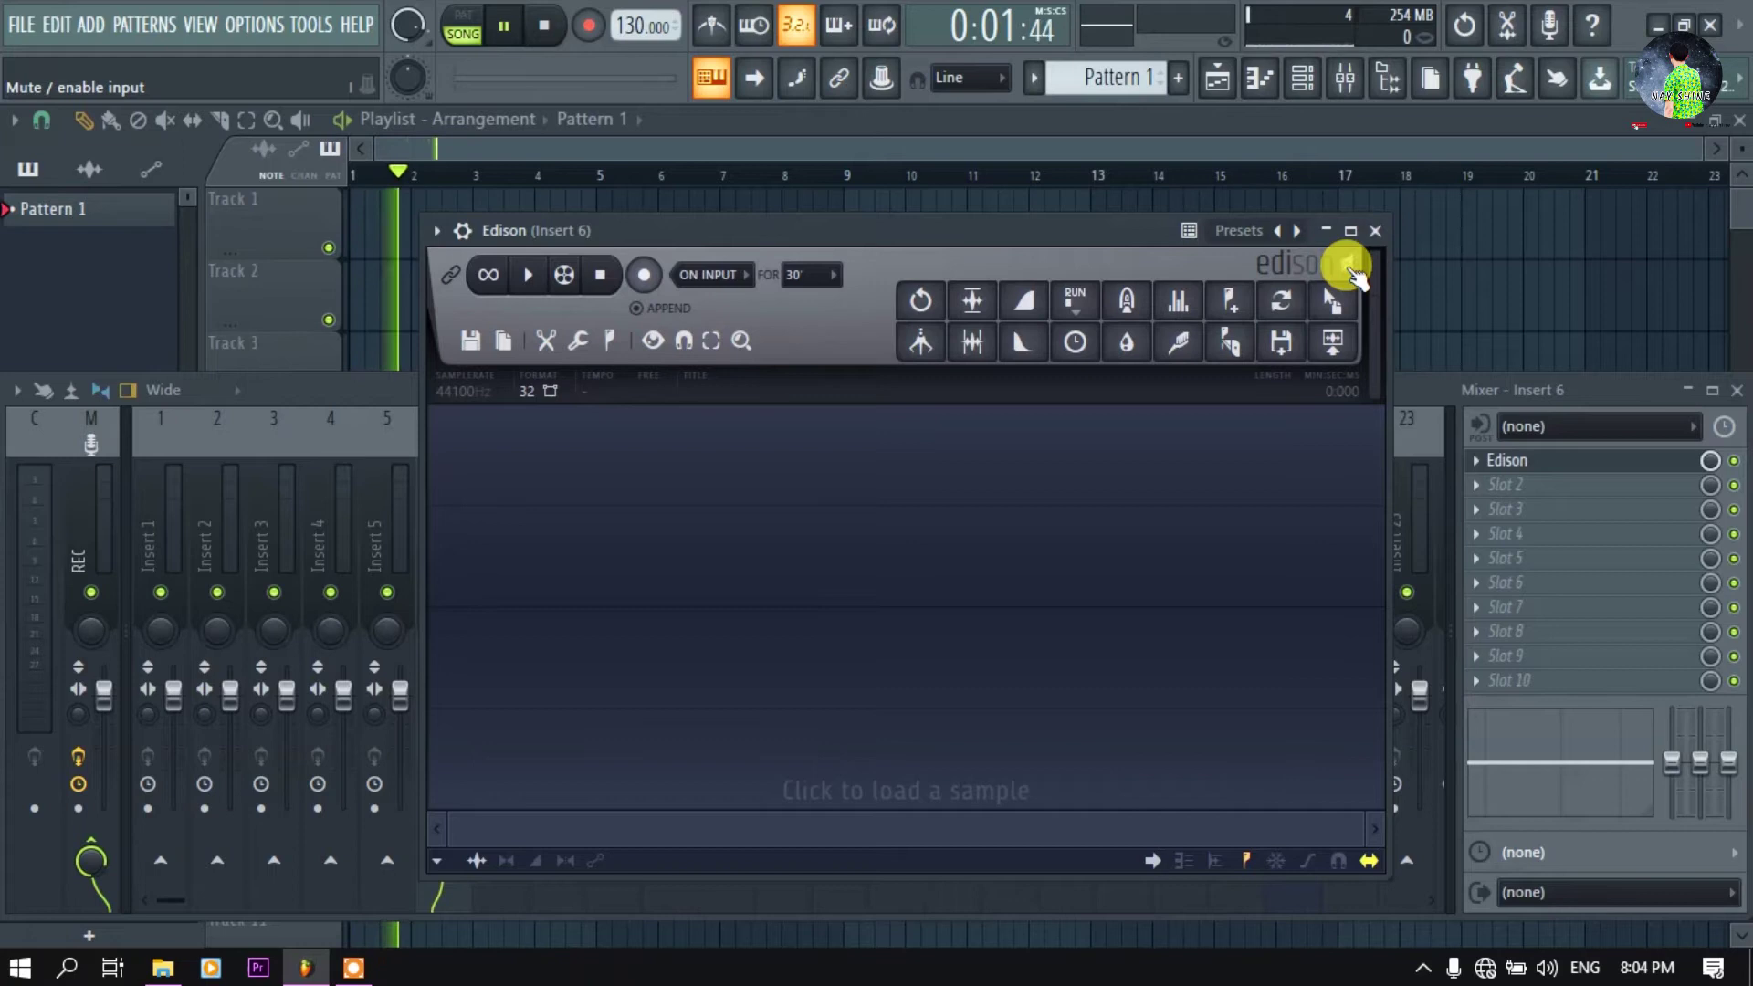
click(645, 277)
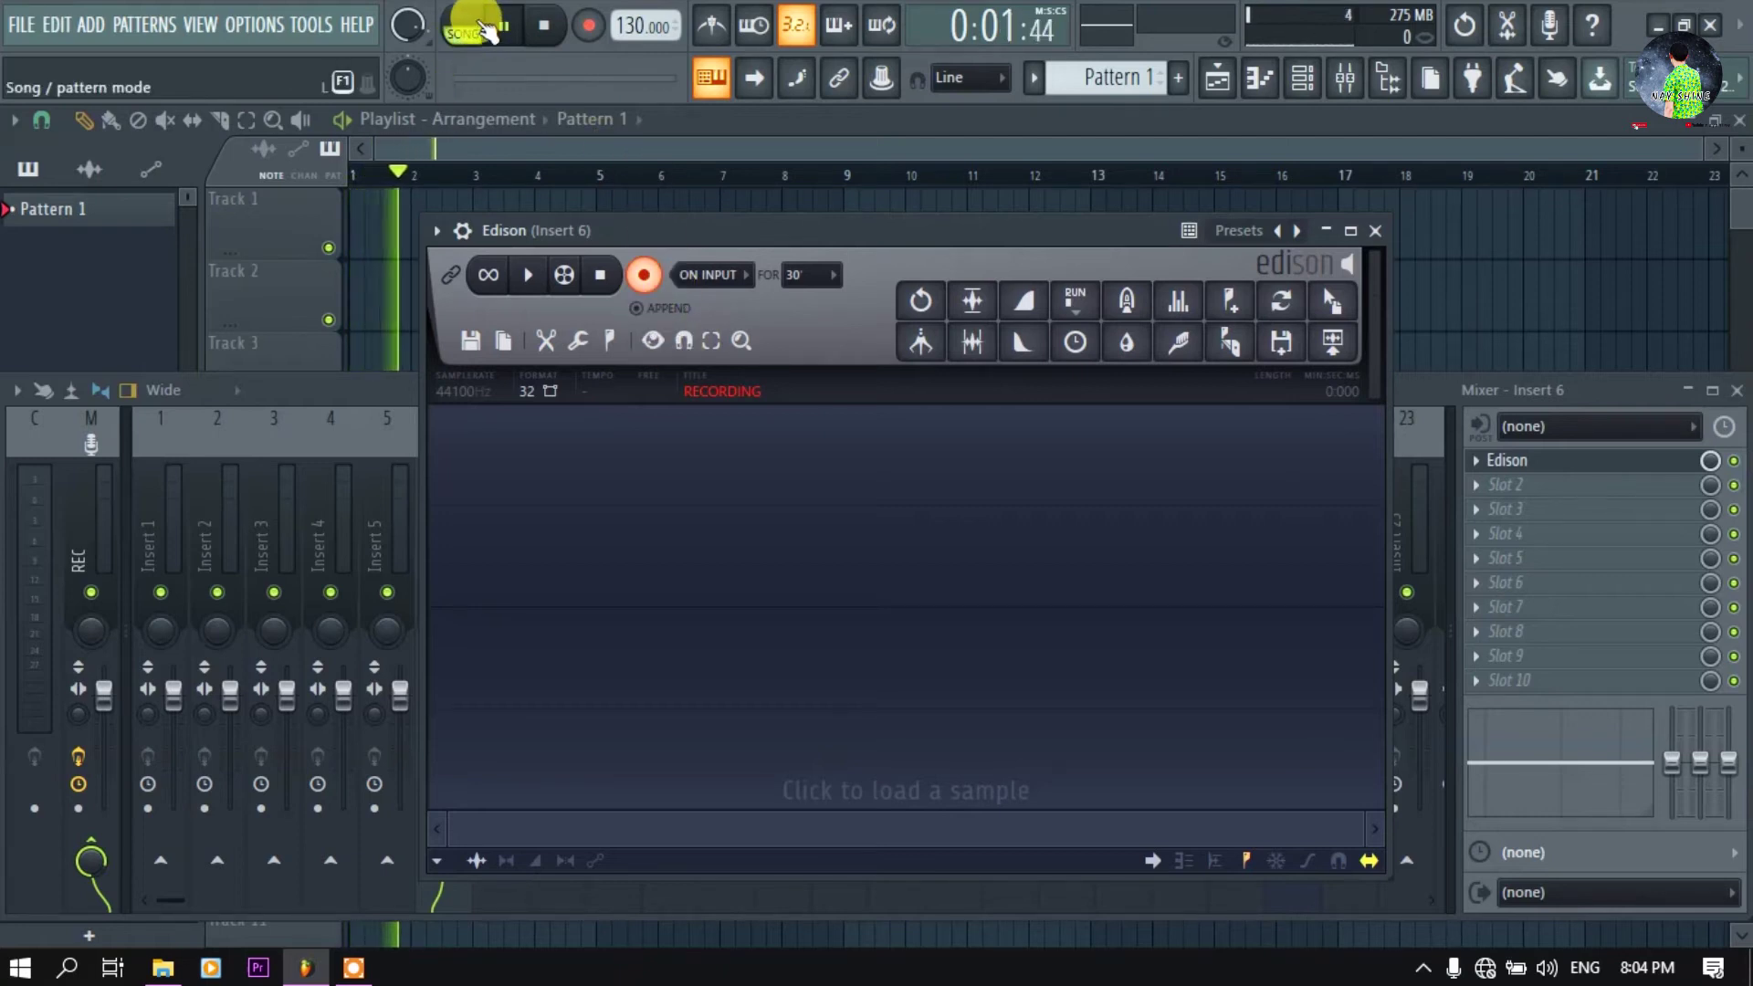
click(644, 275)
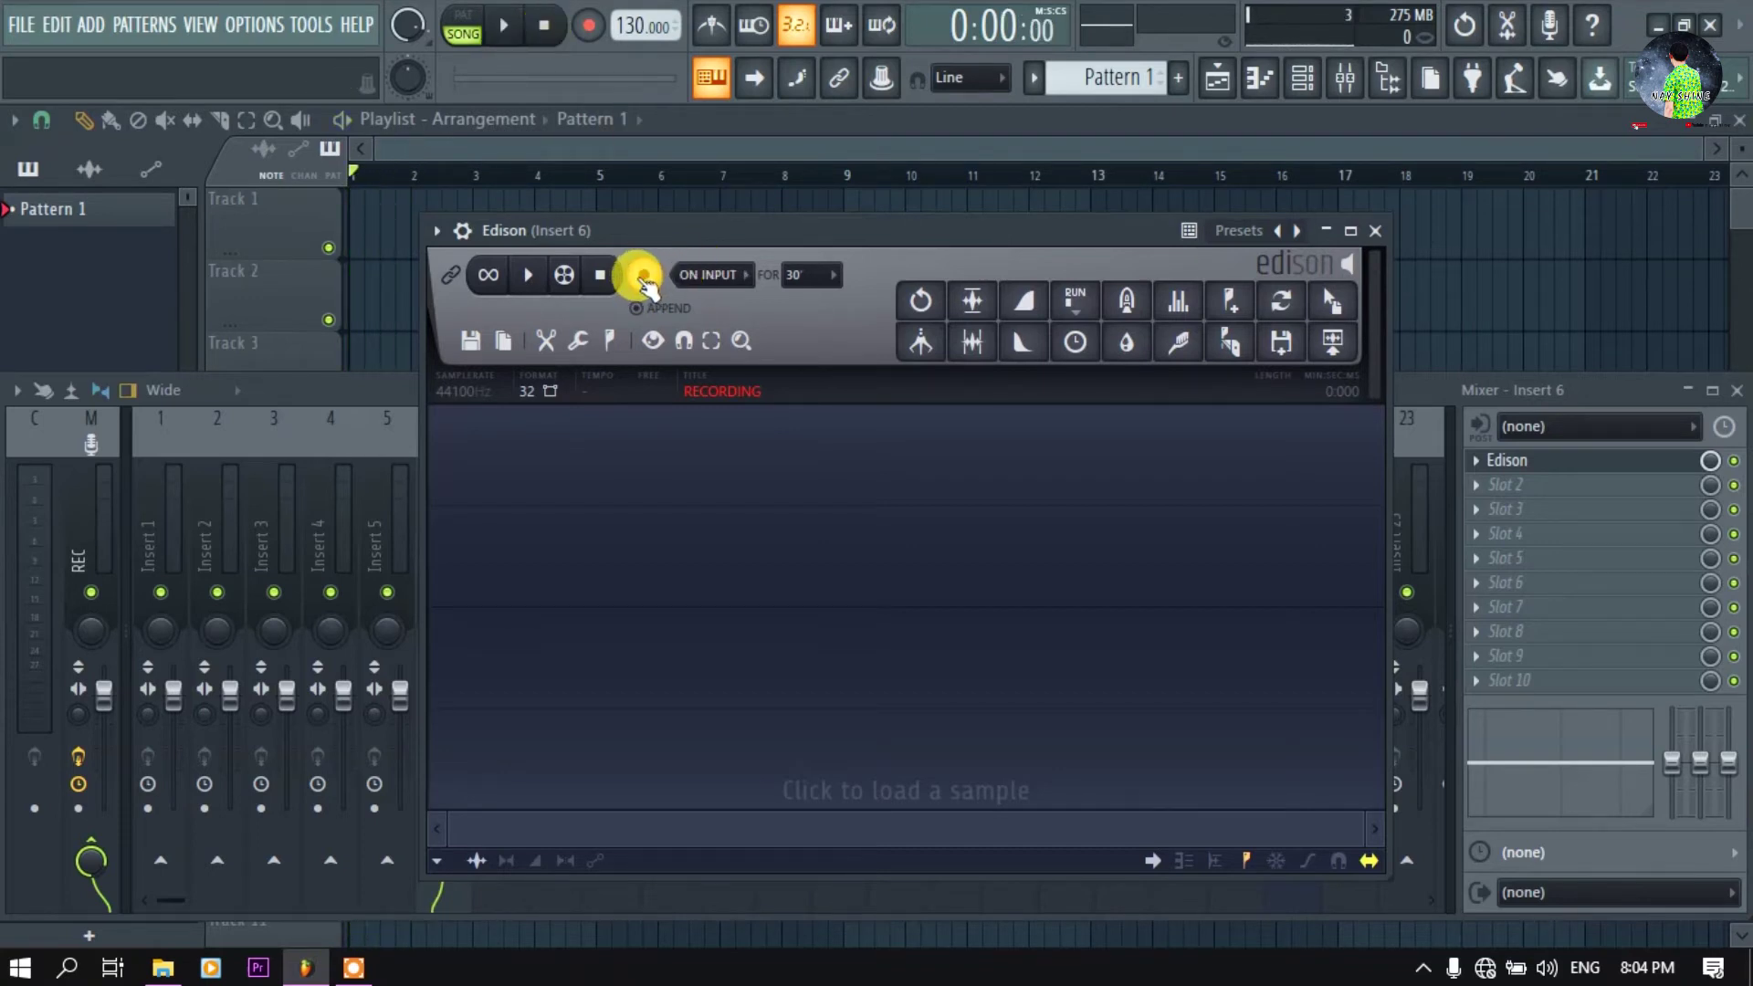
click(504, 26)
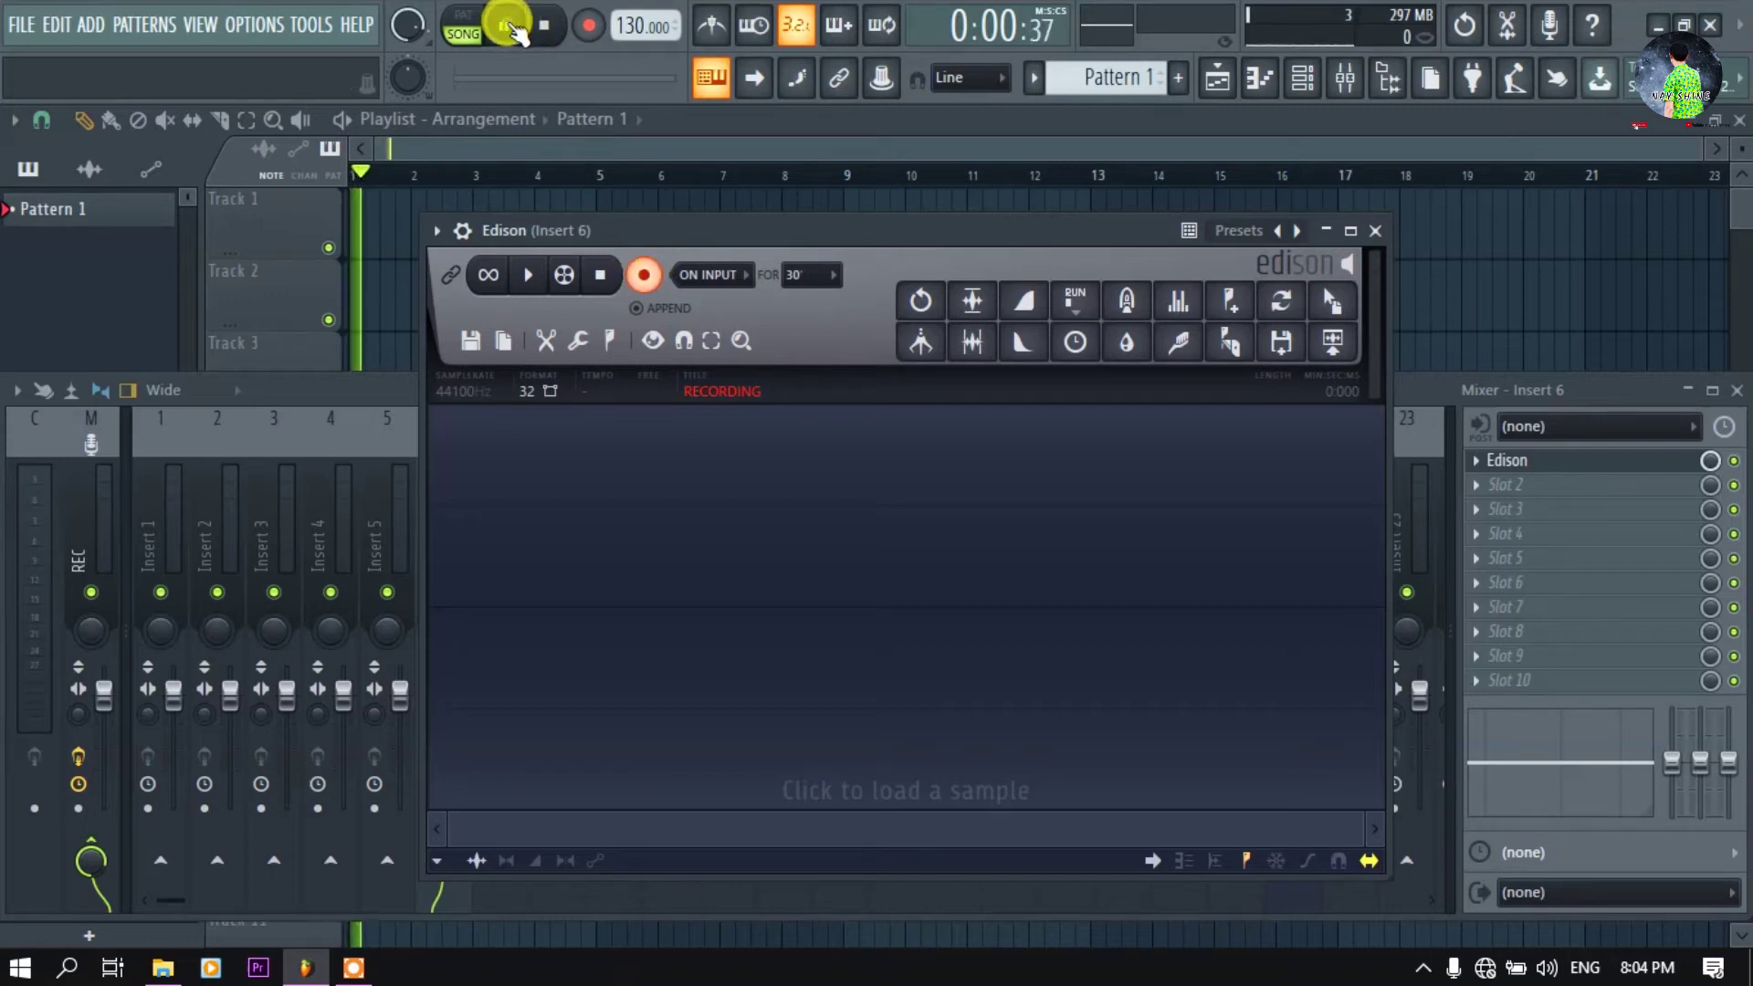
click(544, 26)
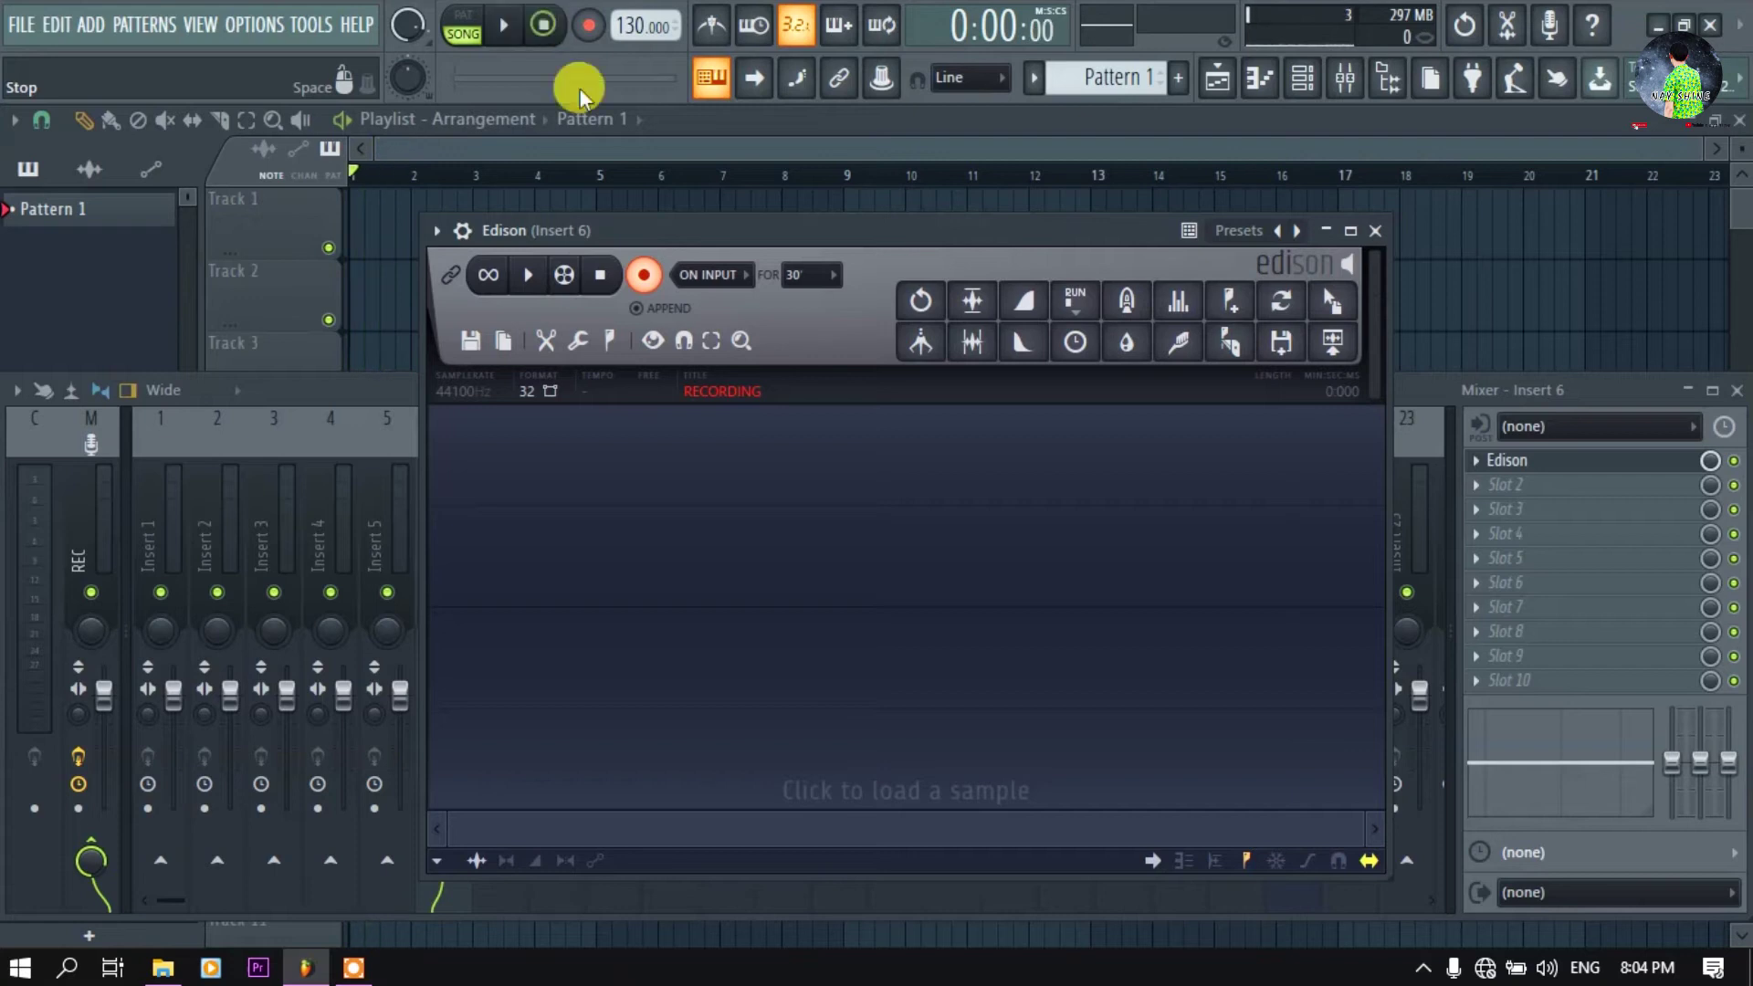
click(645, 275)
click(603, 276)
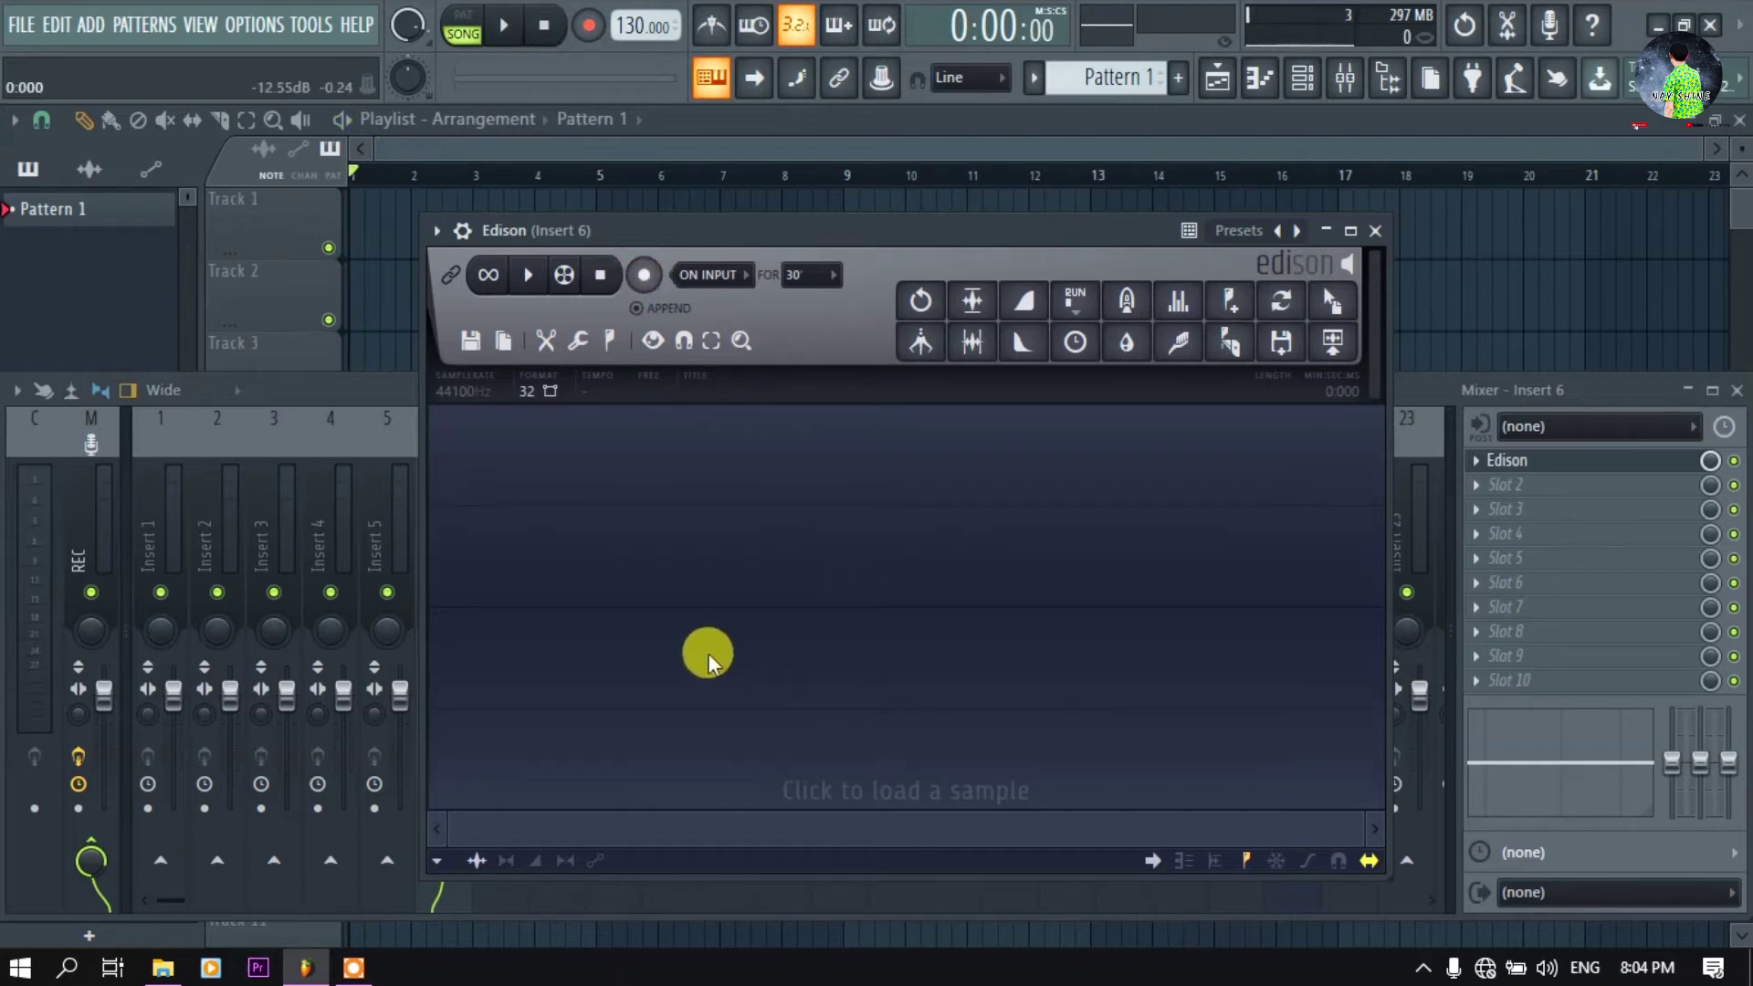
drag(881, 239, 1167, 229)
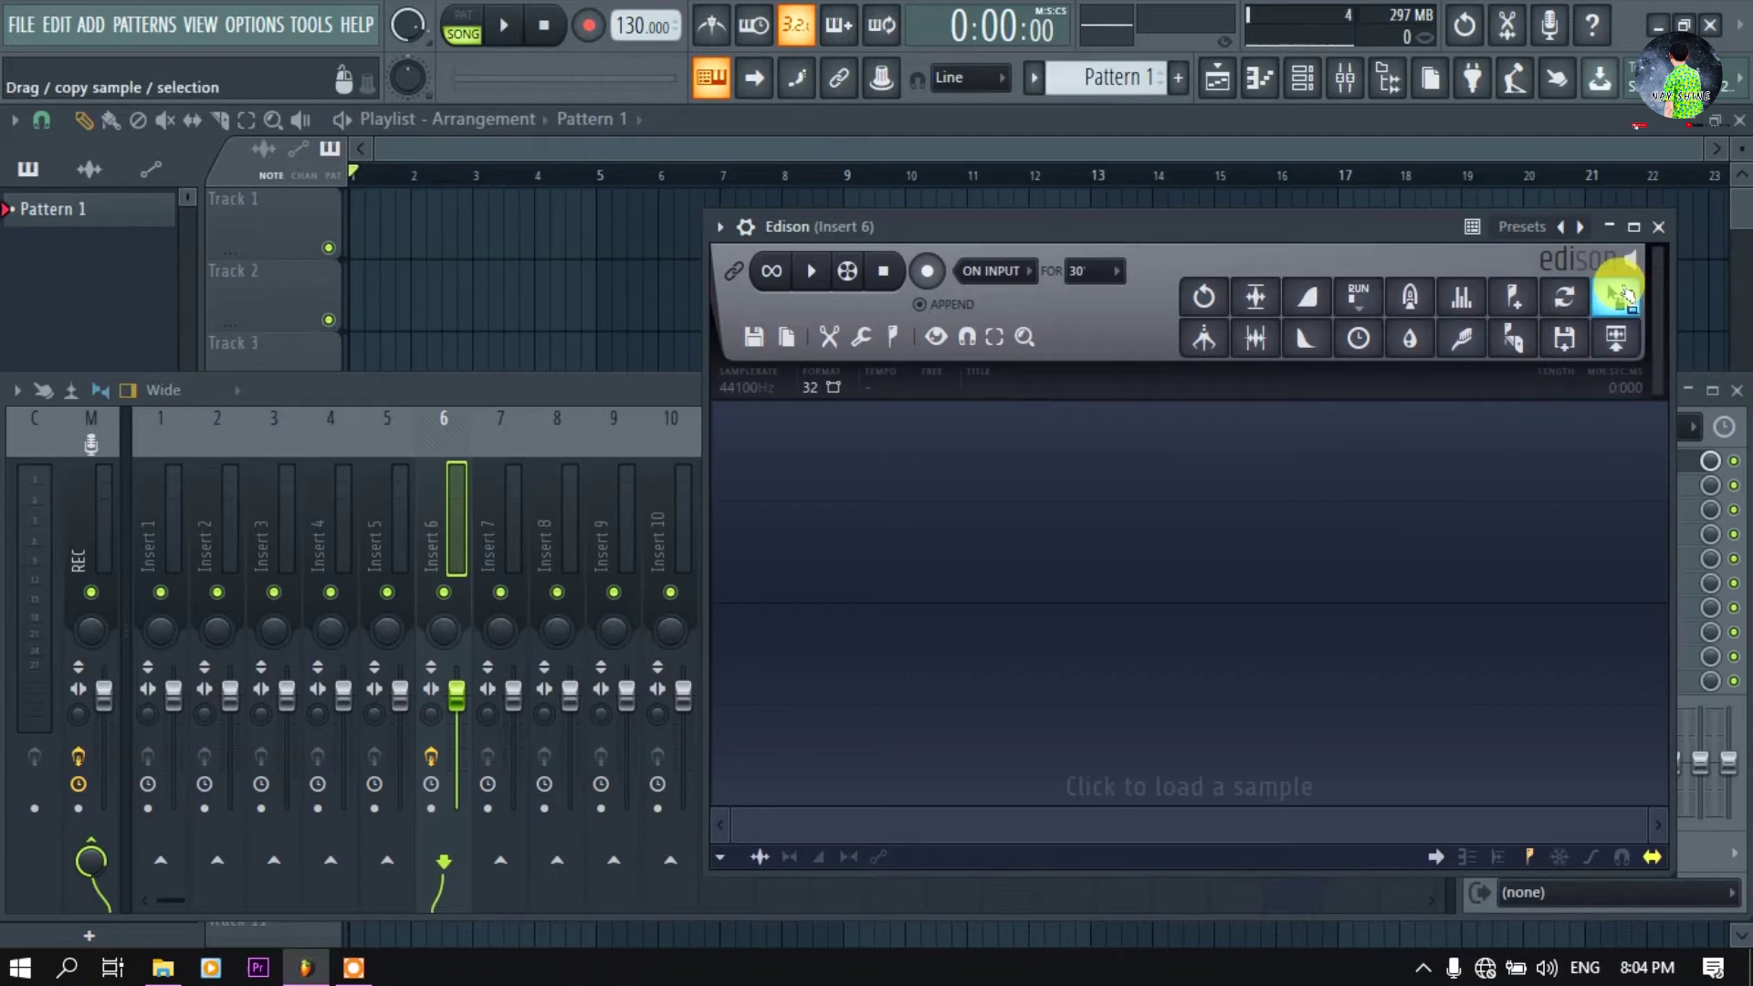
click(1655, 226)
Set the audio input source of Insert 6 to the mono Input 2 and reopen its Edison editor
click(1580, 428)
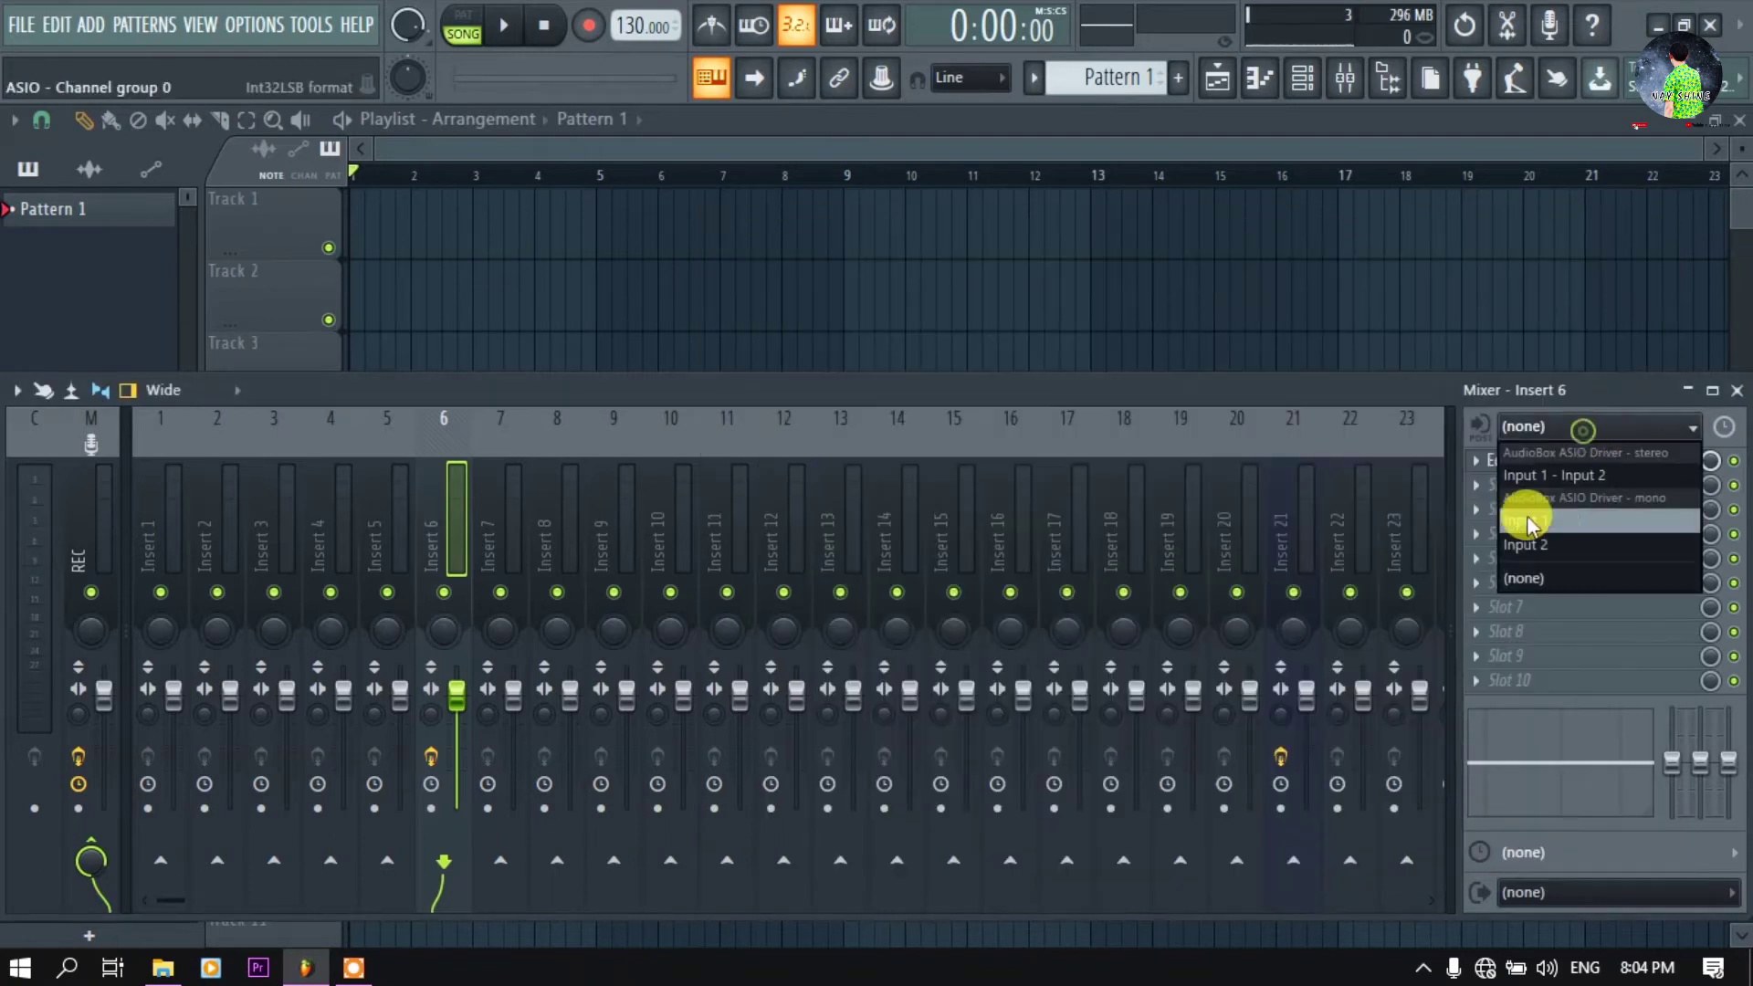
click(1557, 545)
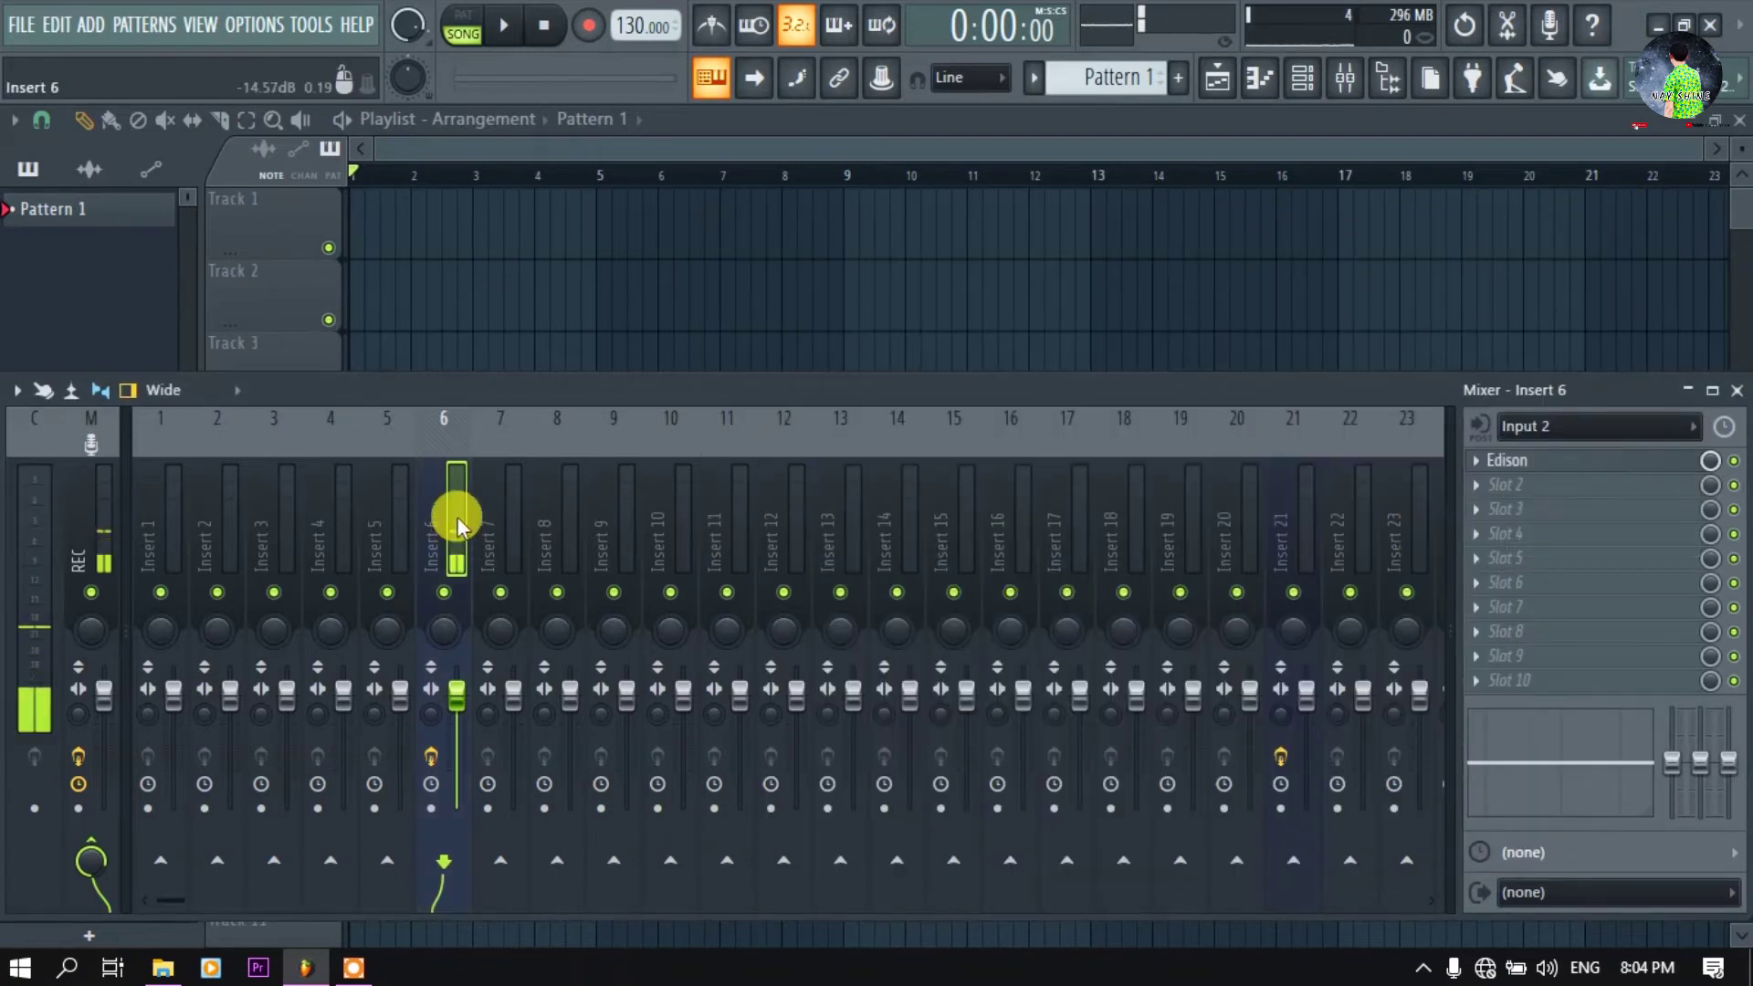
click(1582, 460)
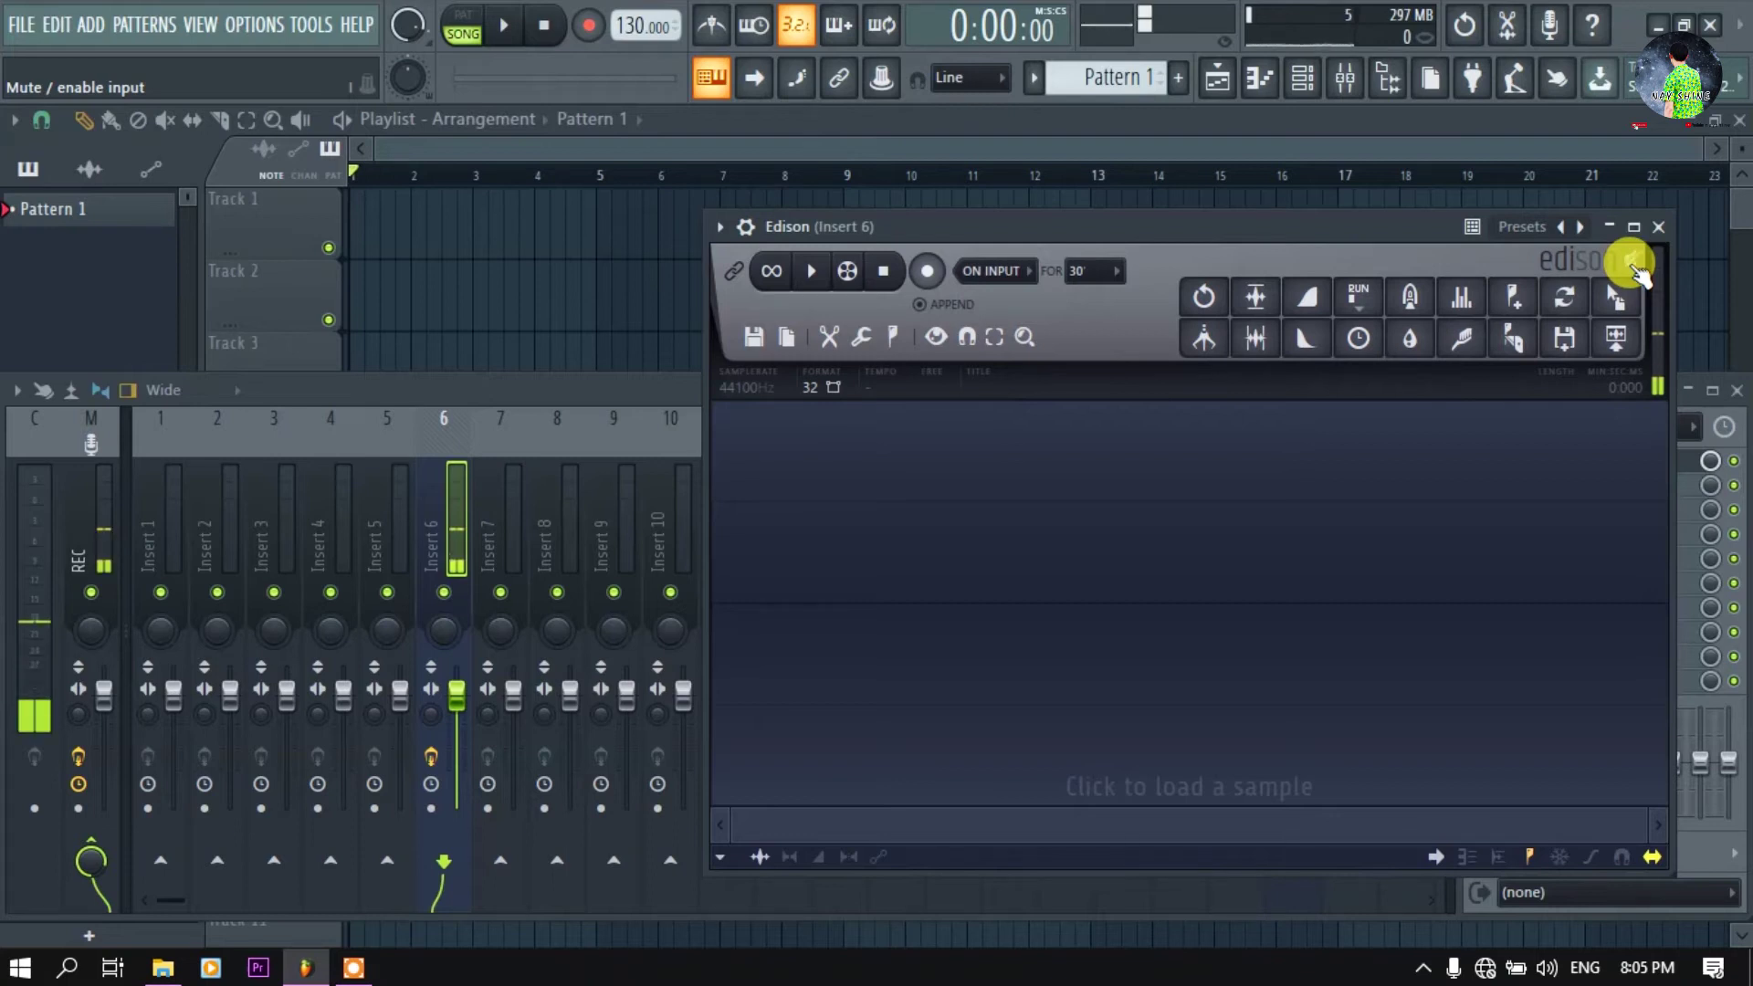
drag(992, 223, 884, 203)
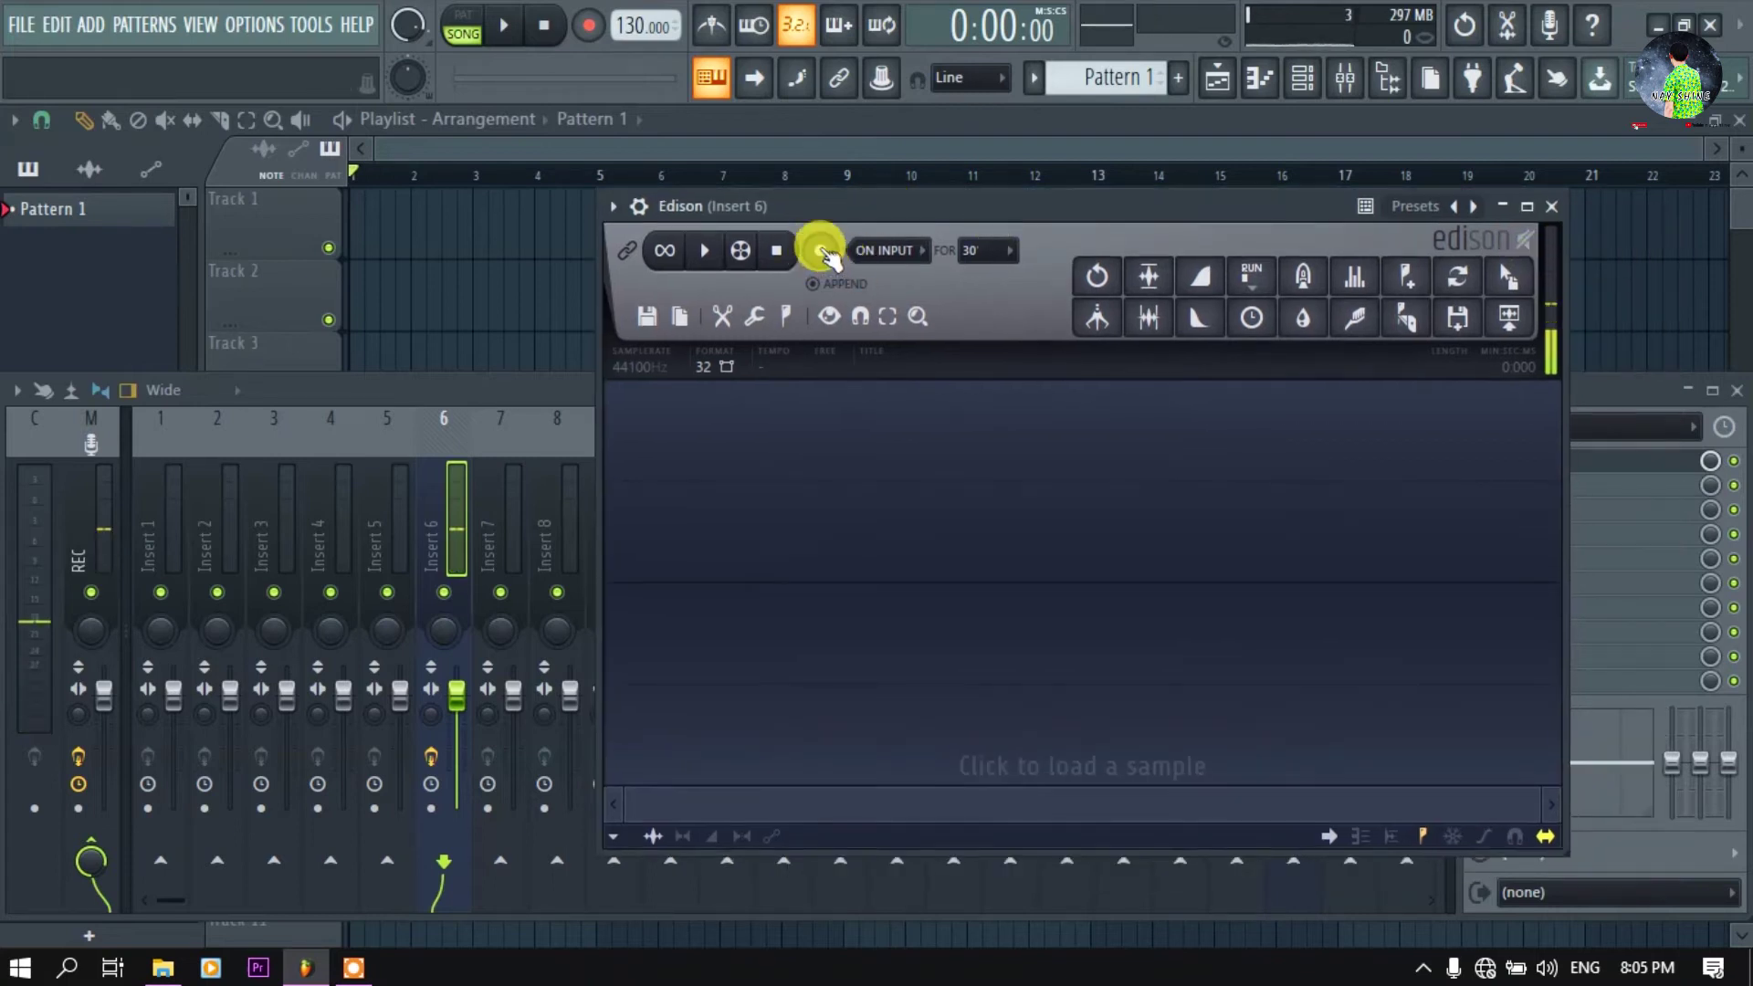
Record short microphone test takes in Insert 6's Edison without song playback, stopping the recorder after each one
click(822, 252)
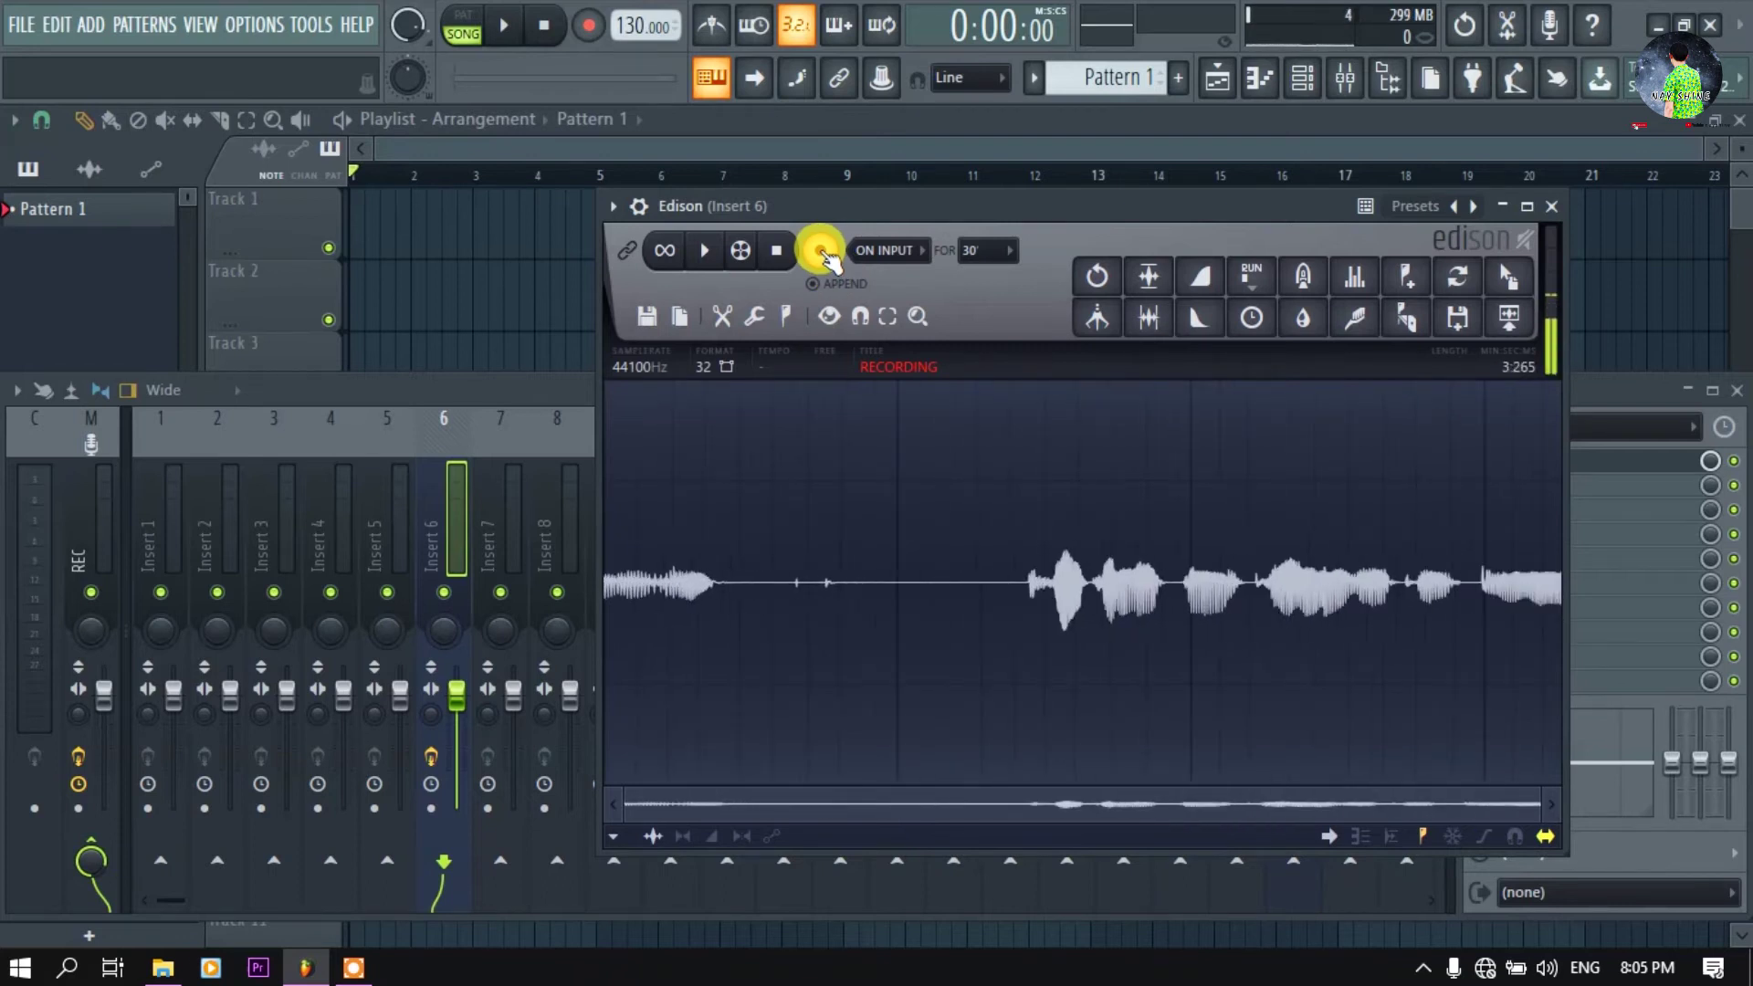
click(787, 258)
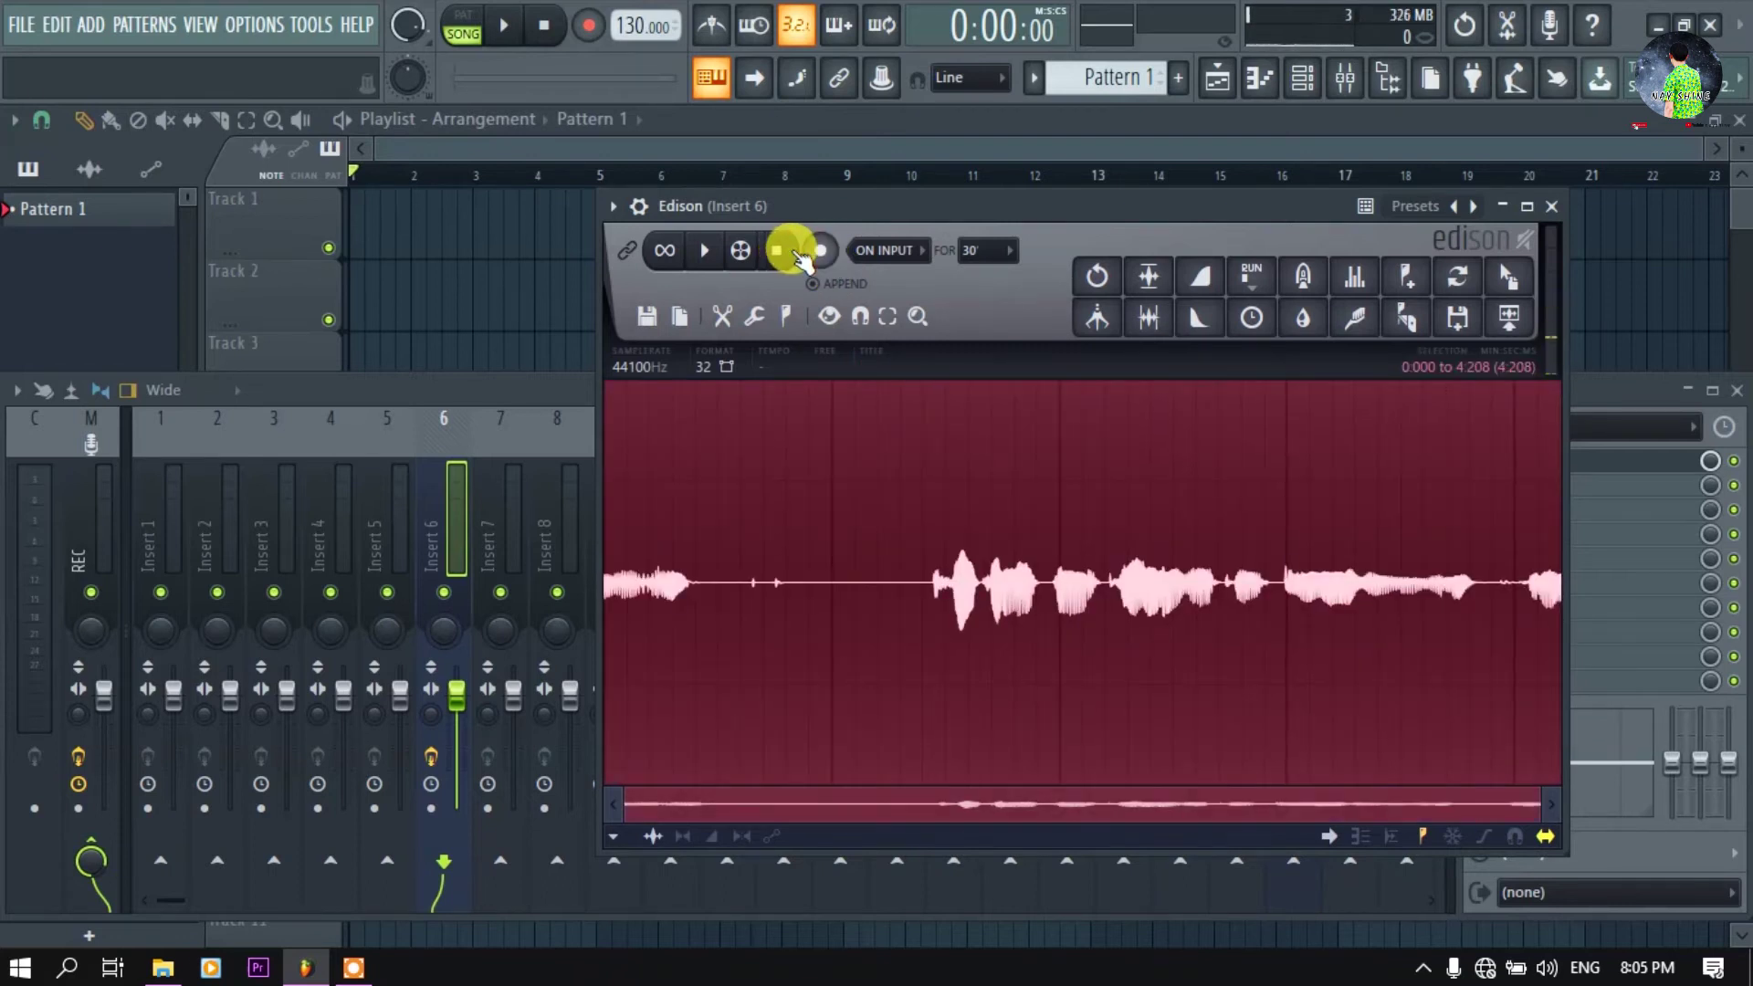
click(794, 256)
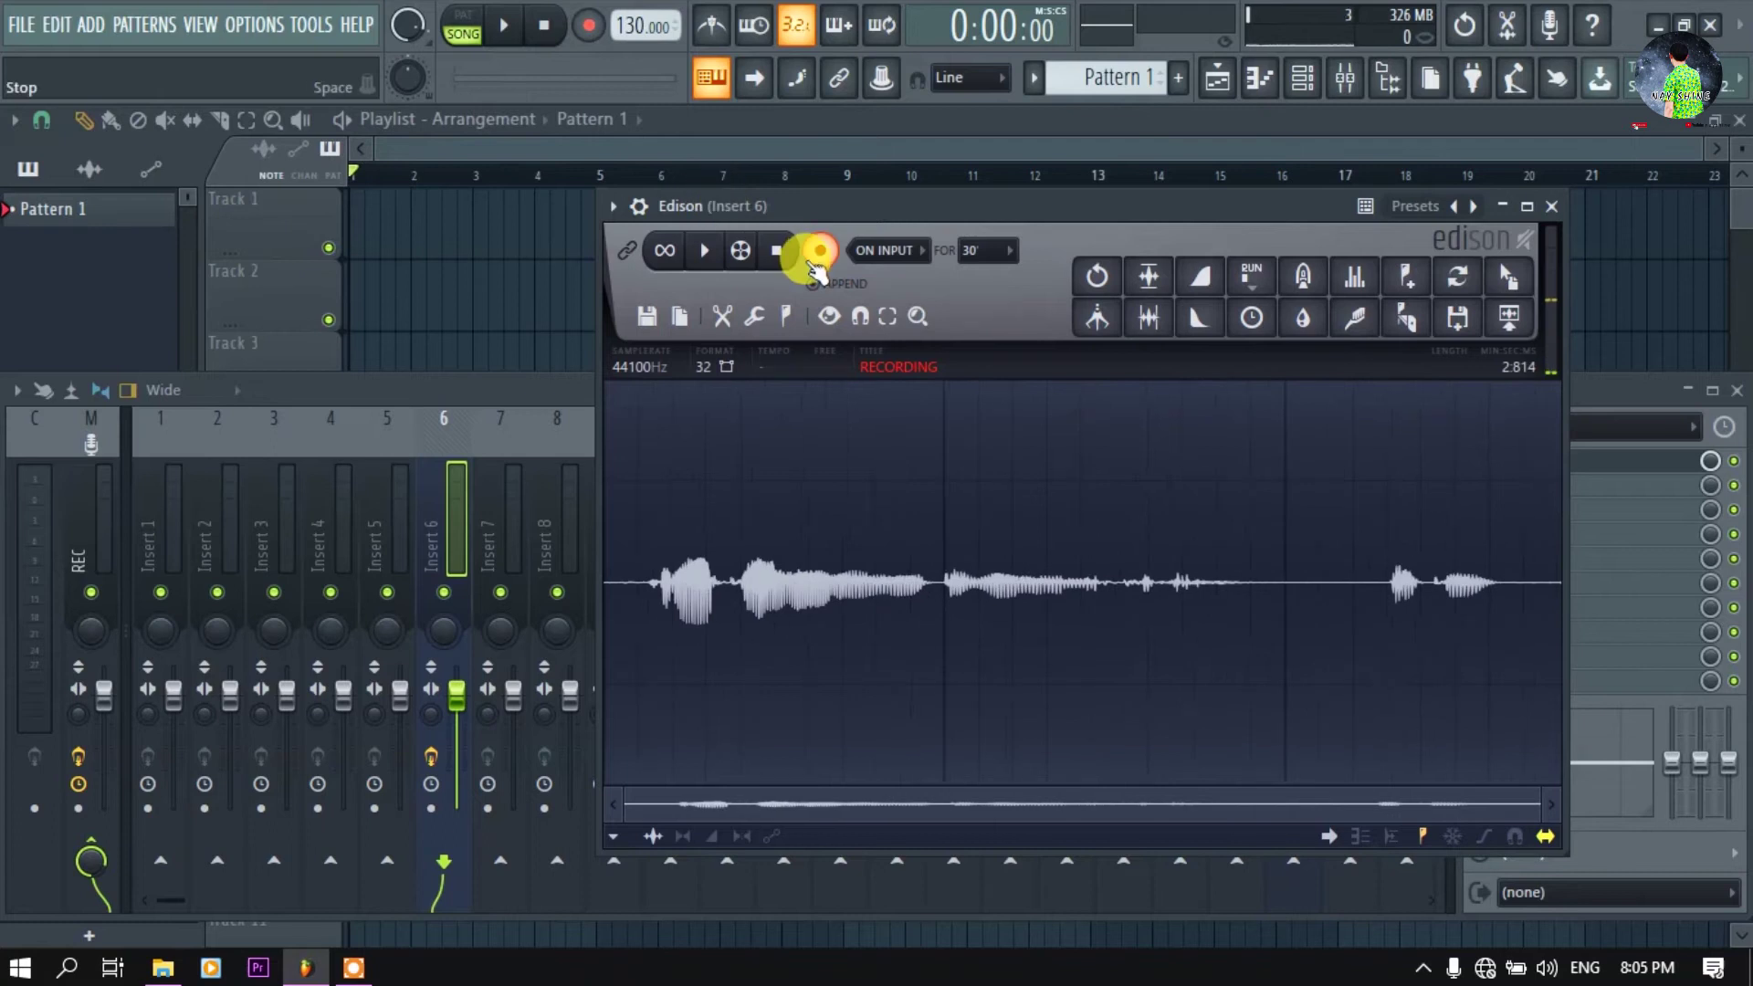
click(781, 252)
click(791, 257)
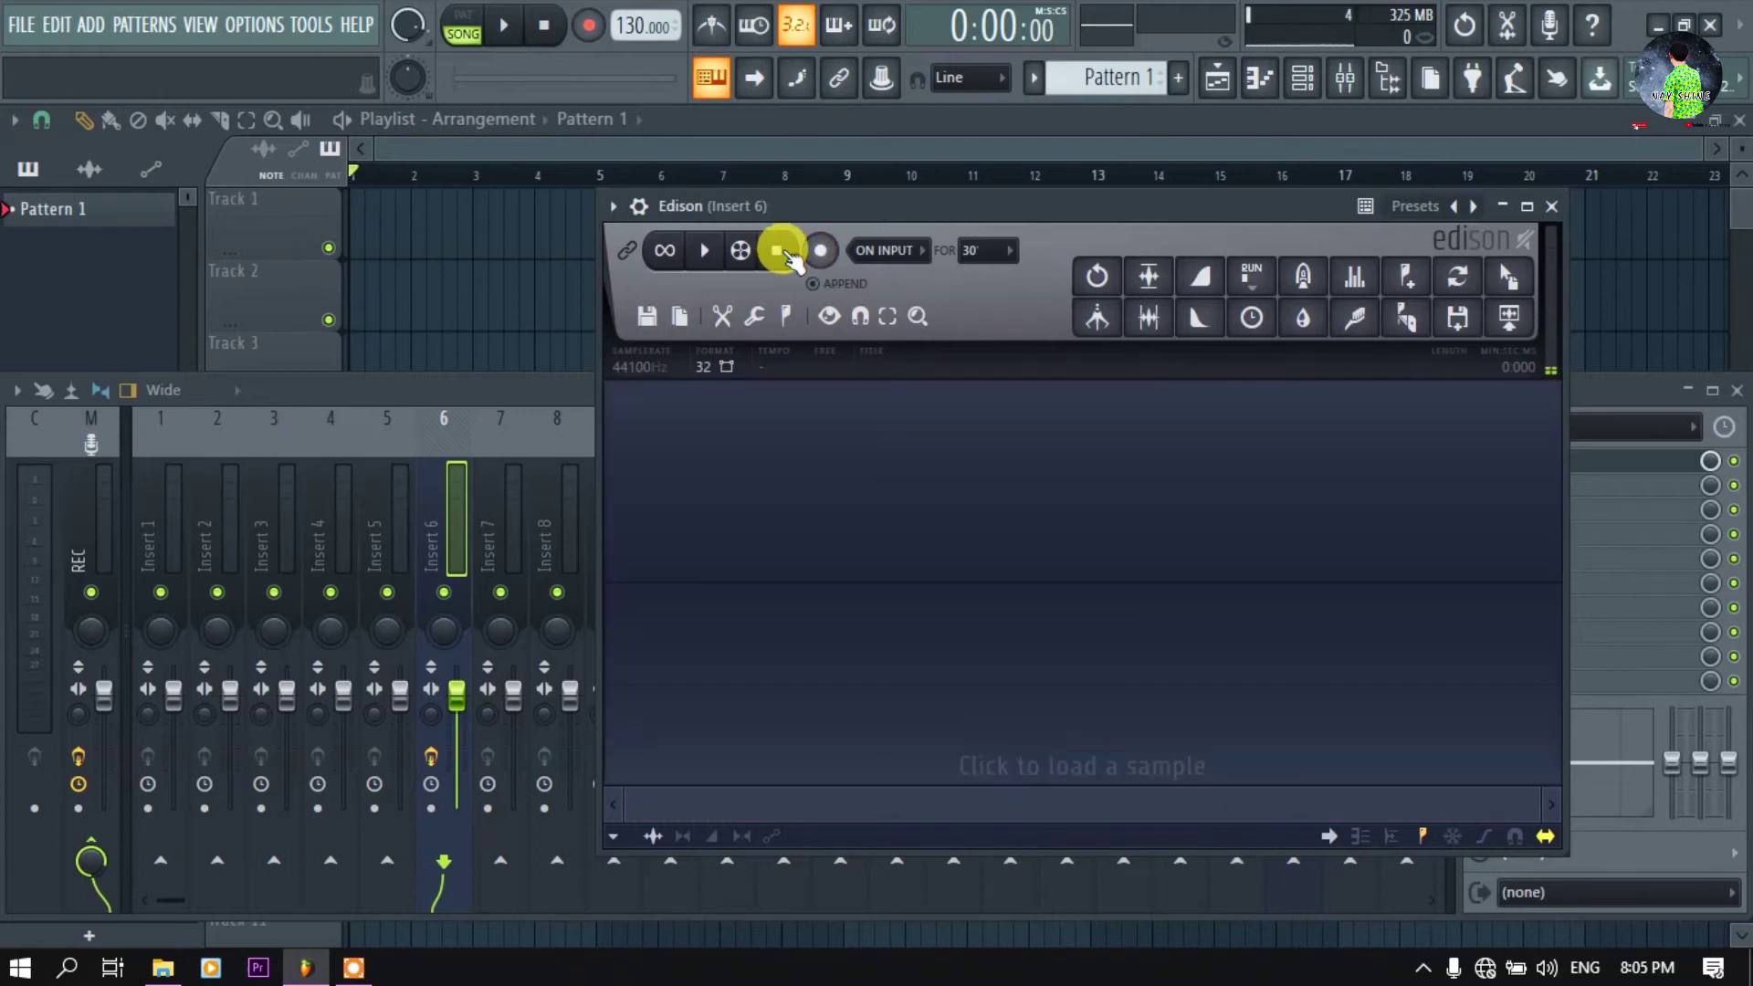
Record a vocal take in Edison while the song plays, and stop both the recording and the playback
click(503, 35)
click(820, 250)
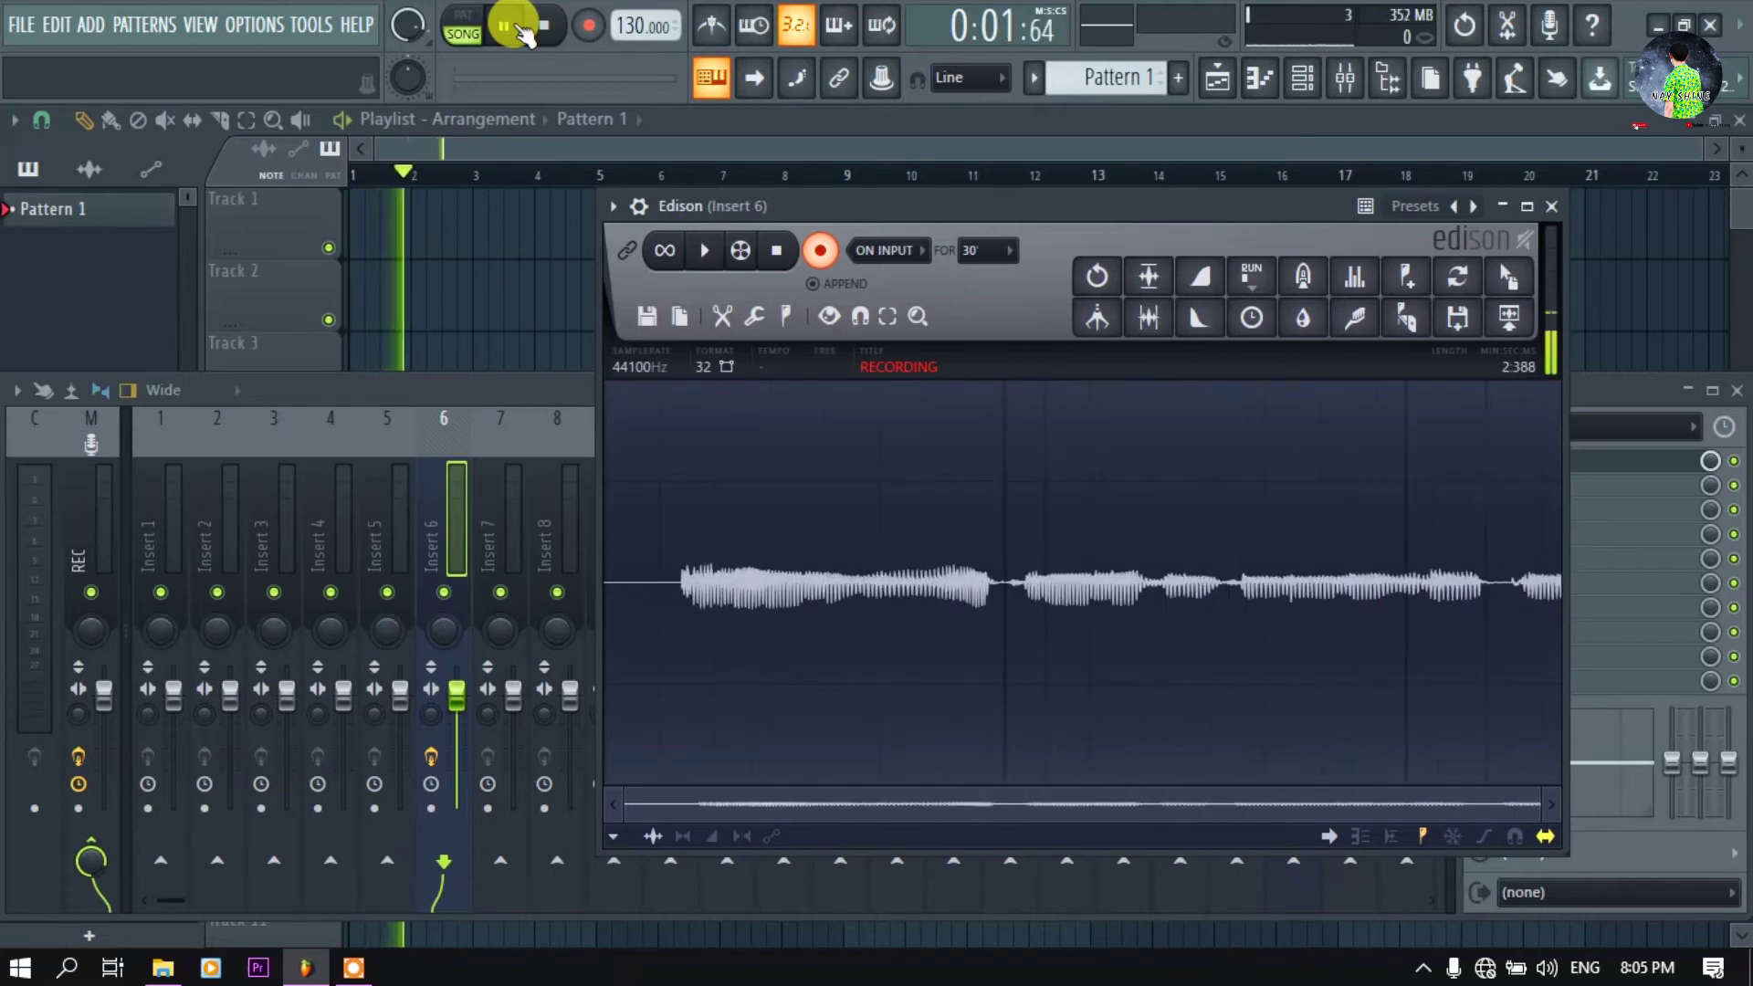
click(777, 250)
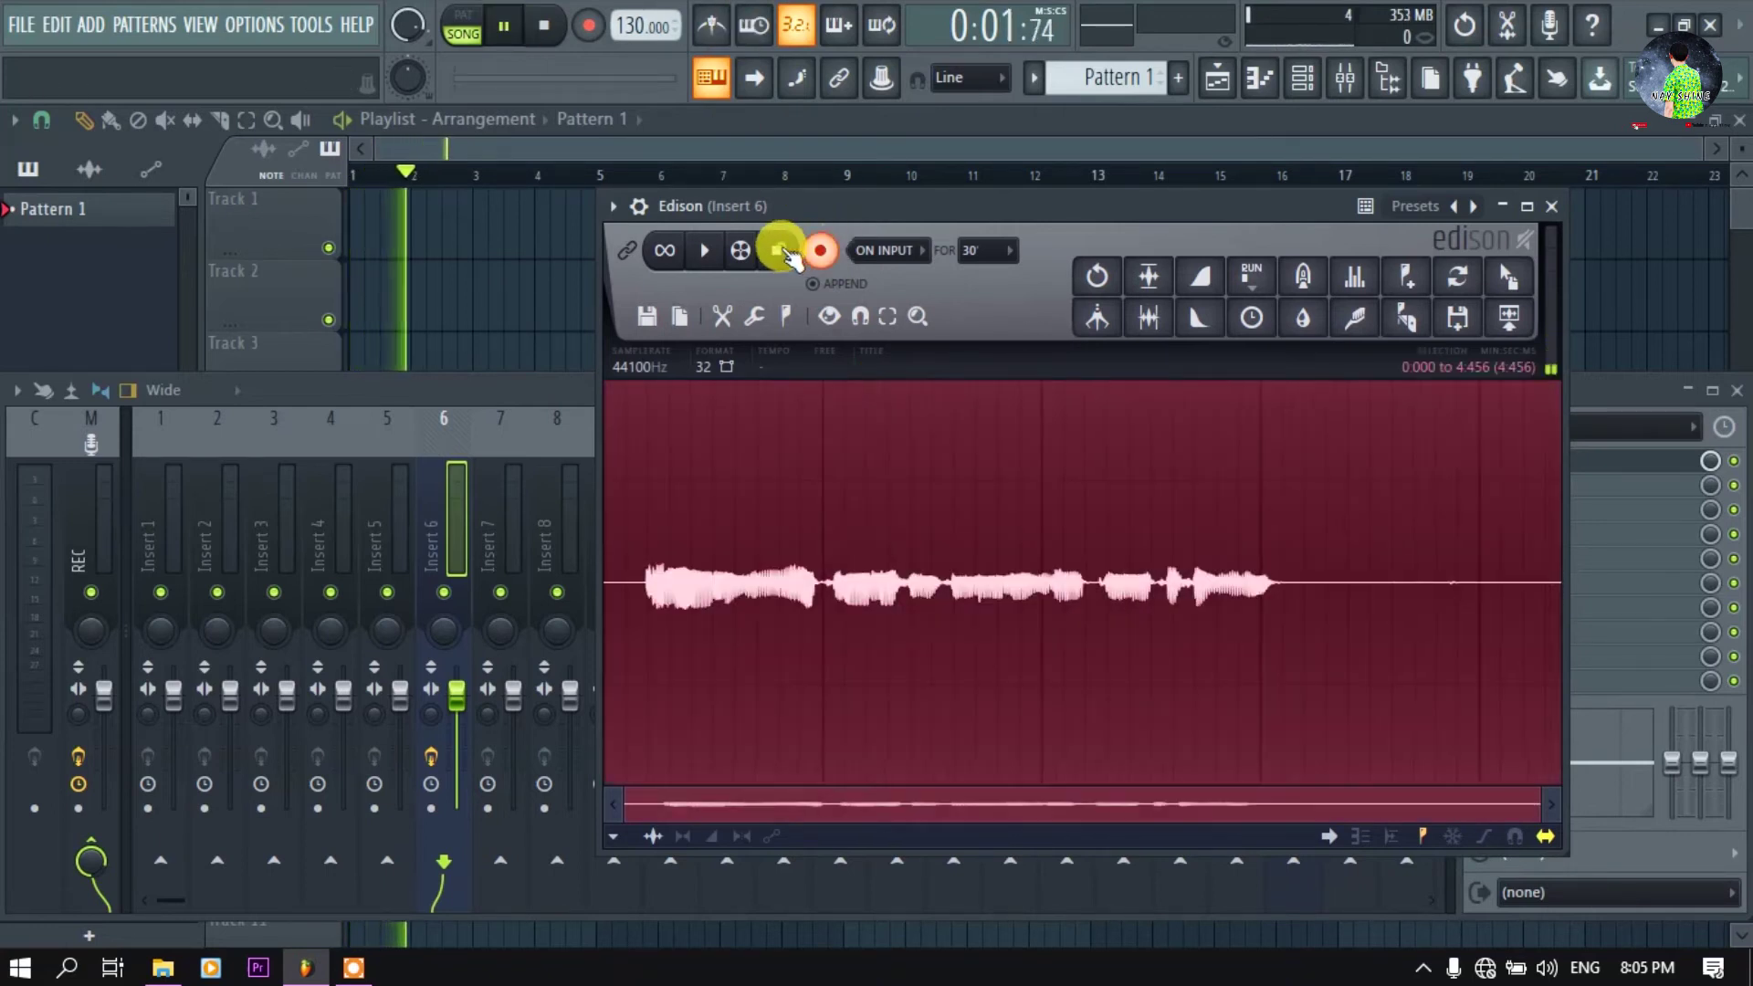
click(544, 25)
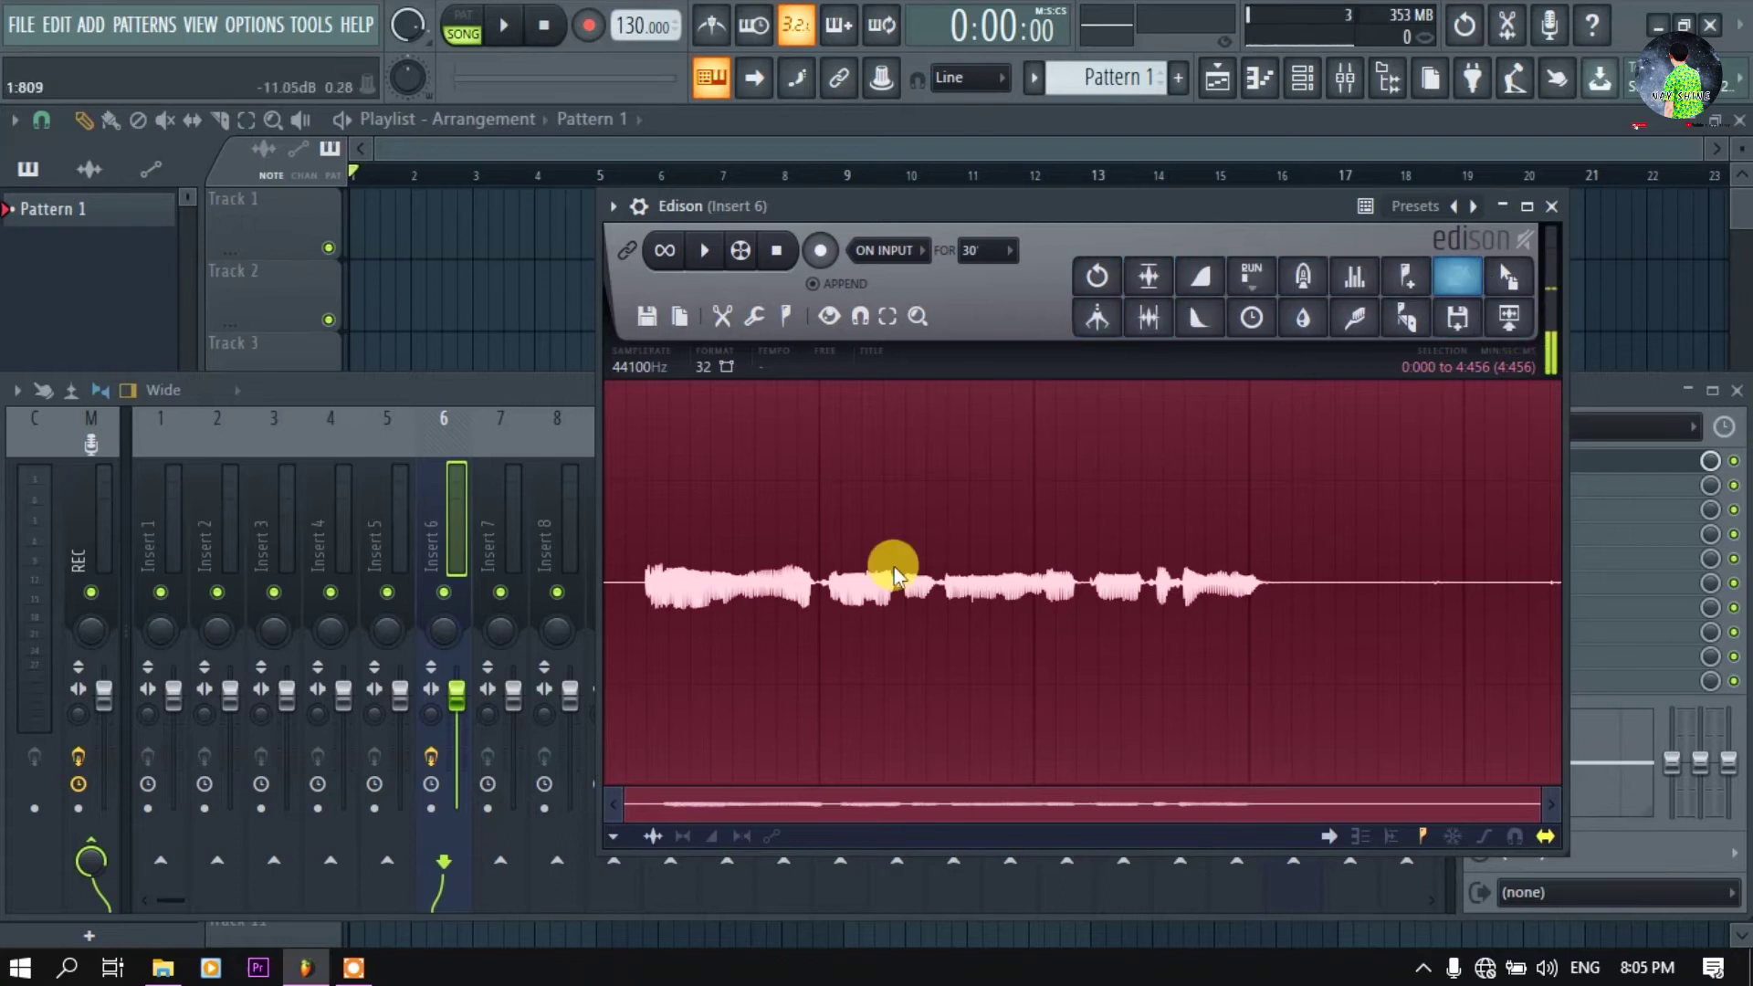
Trim the recorded take by deleting the silent tail and the first 0.145 seconds
drag(1298, 580, 1604, 578)
key(Delete)
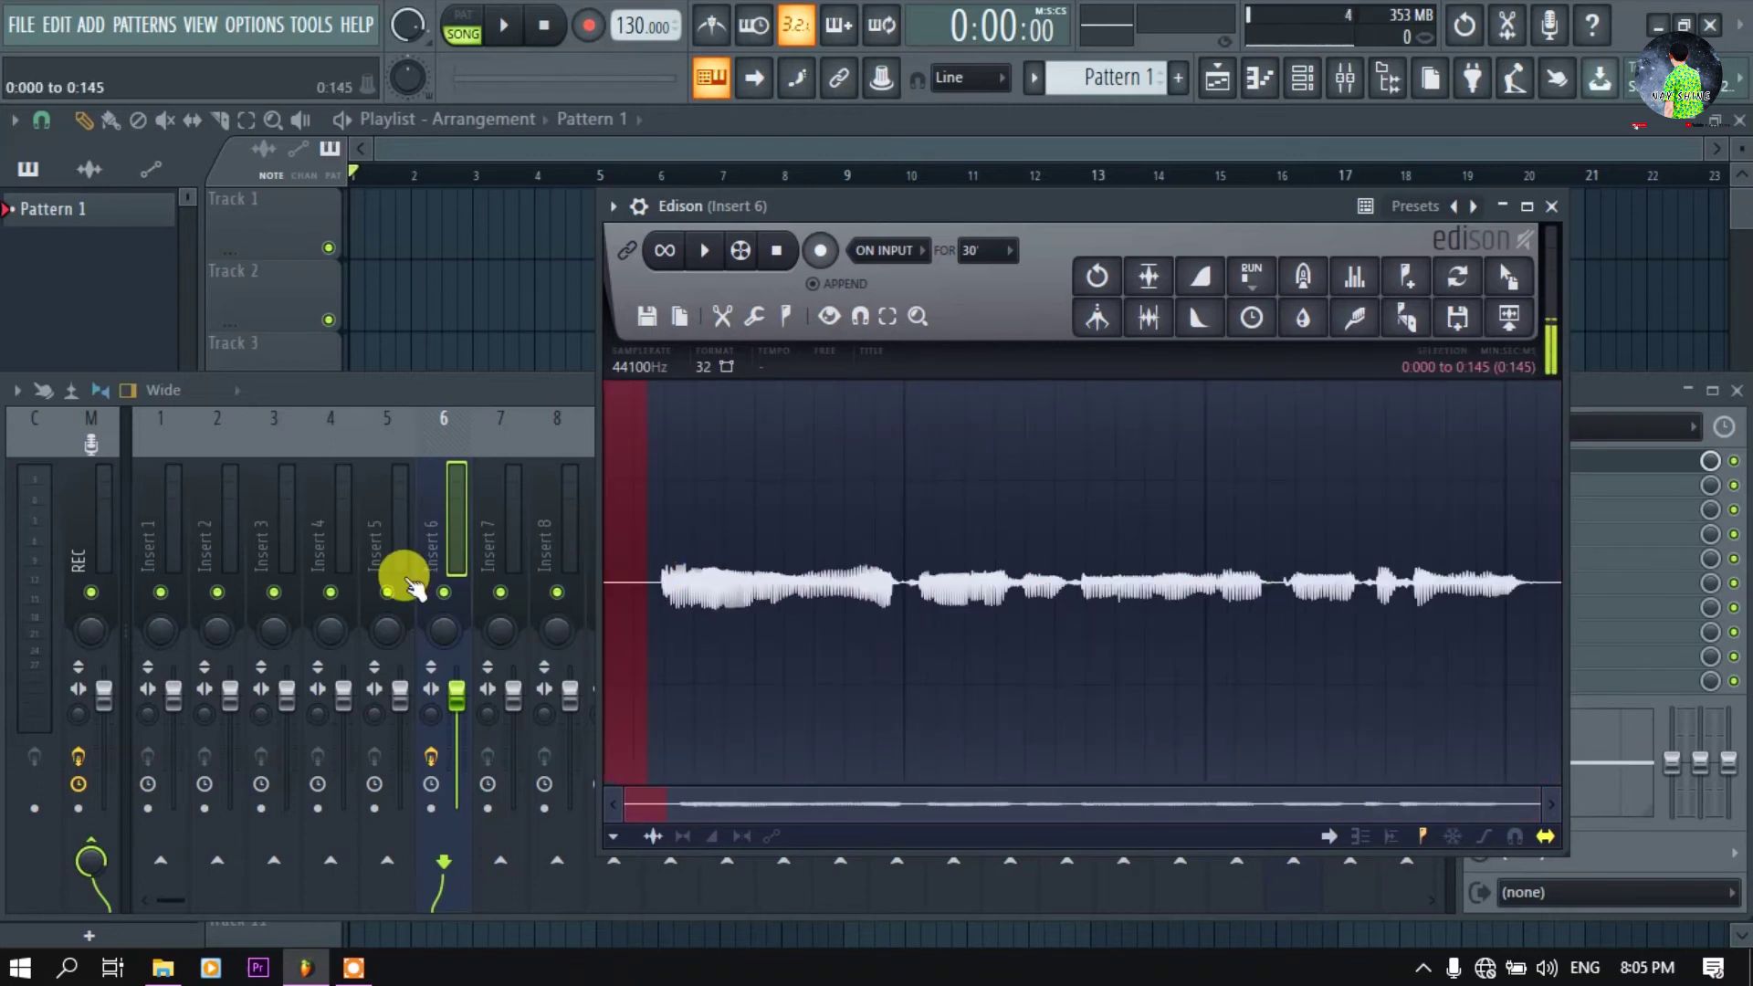
key(Delete)
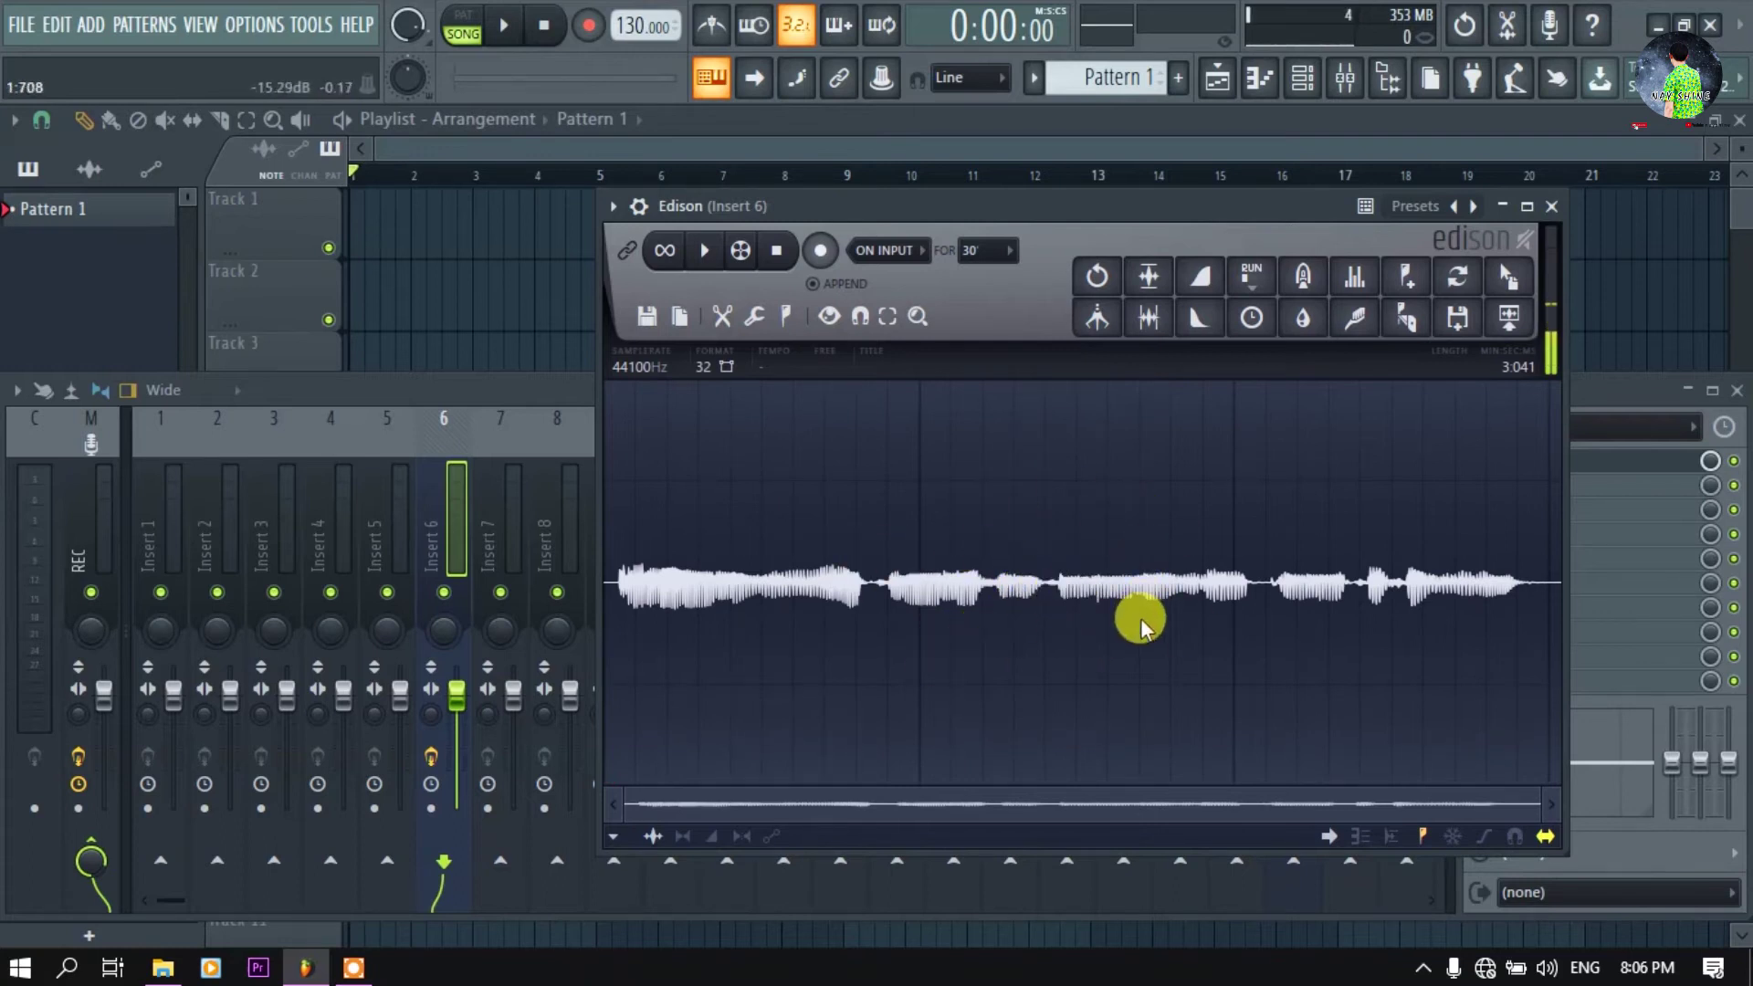
click(1152, 276)
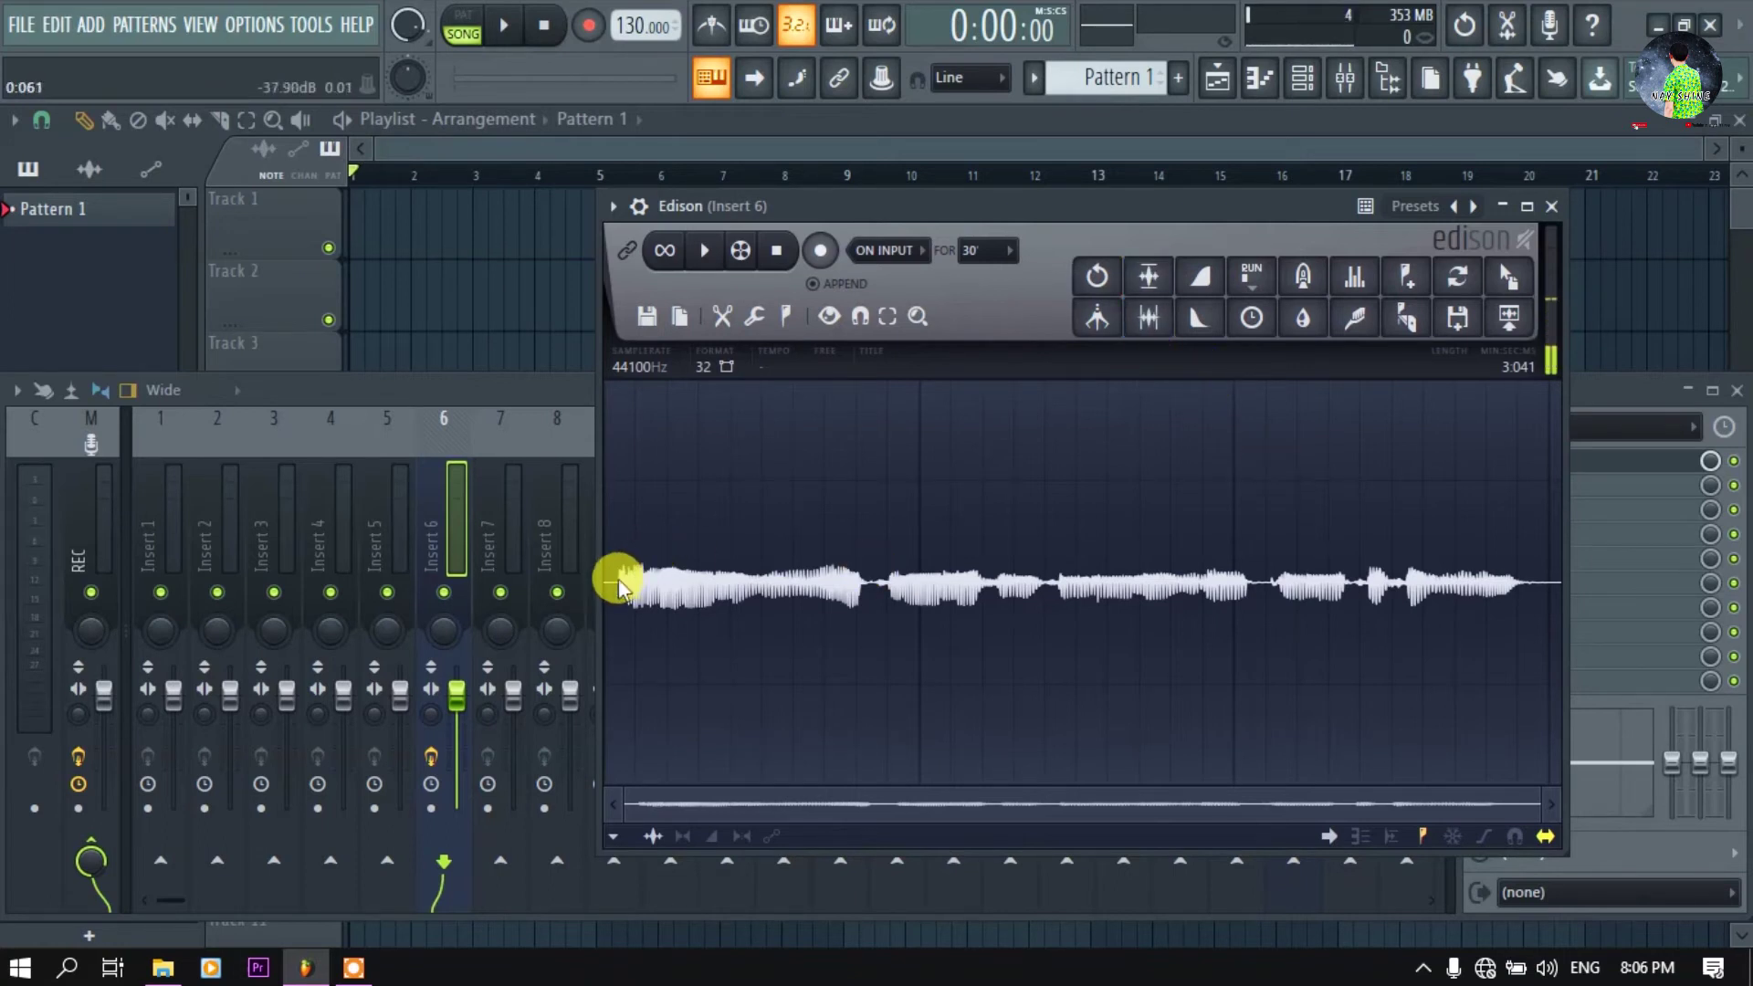
click(1210, 288)
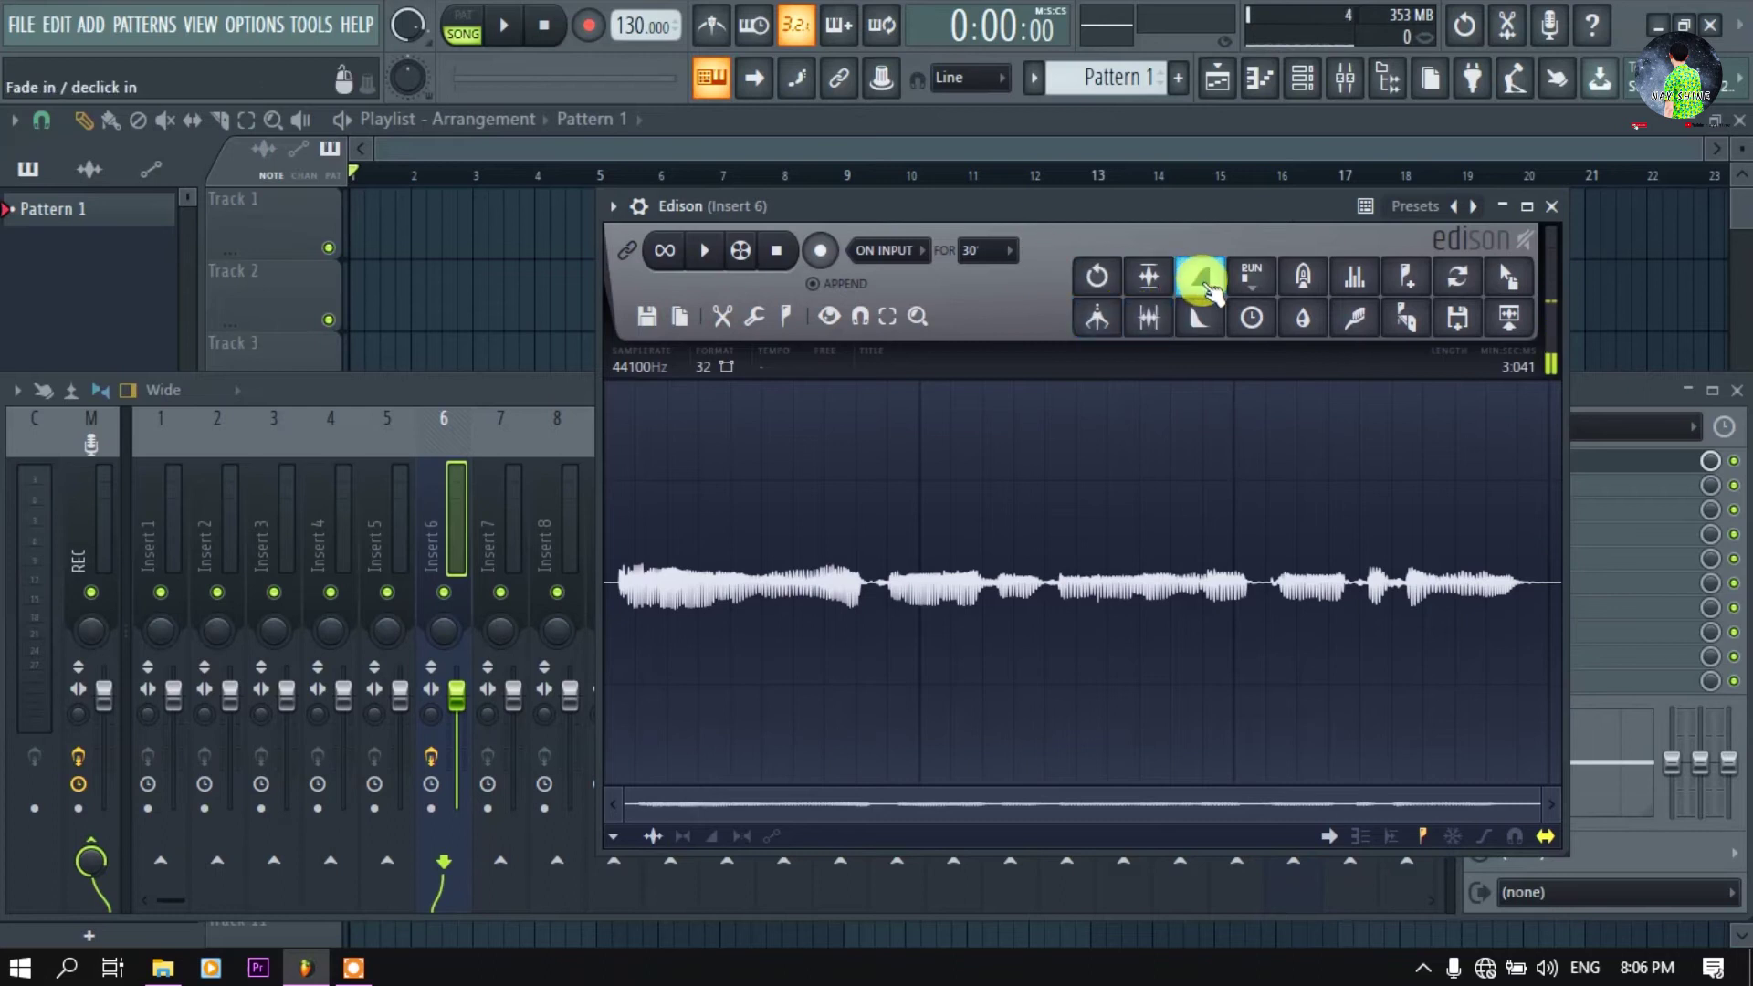
click(1199, 317)
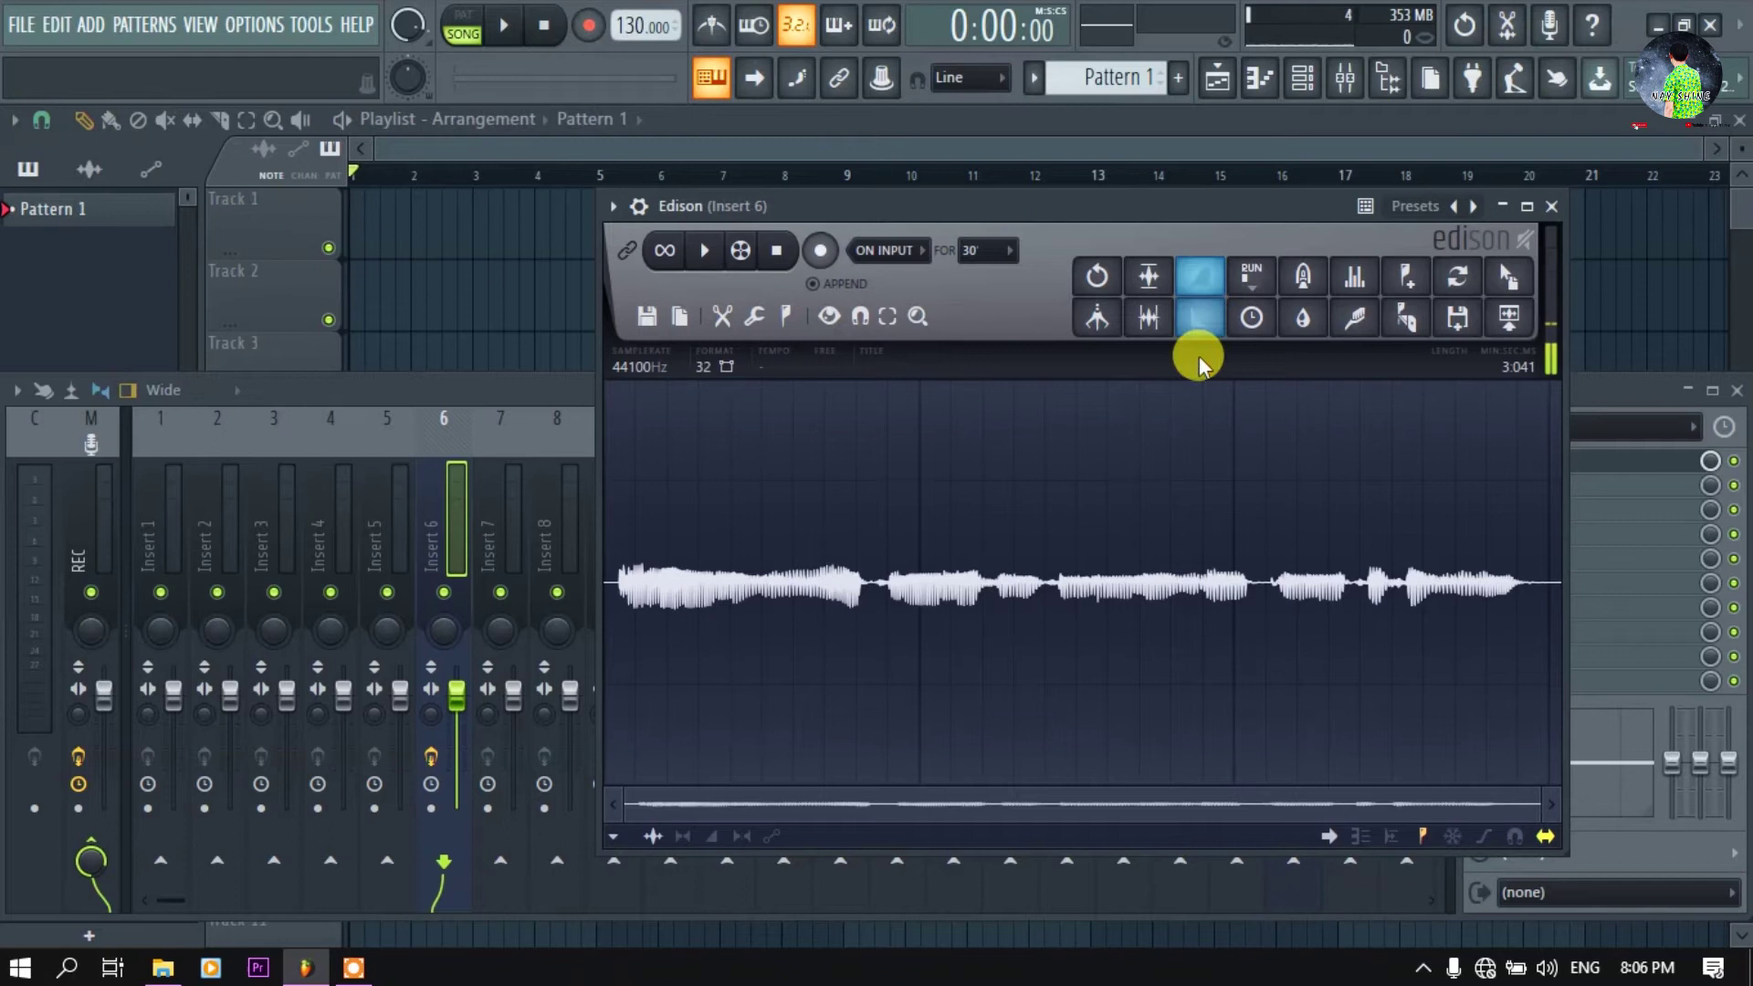
click(1325, 289)
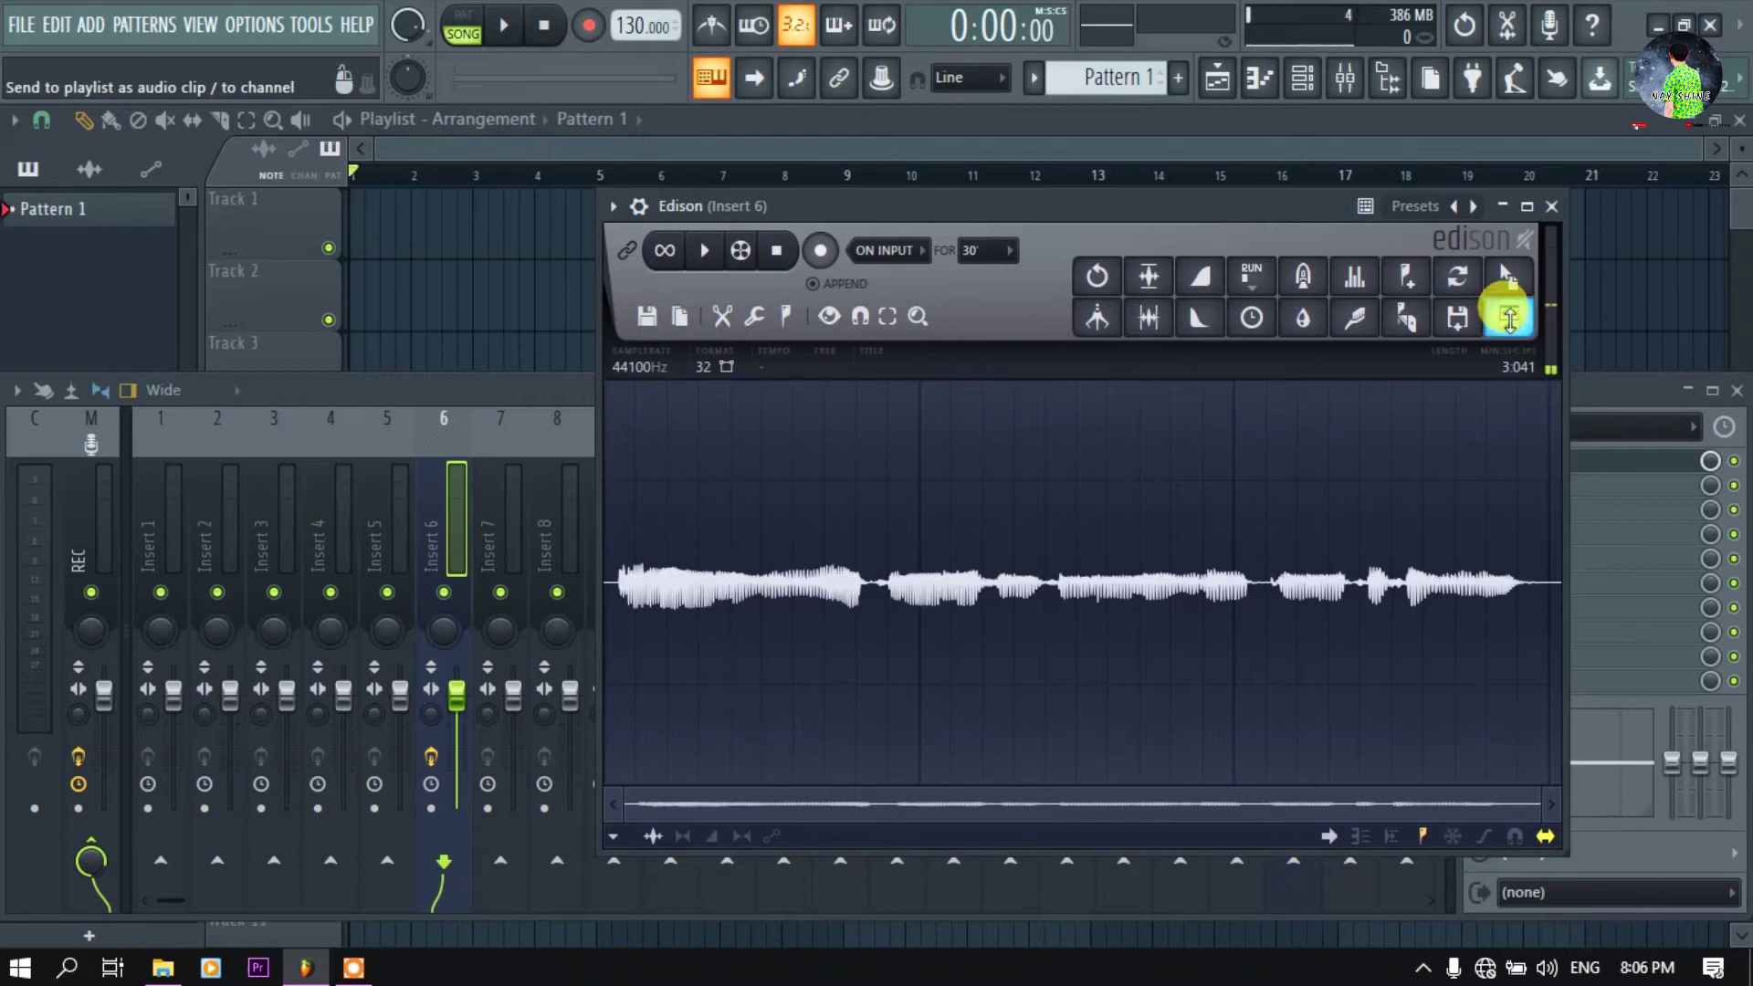
Send the trimmed recording from Edison to the playlist as an audio clip on Track 1
click(1508, 317)
click(430, 239)
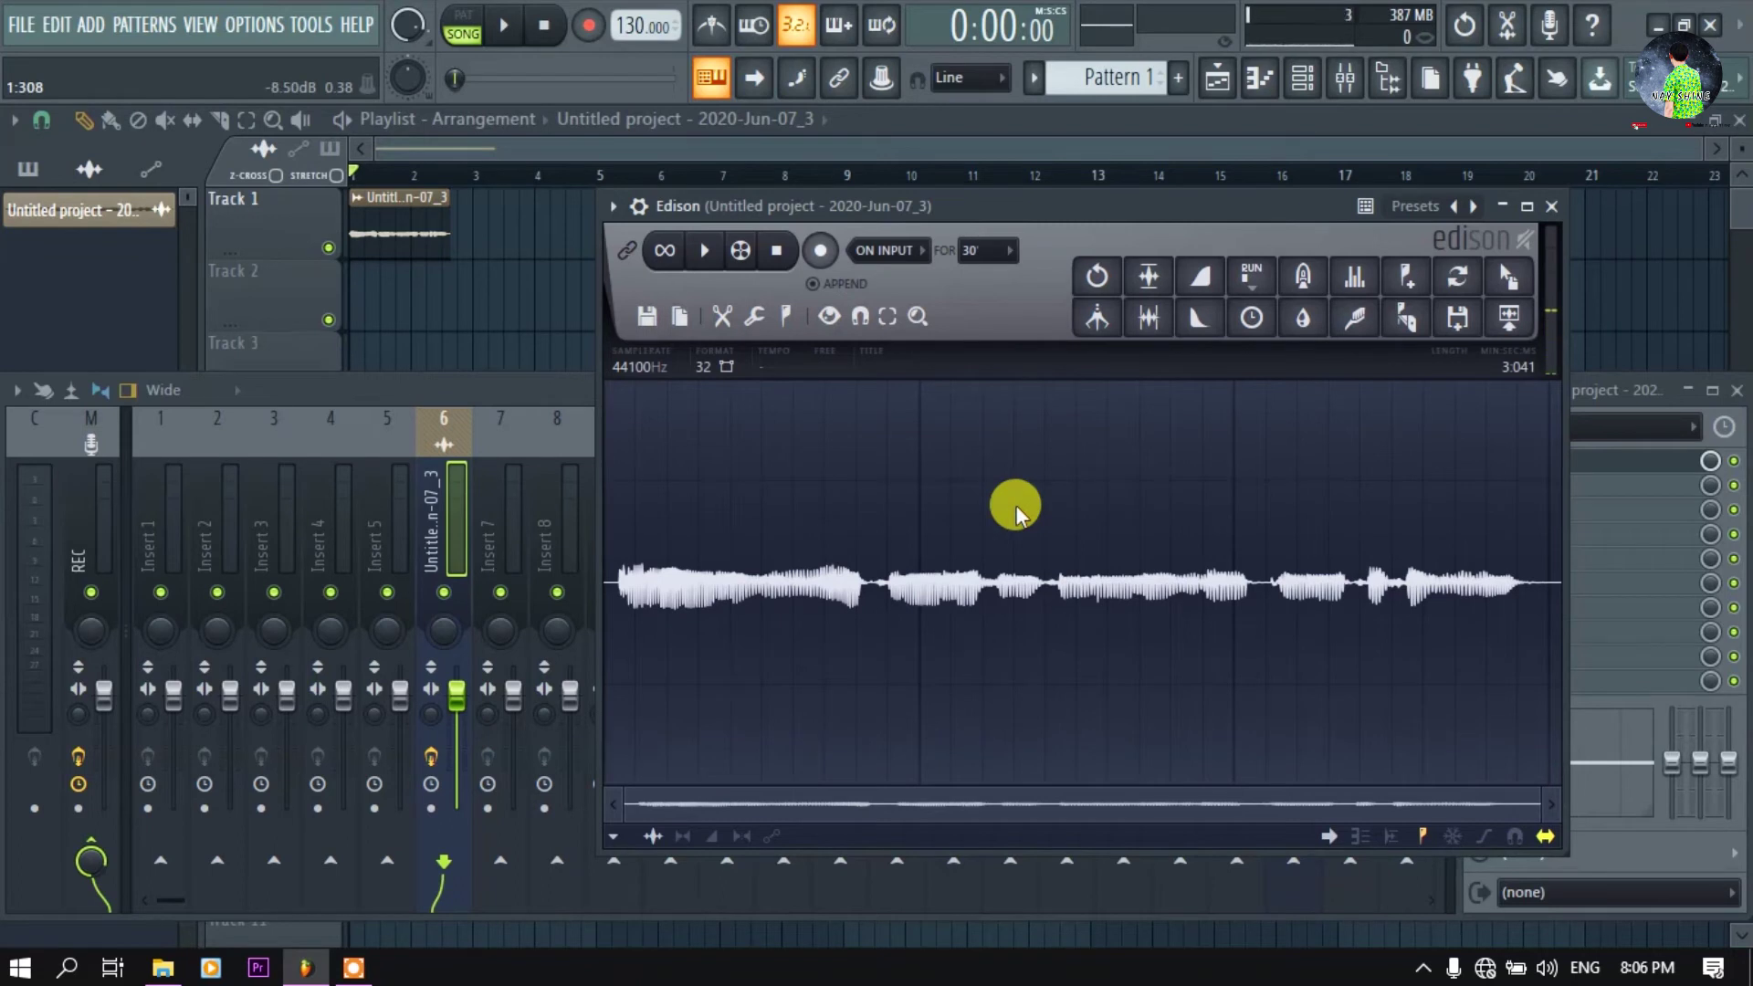
Clear the sample from Insert 6's Edison, record another short take, stop it and close Edison
key(Delete)
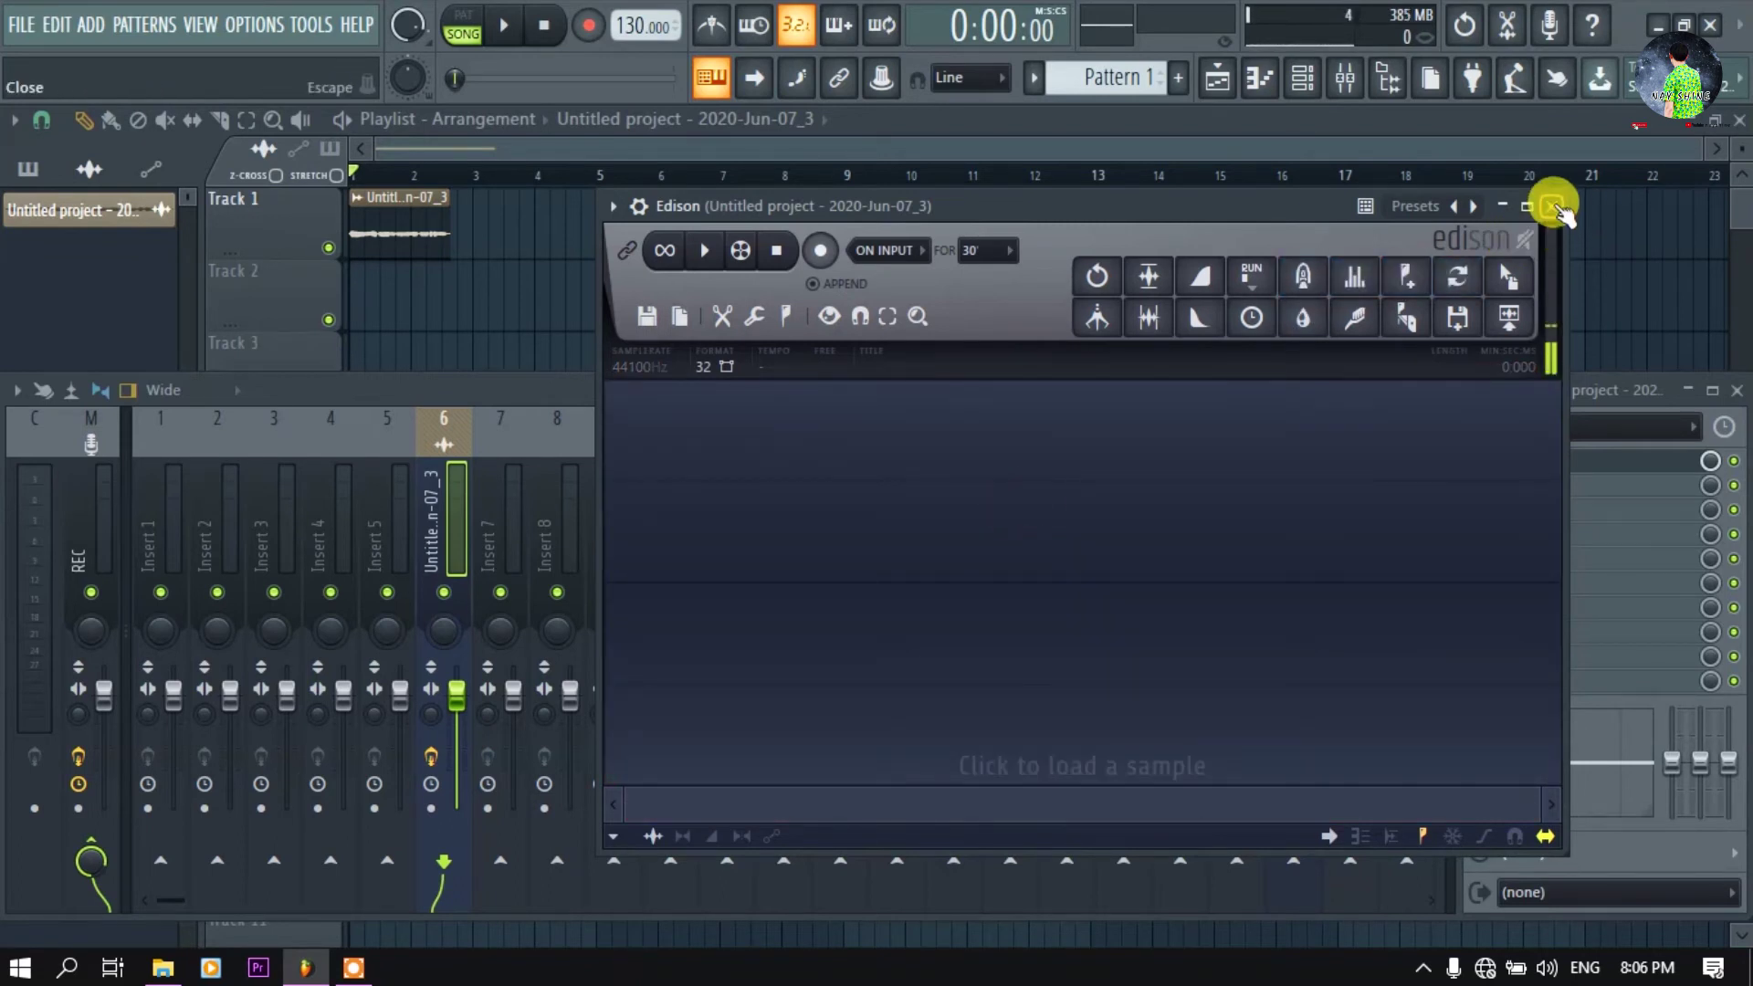
click(820, 252)
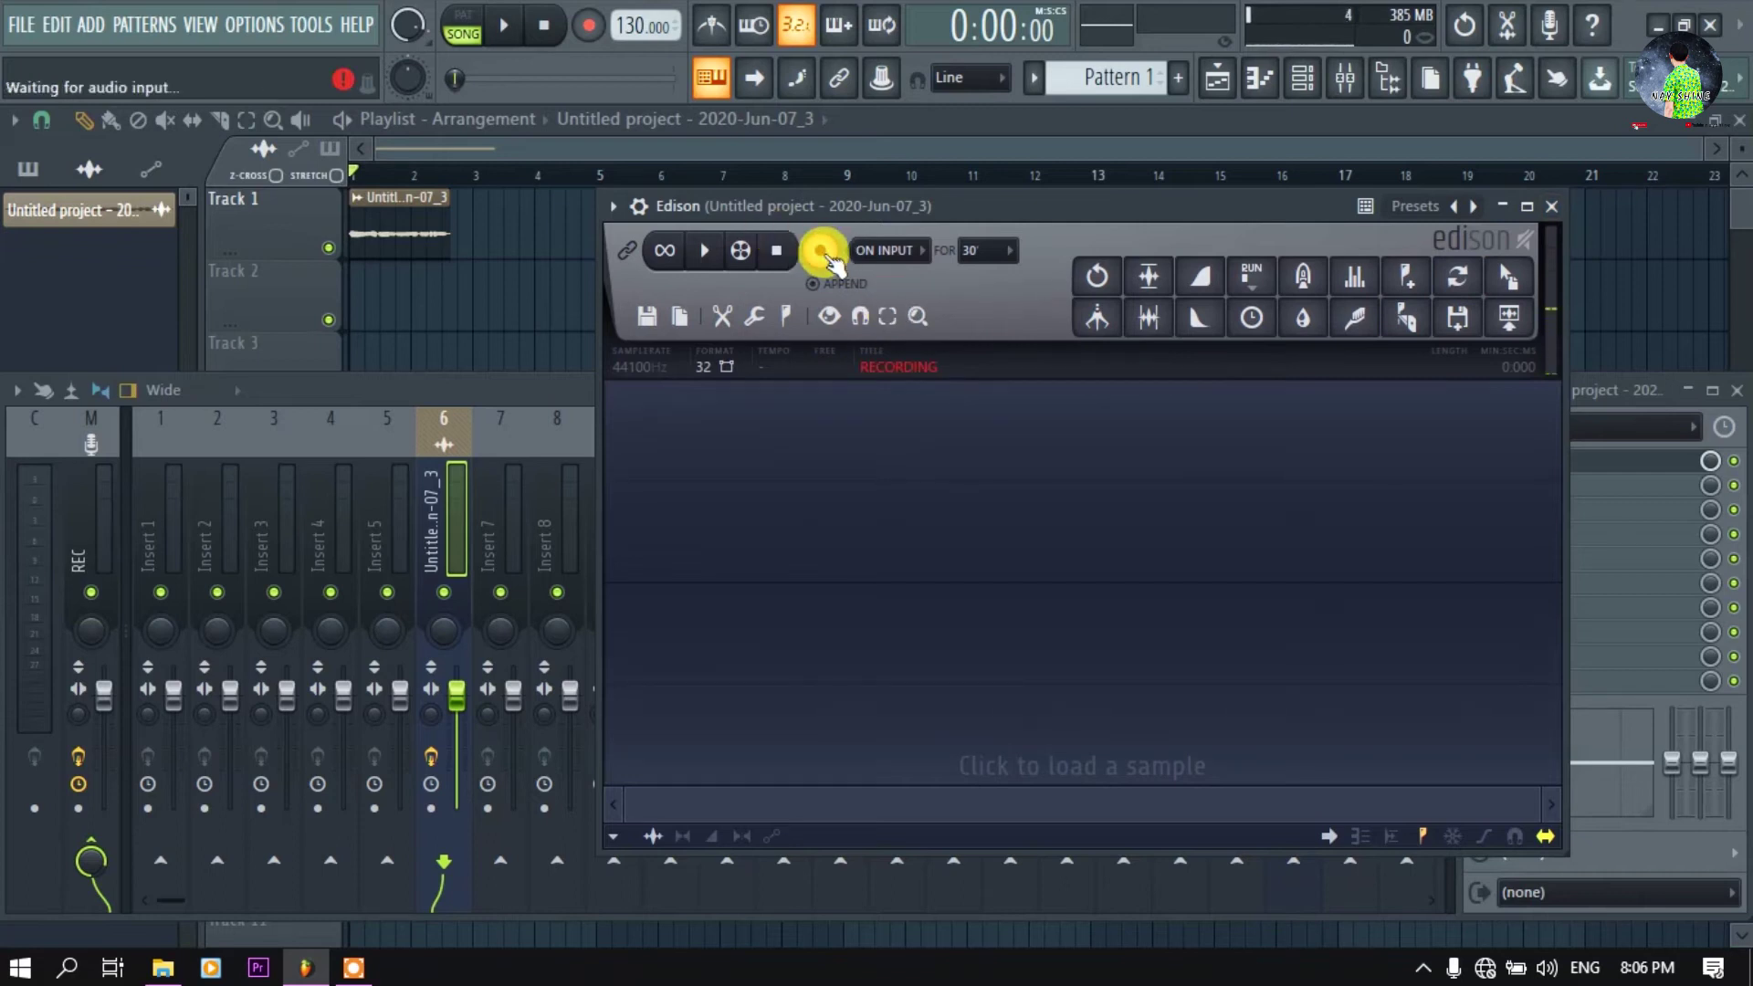
click(777, 252)
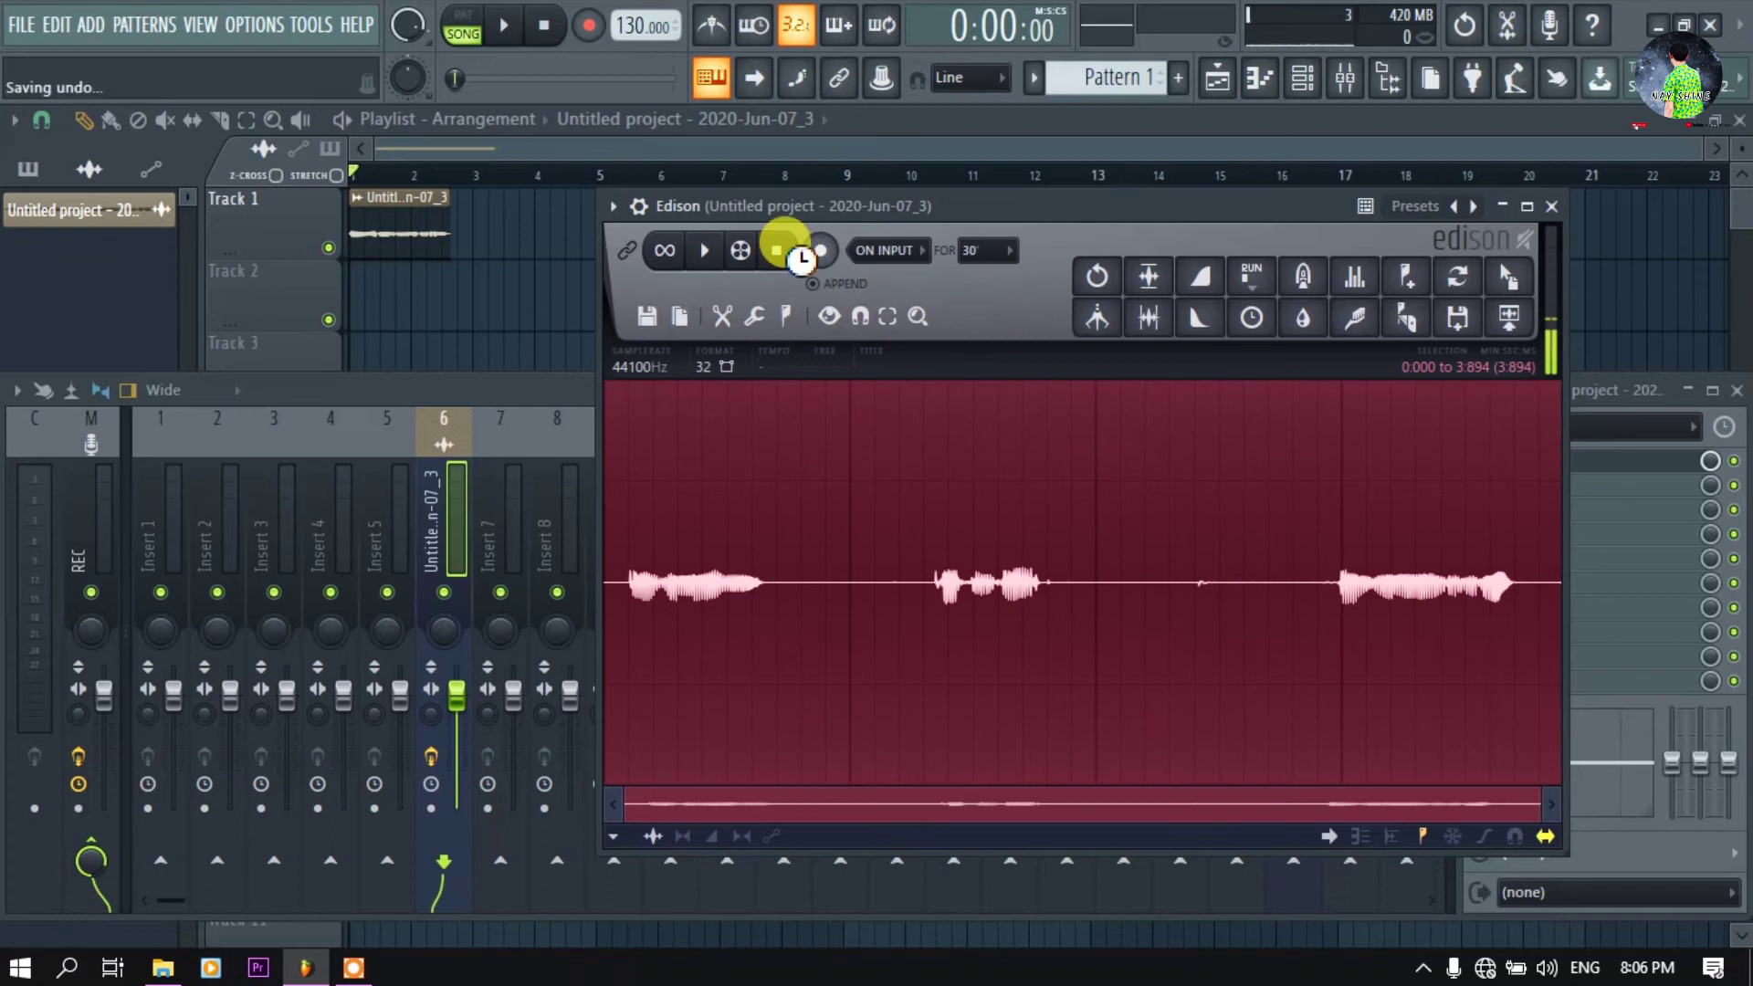
click(1552, 208)
Examine the channel settings of the vocal audio clip on Track 1, including its mixer track assignment
key(F9)
drag(401, 173, 446, 144)
double_click(378, 223)
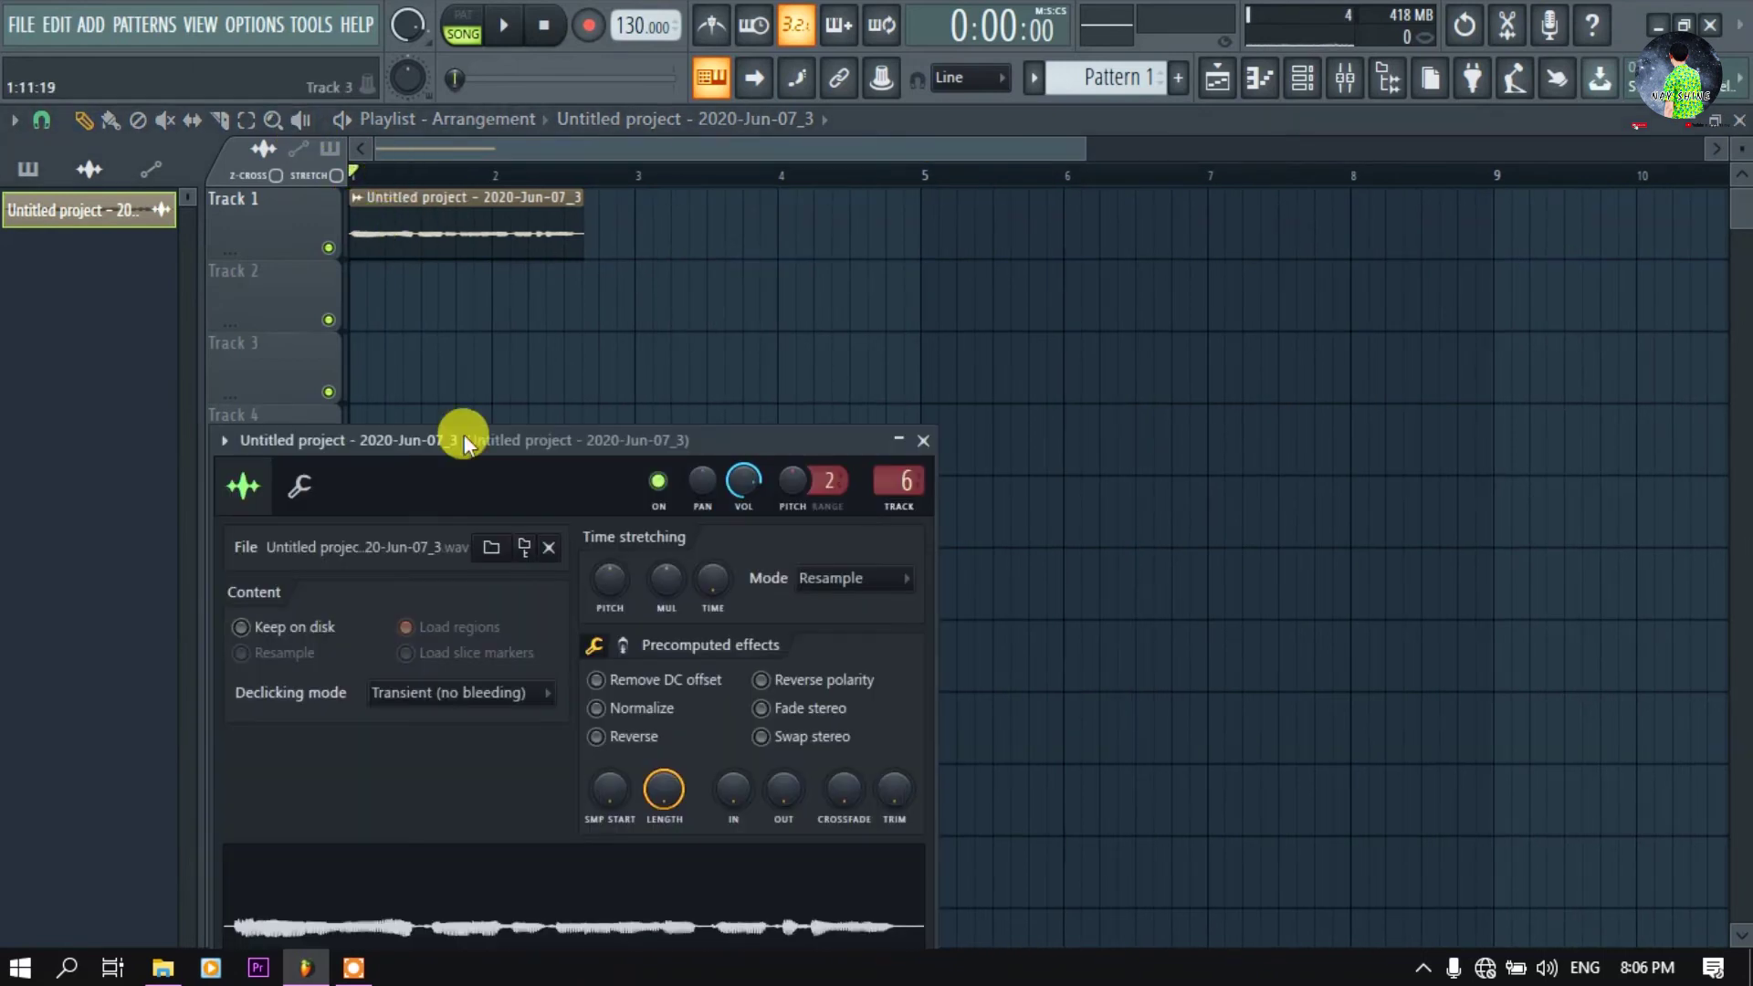
drag(559, 442, 1107, 242)
click(1468, 240)
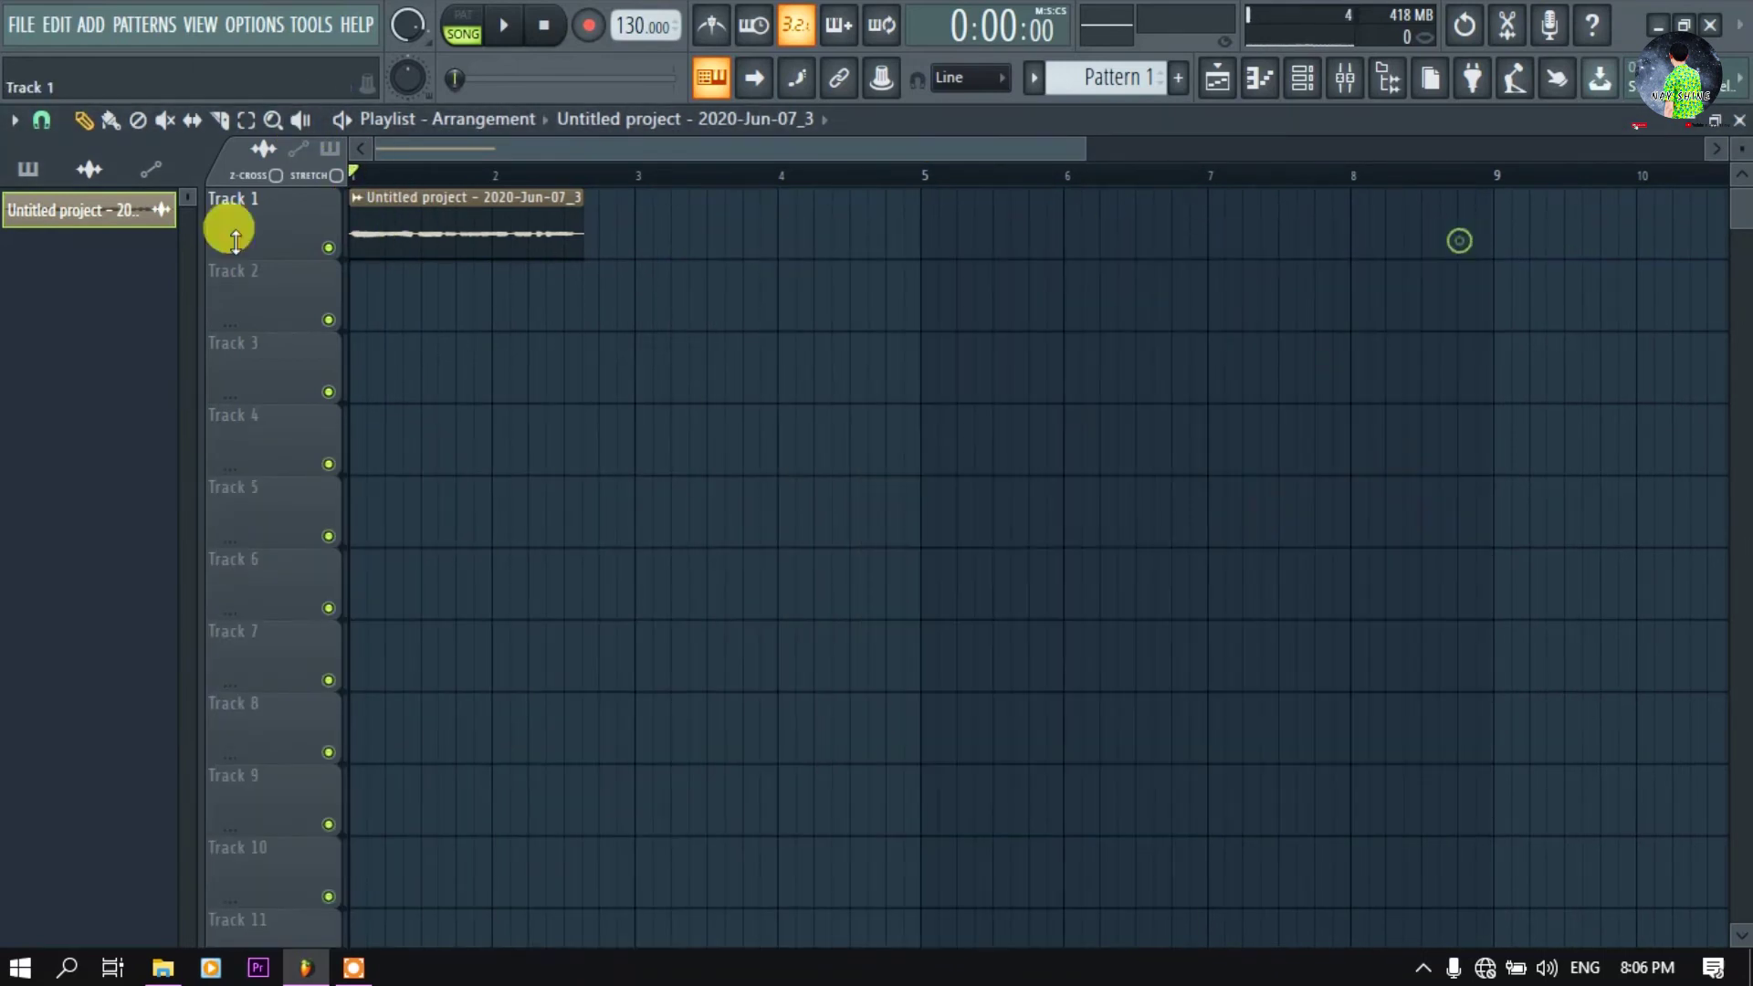
double_click(392, 195)
click(1468, 240)
Route the vocal clip's channel to mixer track Insert 7
key(F9)
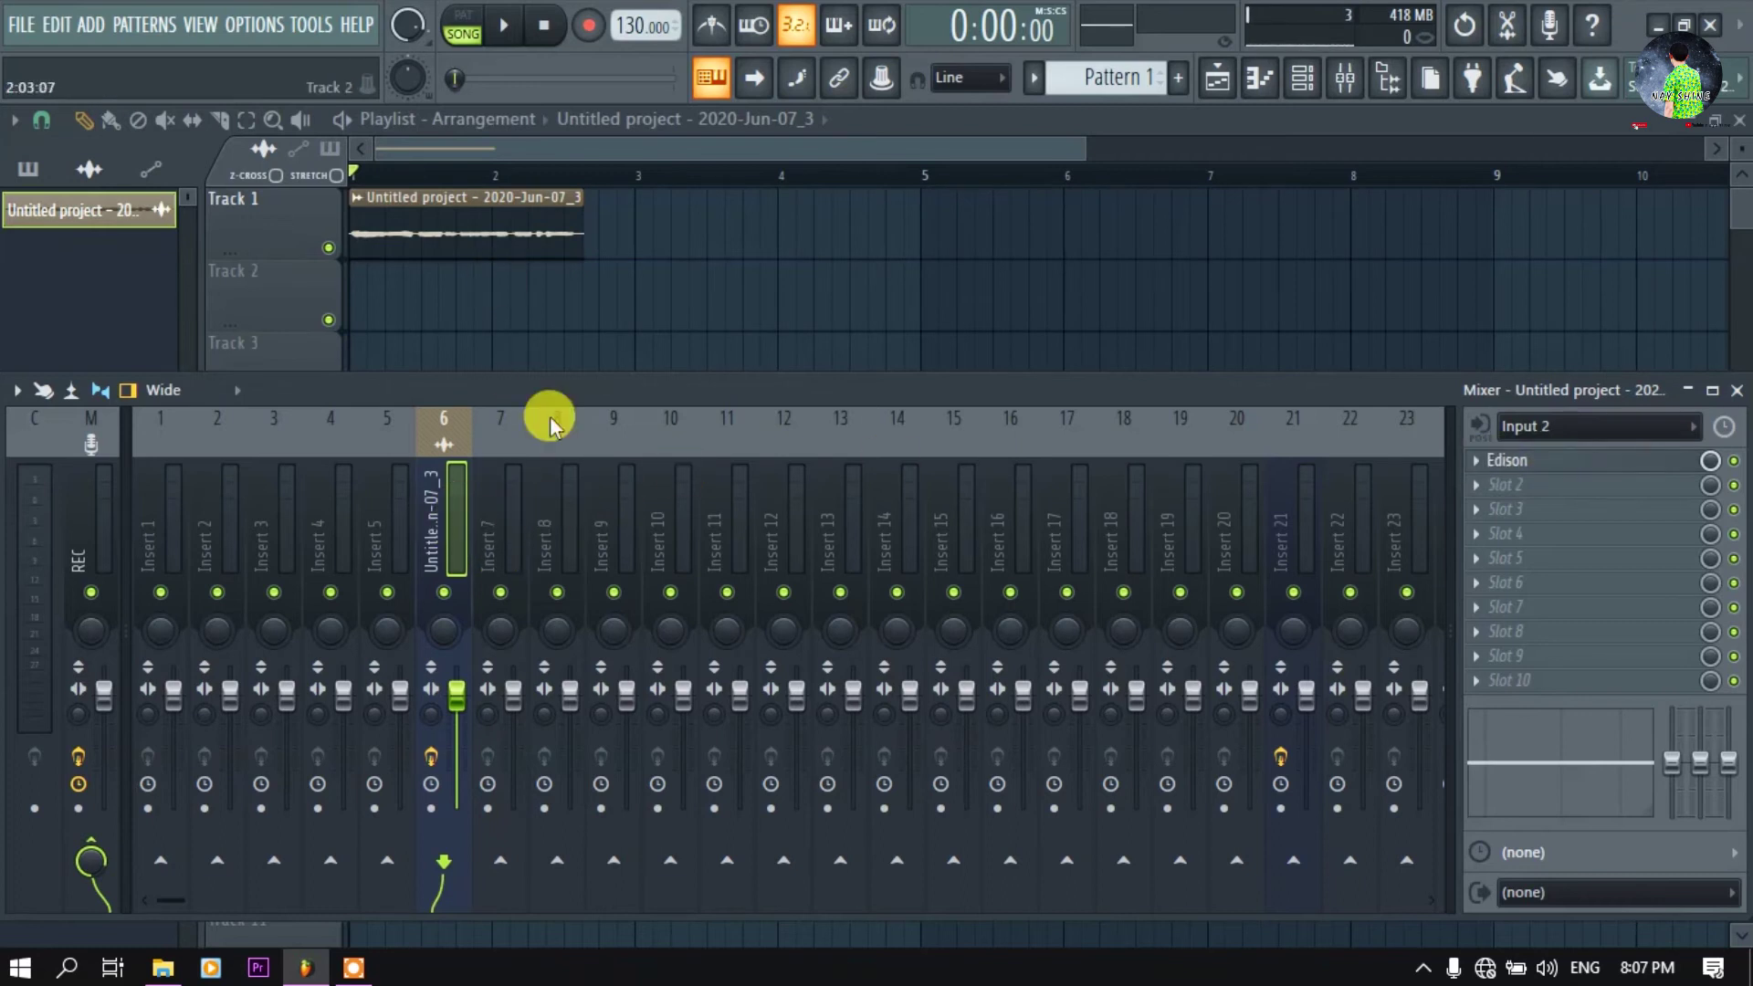
click(615, 534)
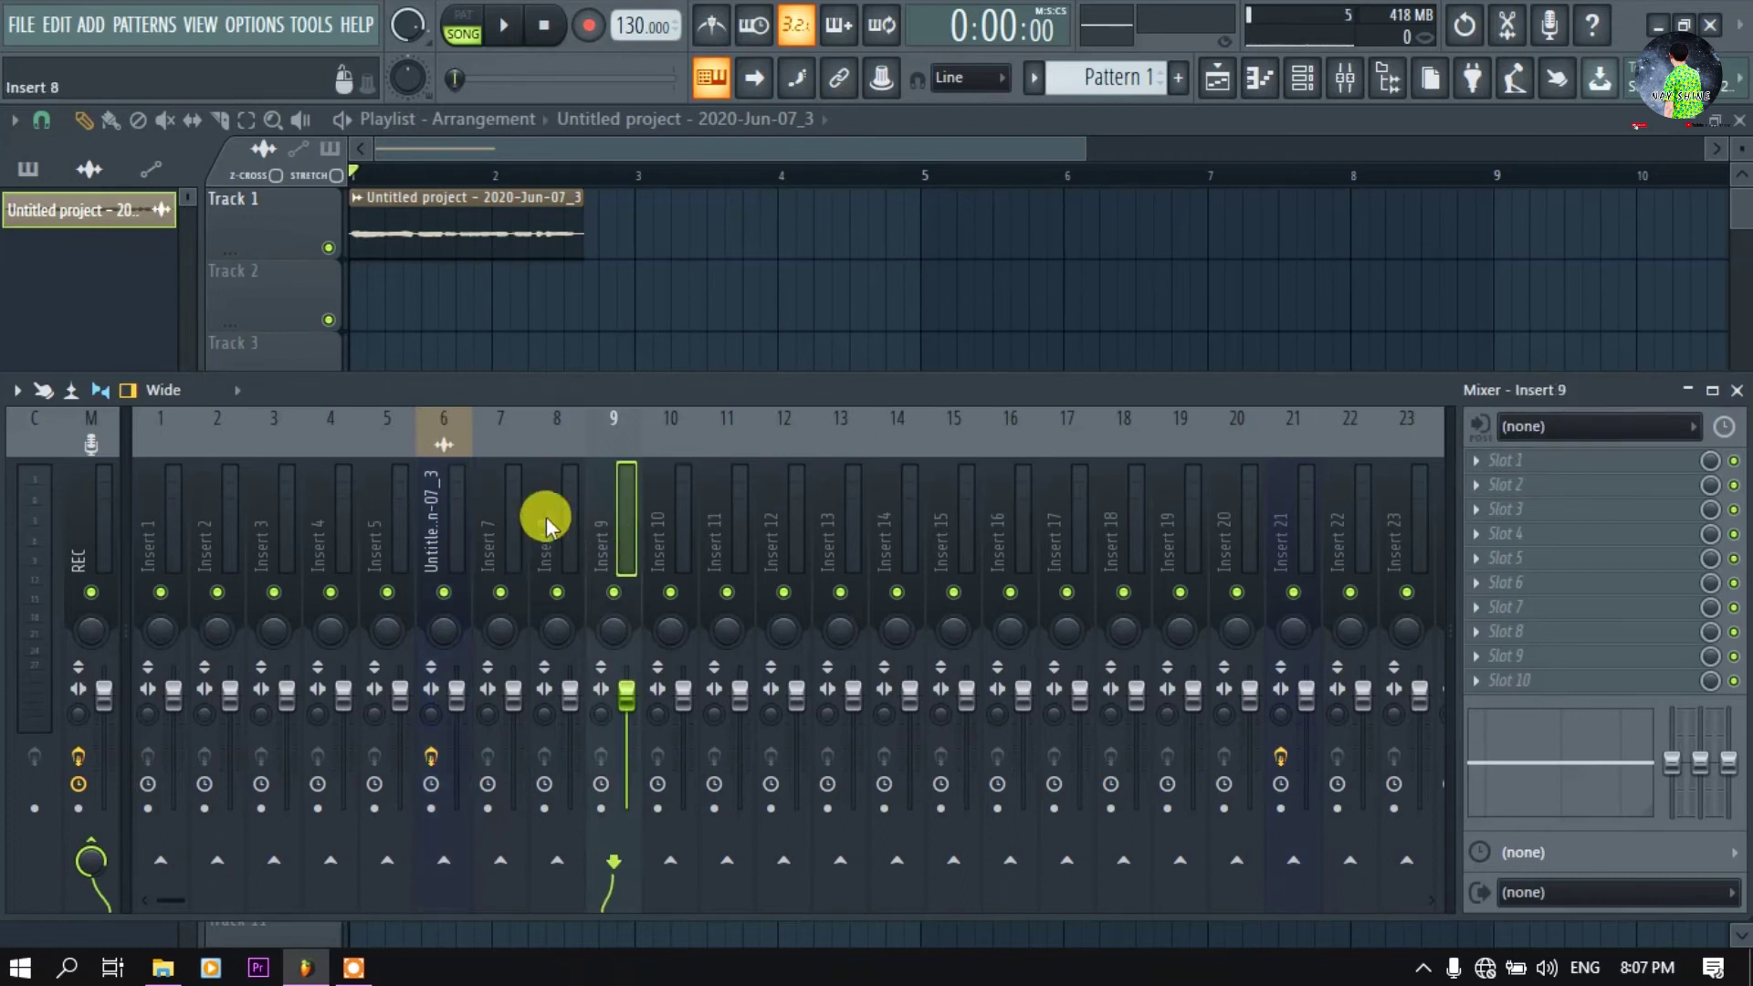
click(514, 530)
right_click(514, 530)
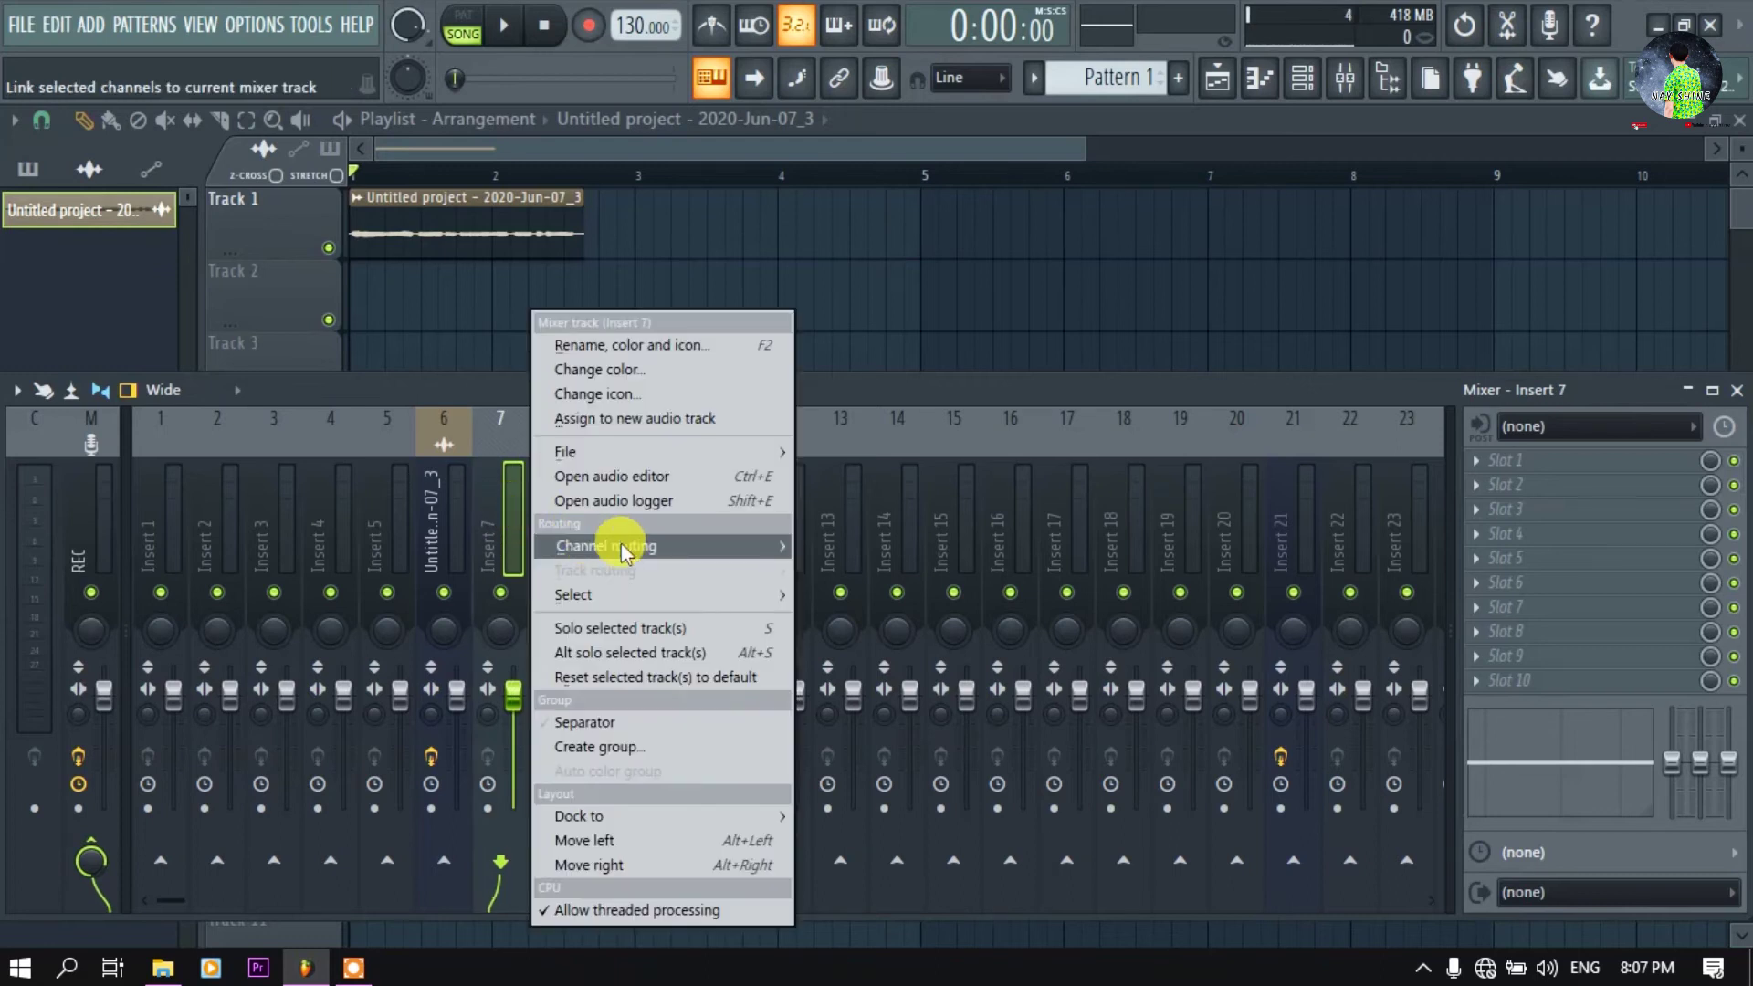
mouse_move(750, 545)
click(880, 545)
Rename mixer track Insert 7 as Vocal
right_click(514, 540)
click(557, 337)
text(V)
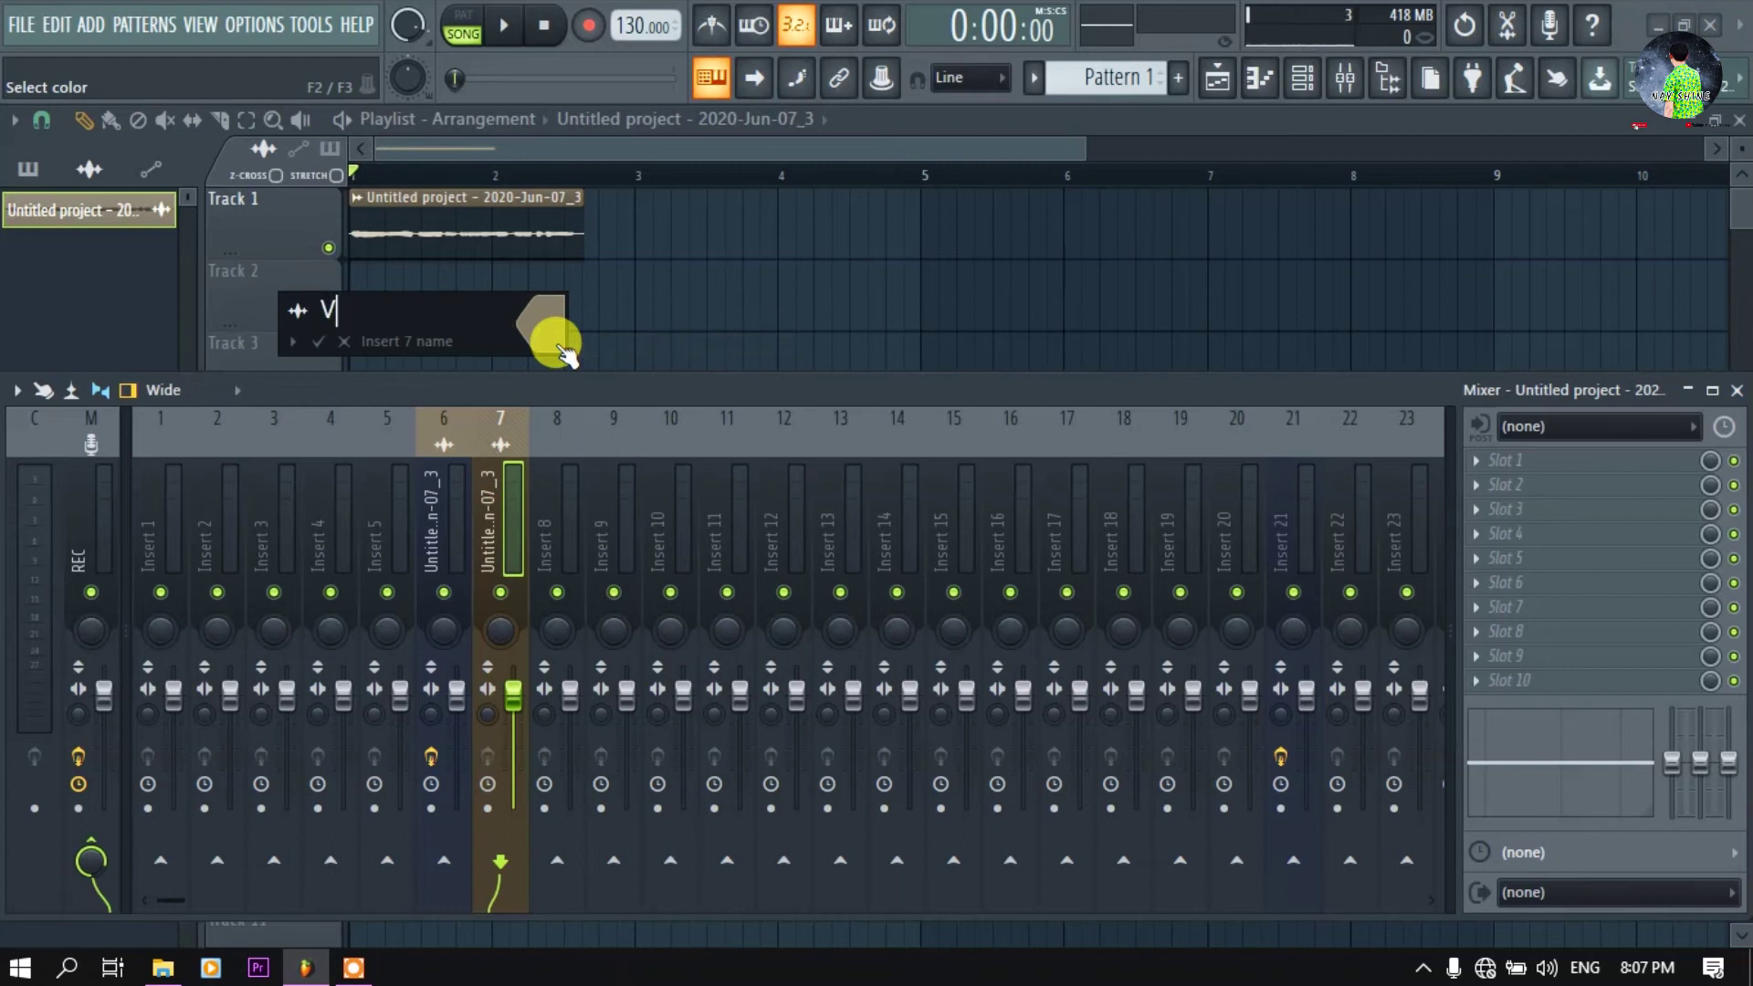
key(Return)
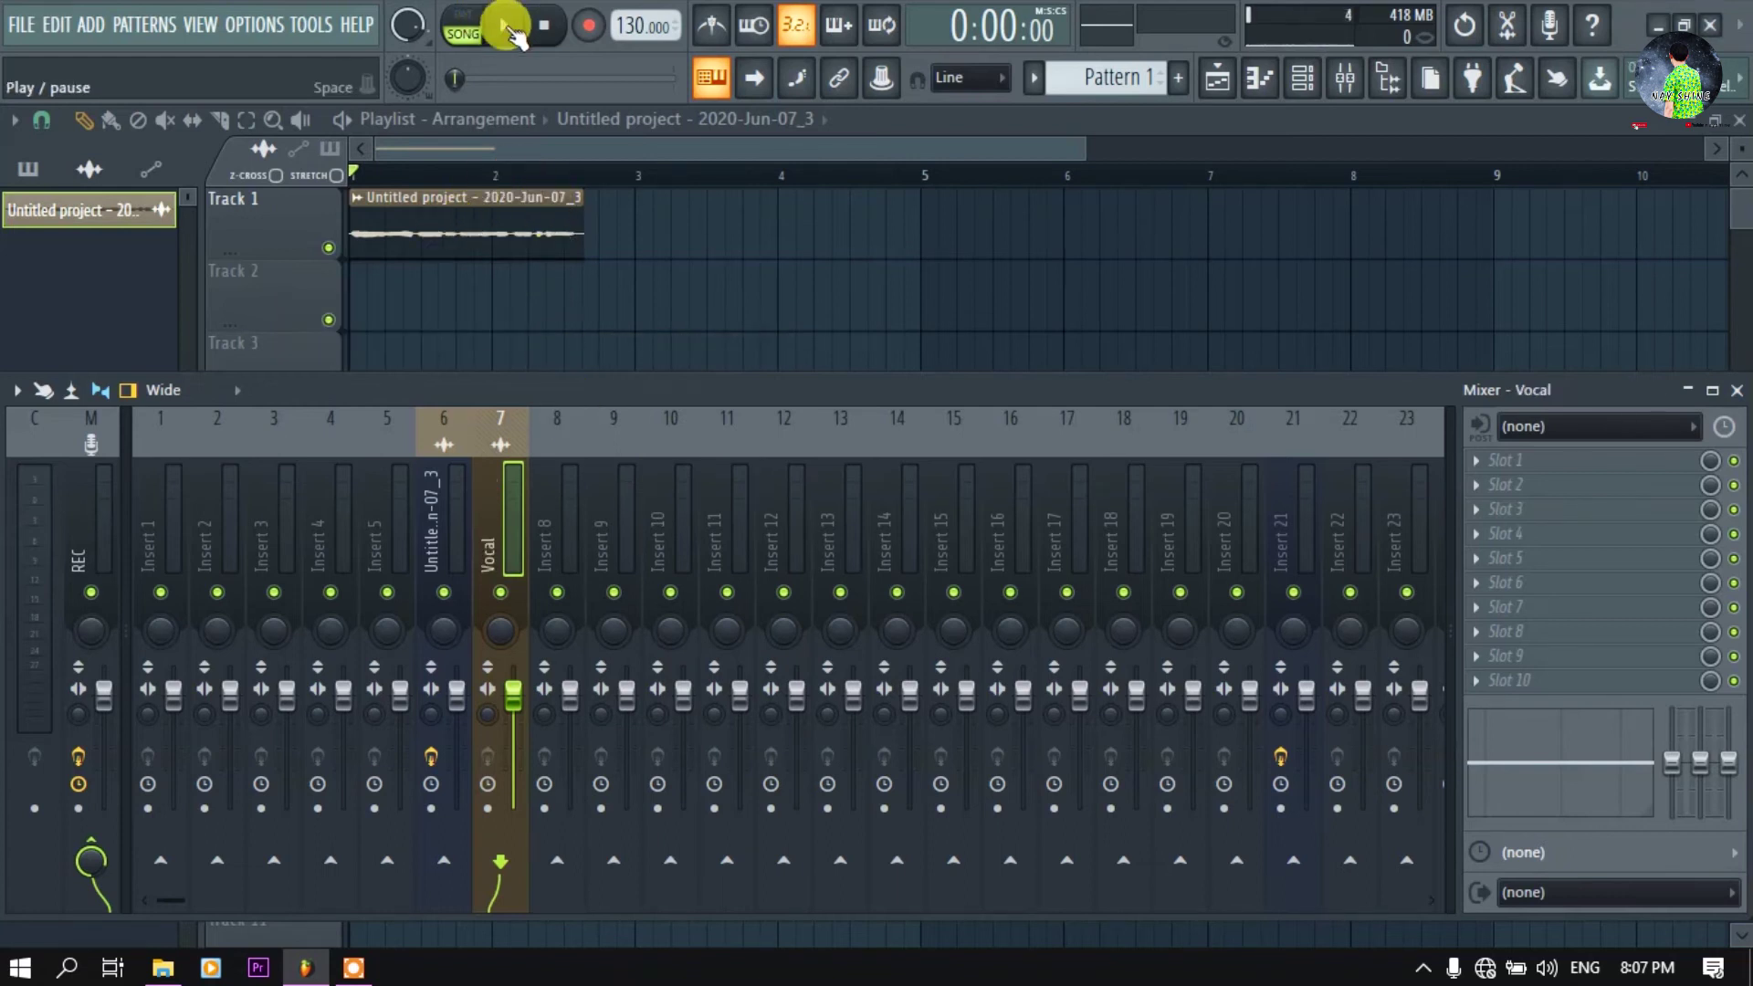
Play the song to check the clip's signal on the Vocal track, and look through the effects available for its first slot
click(511, 27)
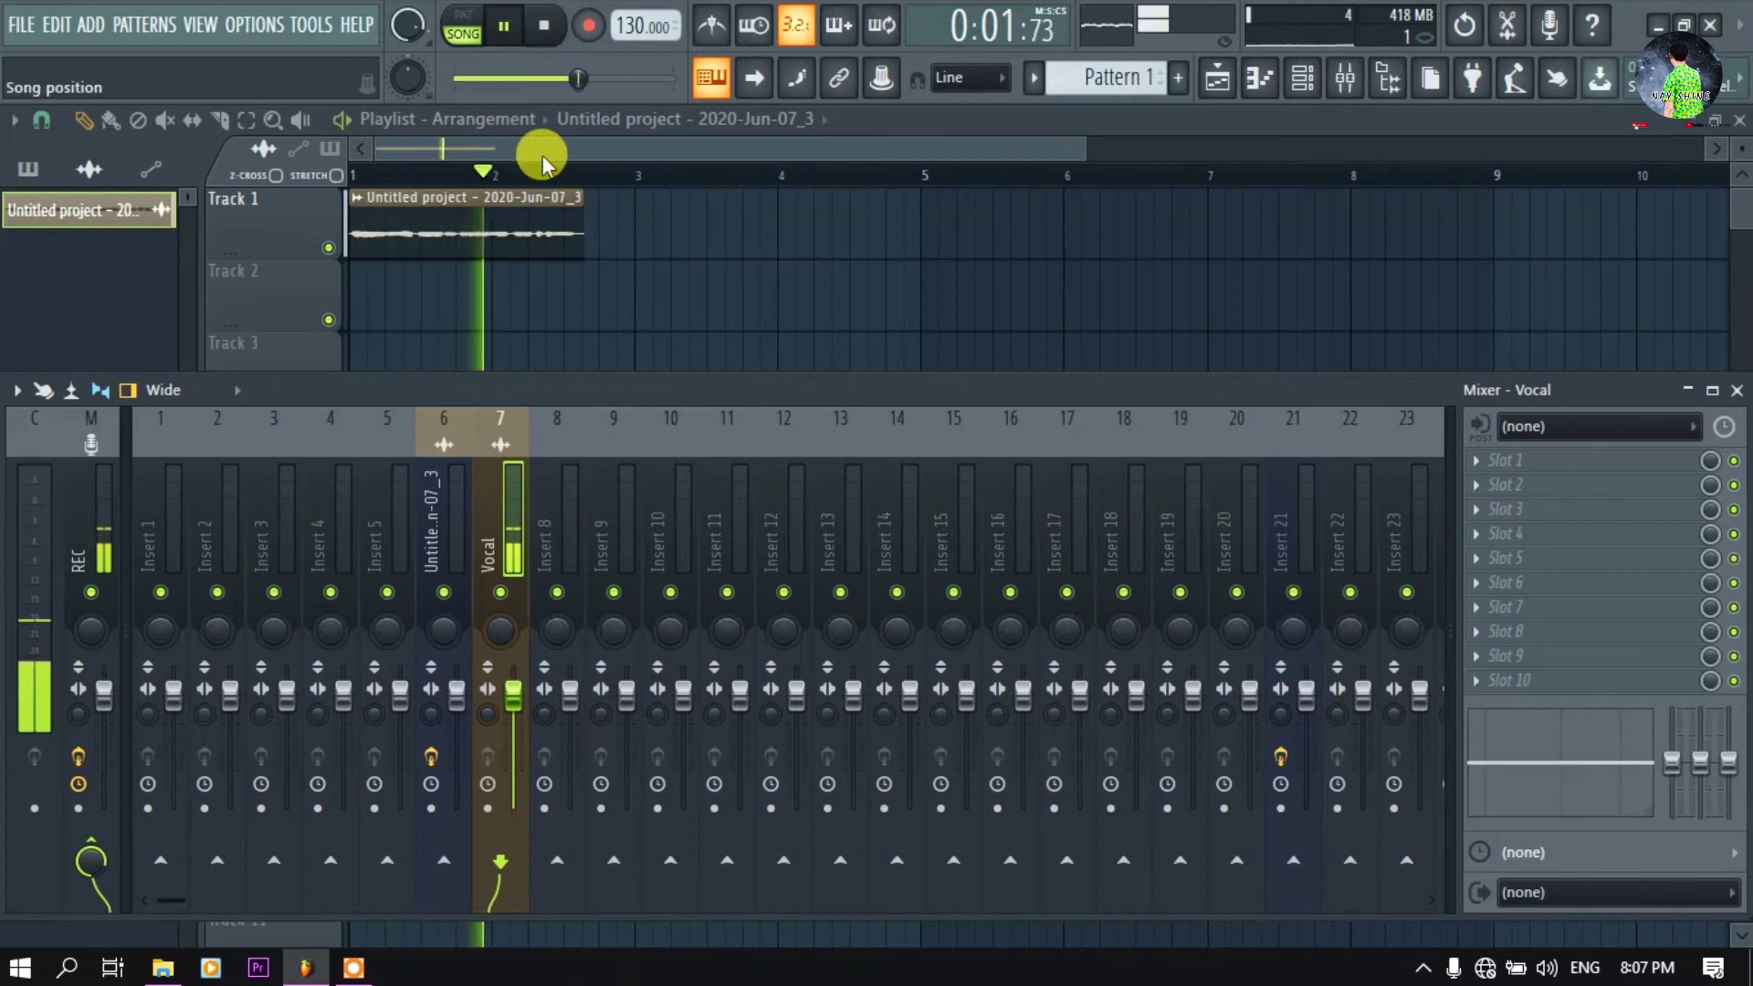
click(544, 25)
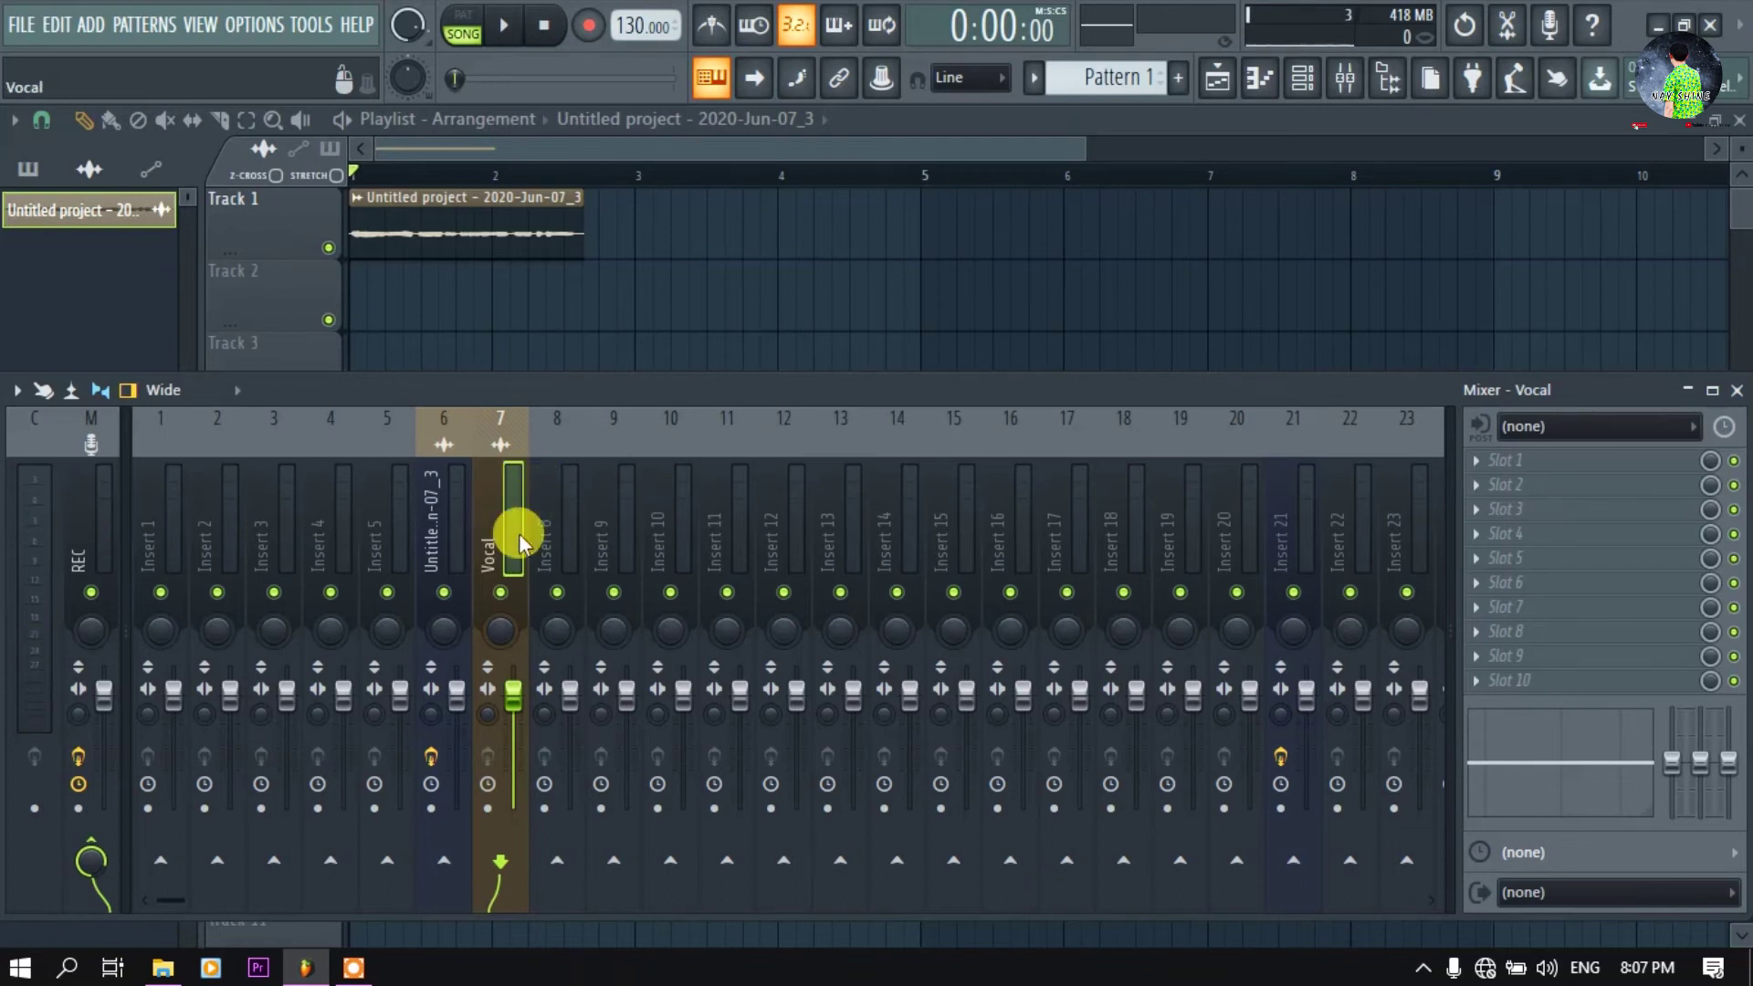
click(1533, 460)
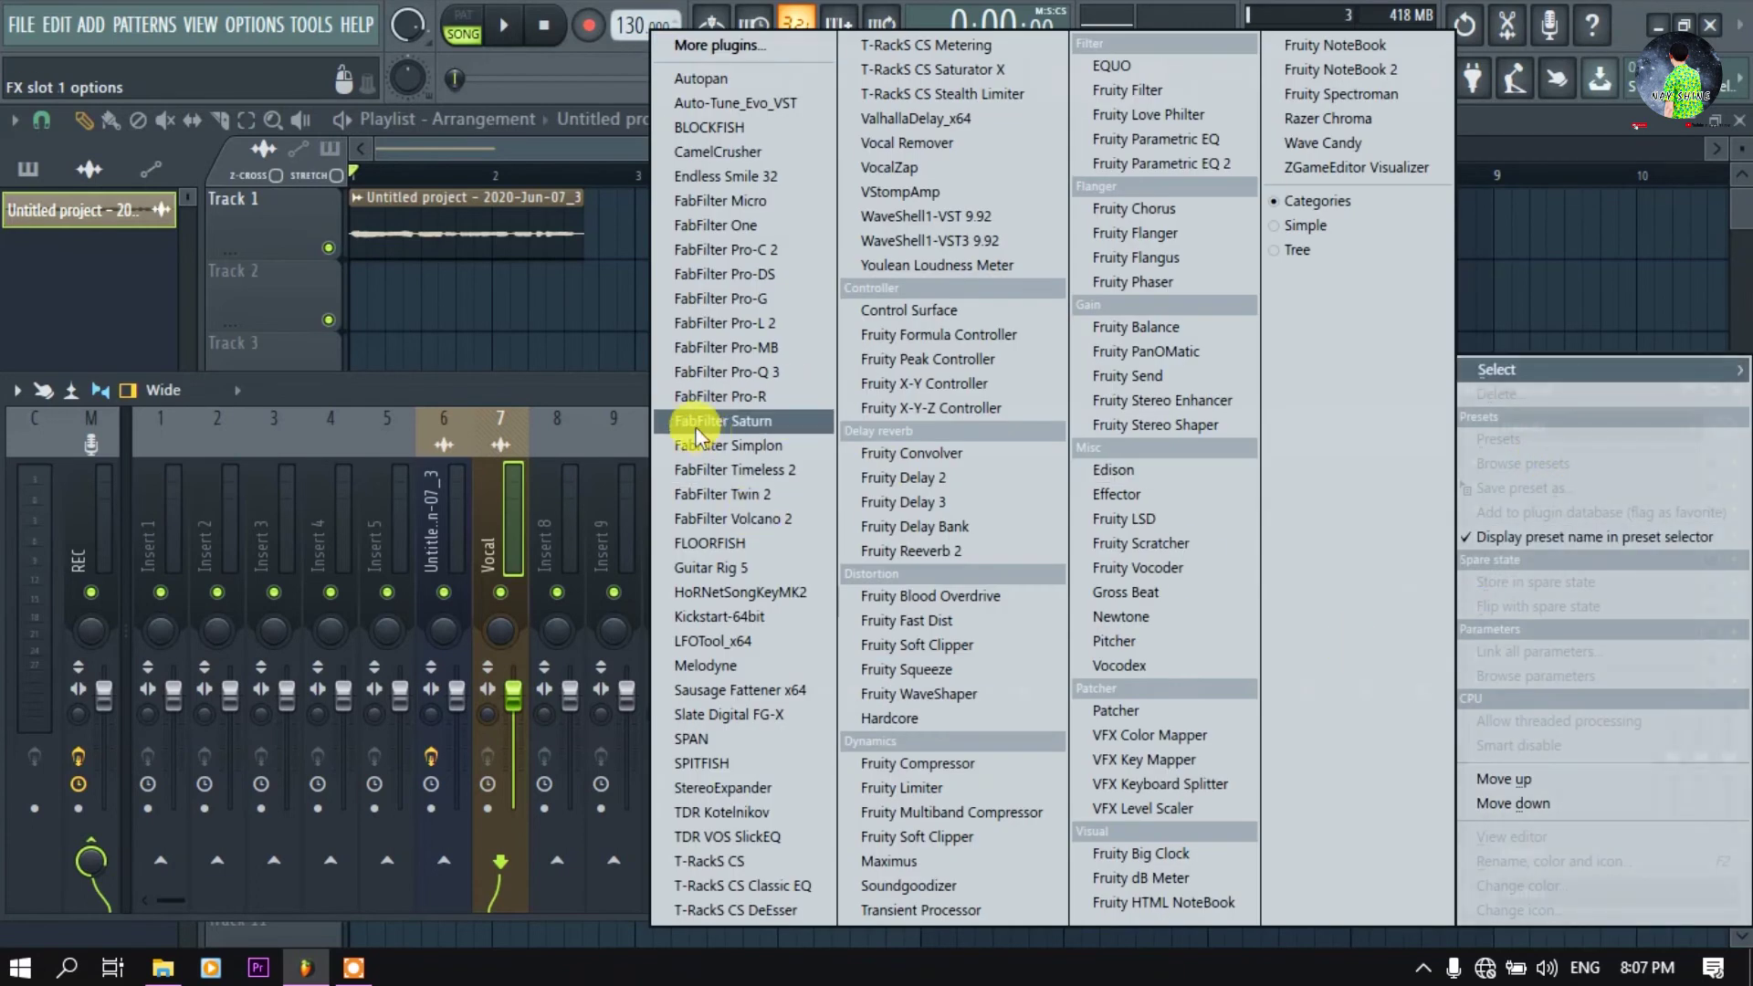
click(558, 379)
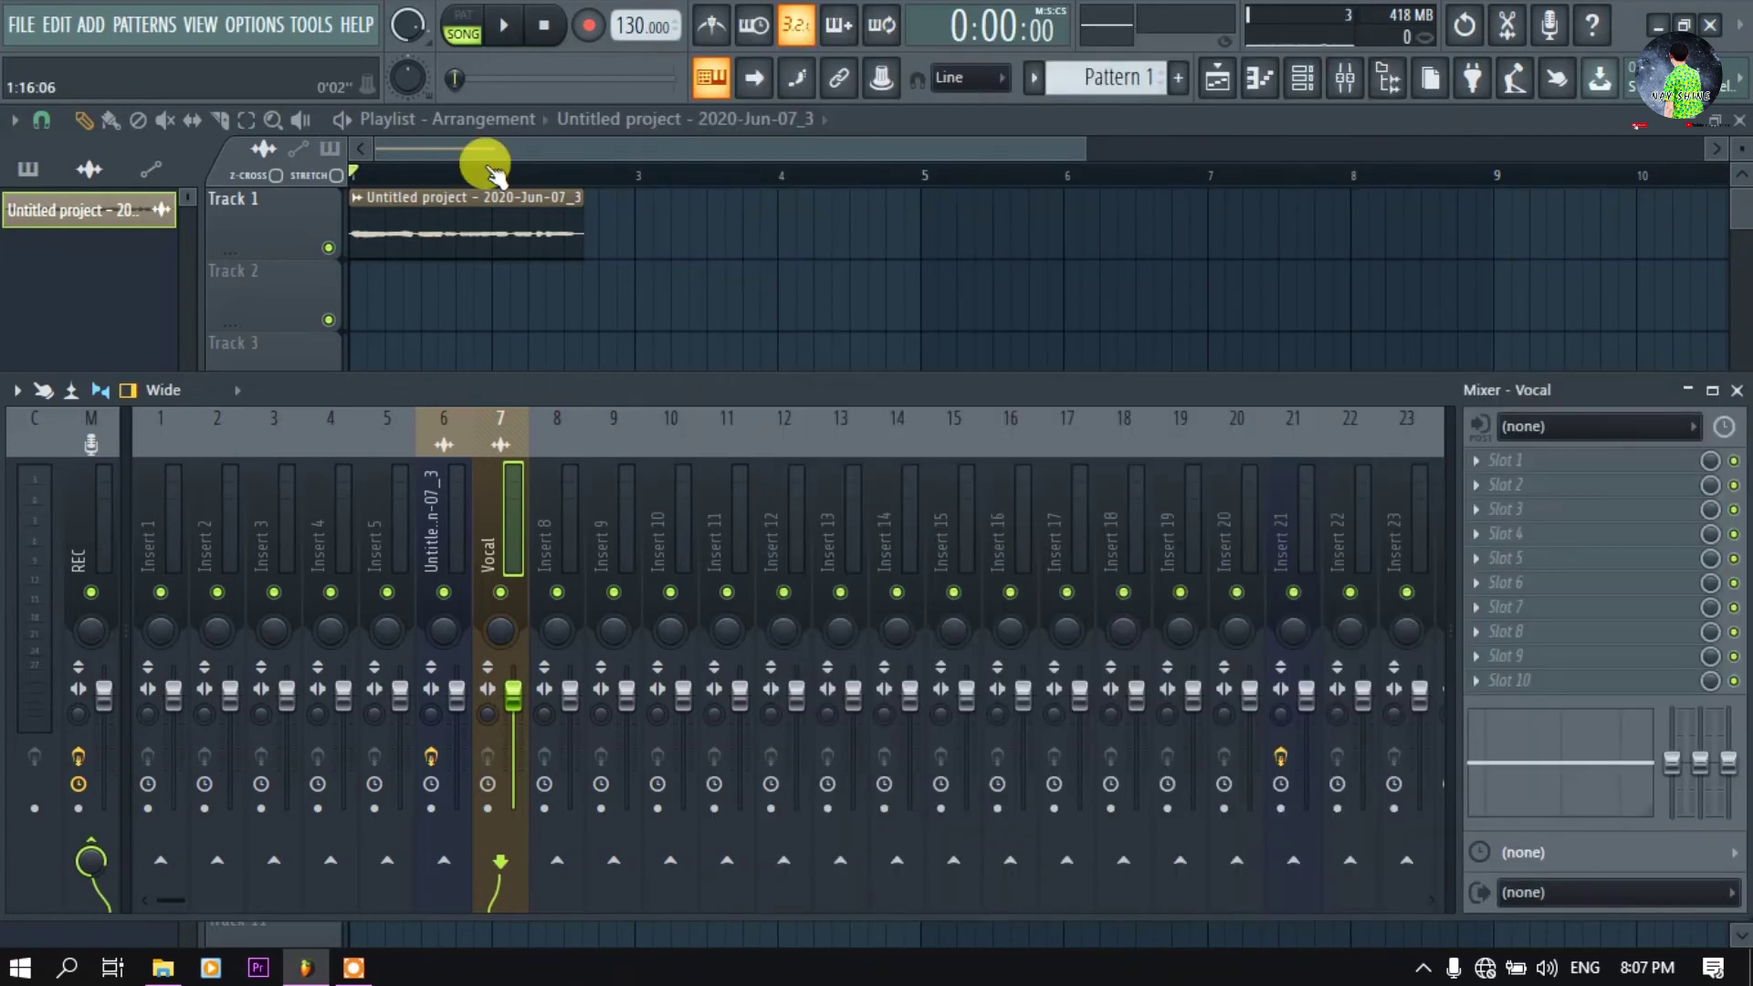
click(594, 27)
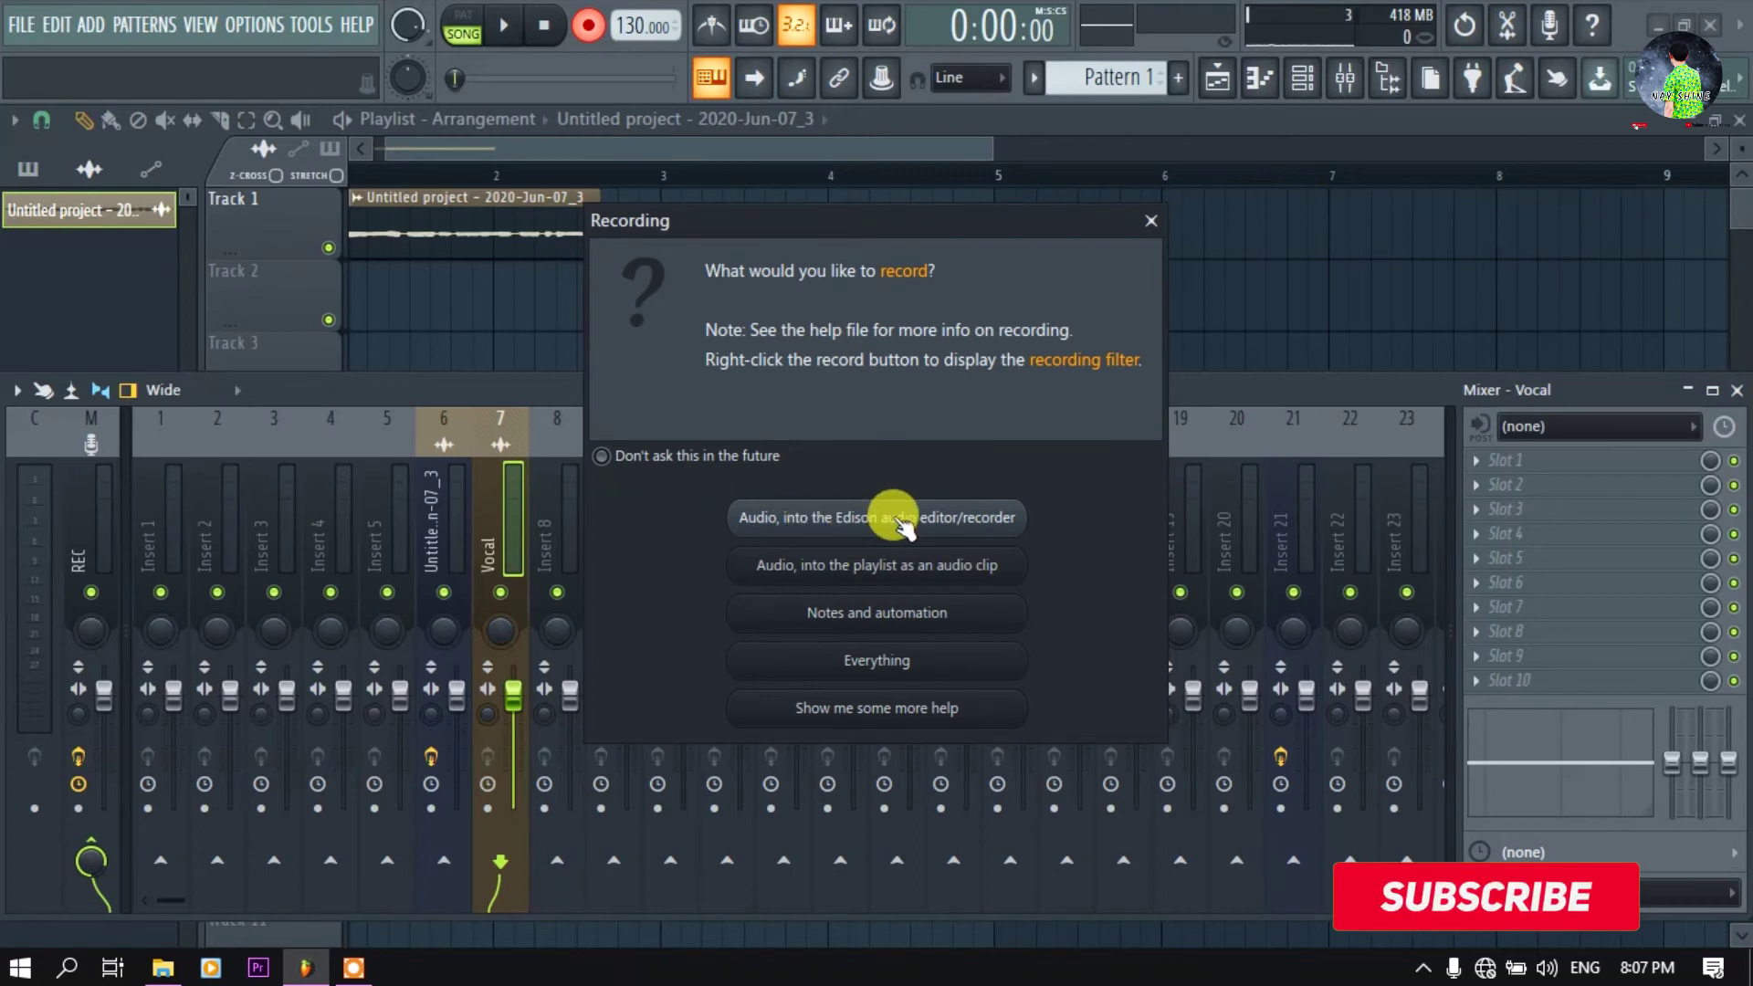
click(1150, 220)
click(592, 27)
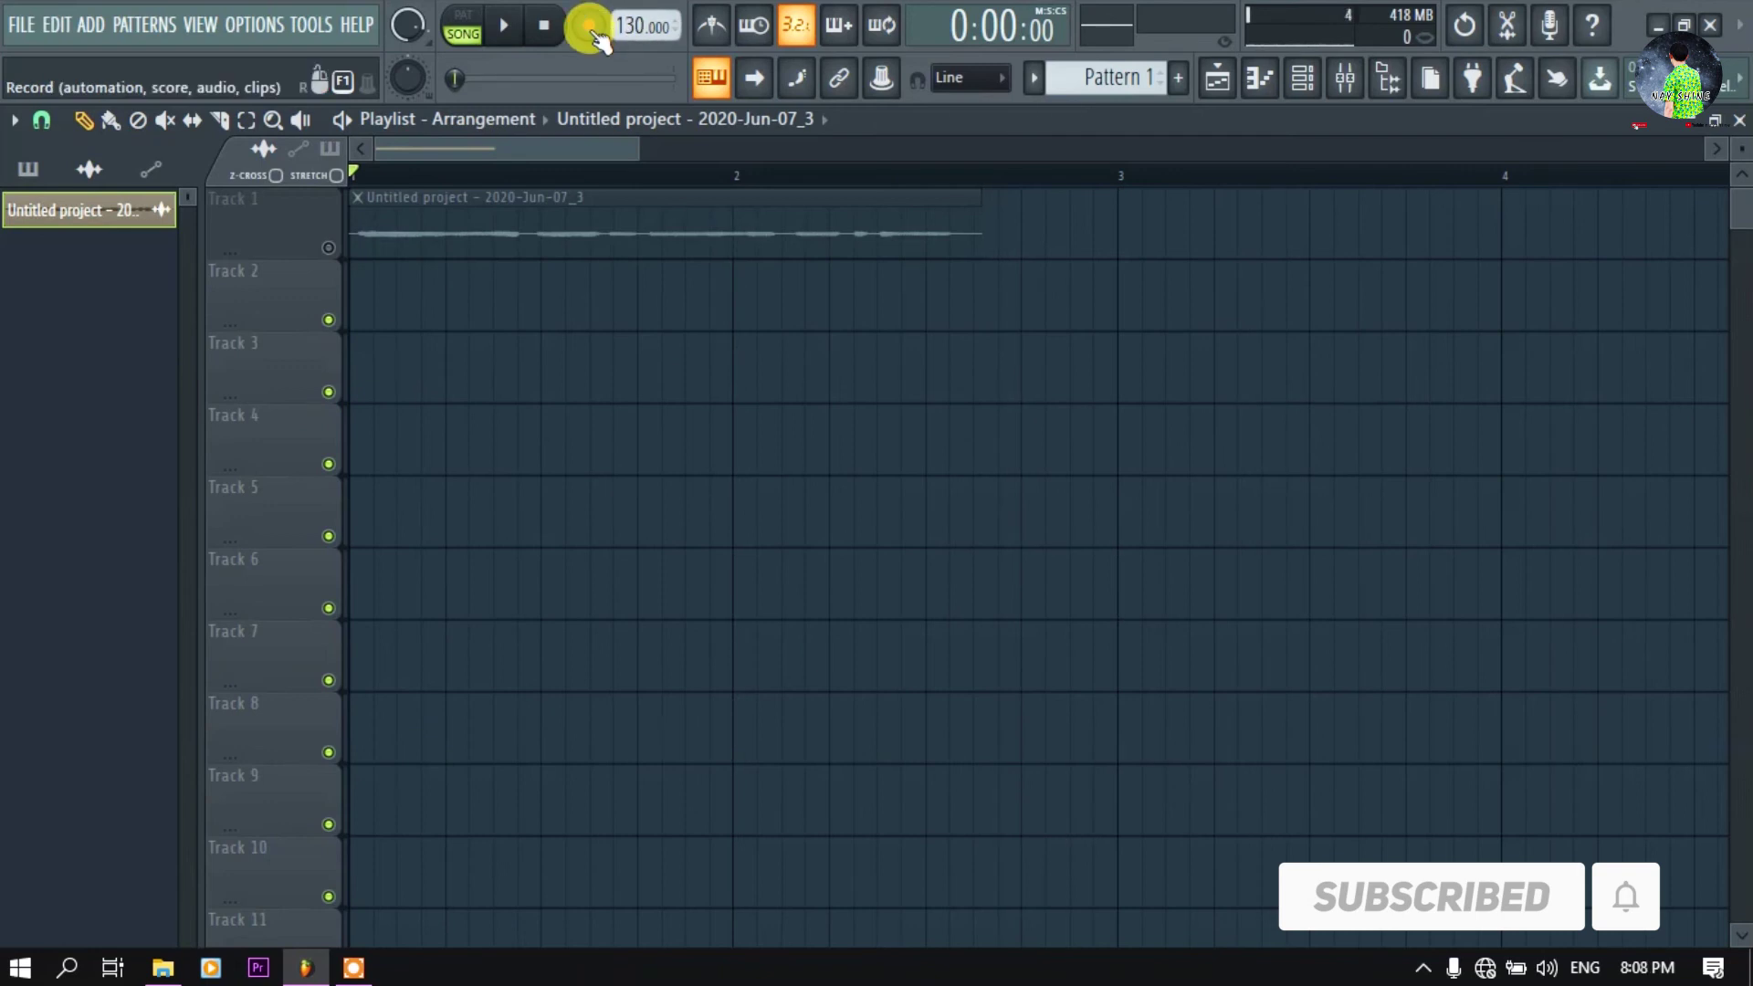
Record audio directly into the playlist as an audio clip from the song start to about bar 7, and stop playback
click(591, 26)
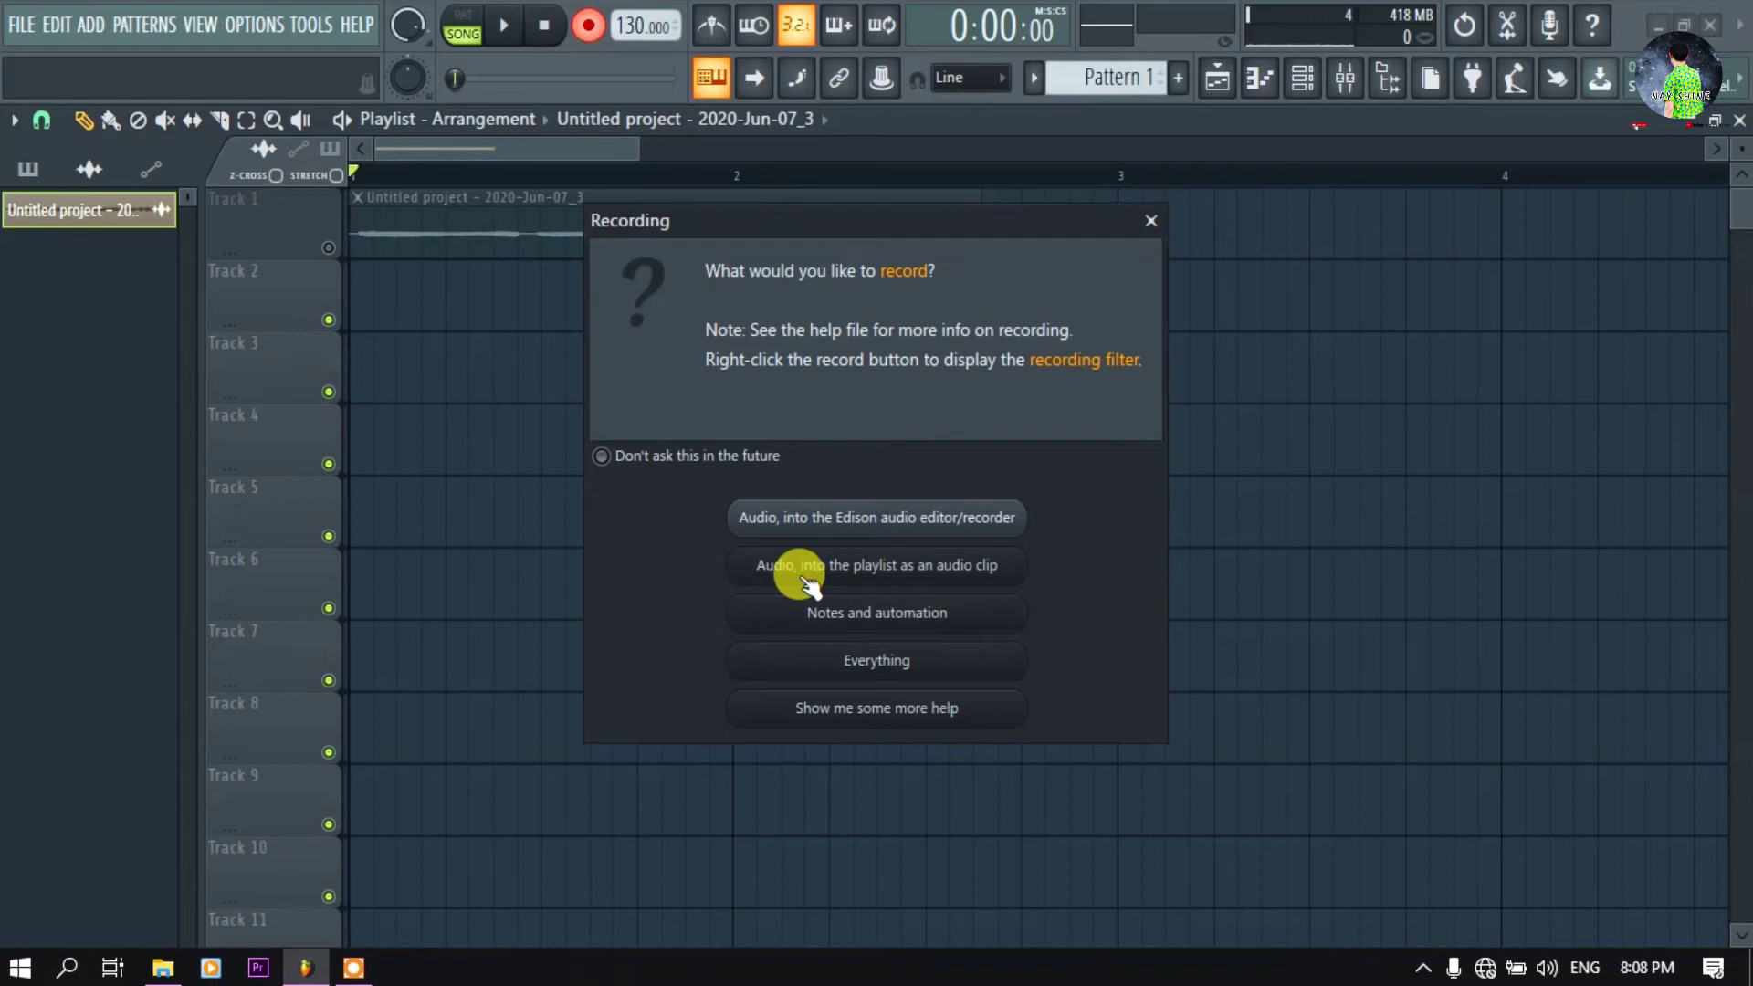
click(911, 579)
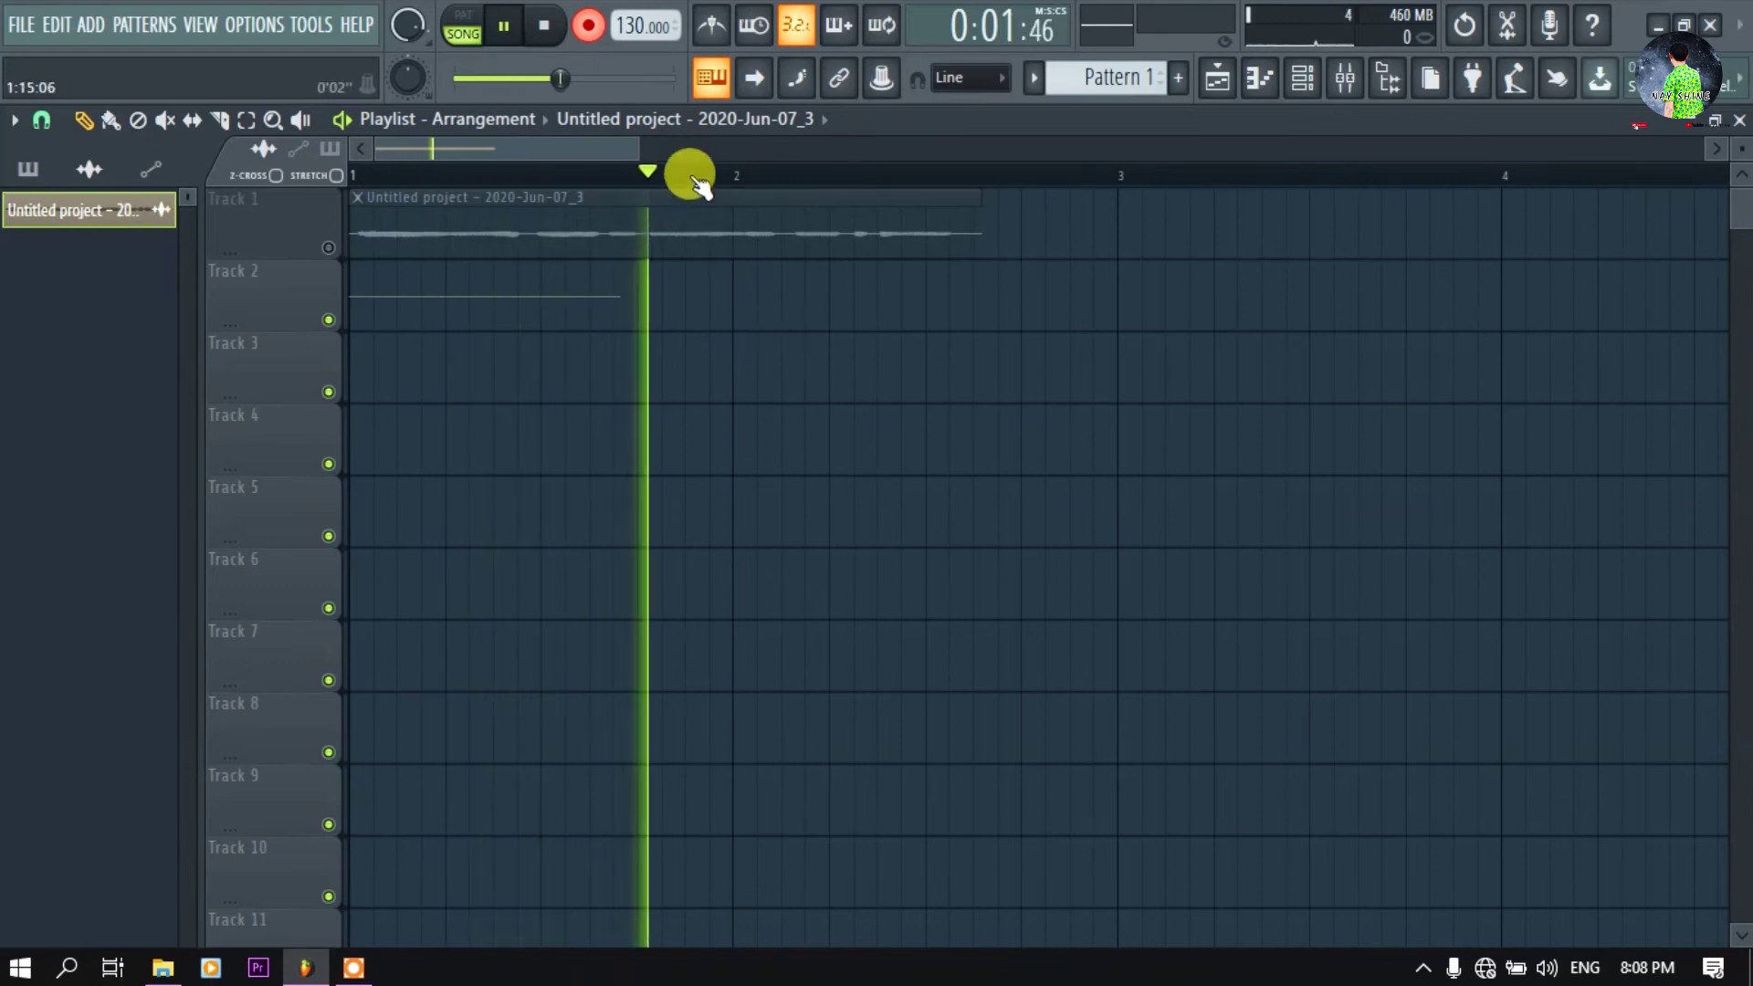
scroll(693, 178, down, 3)
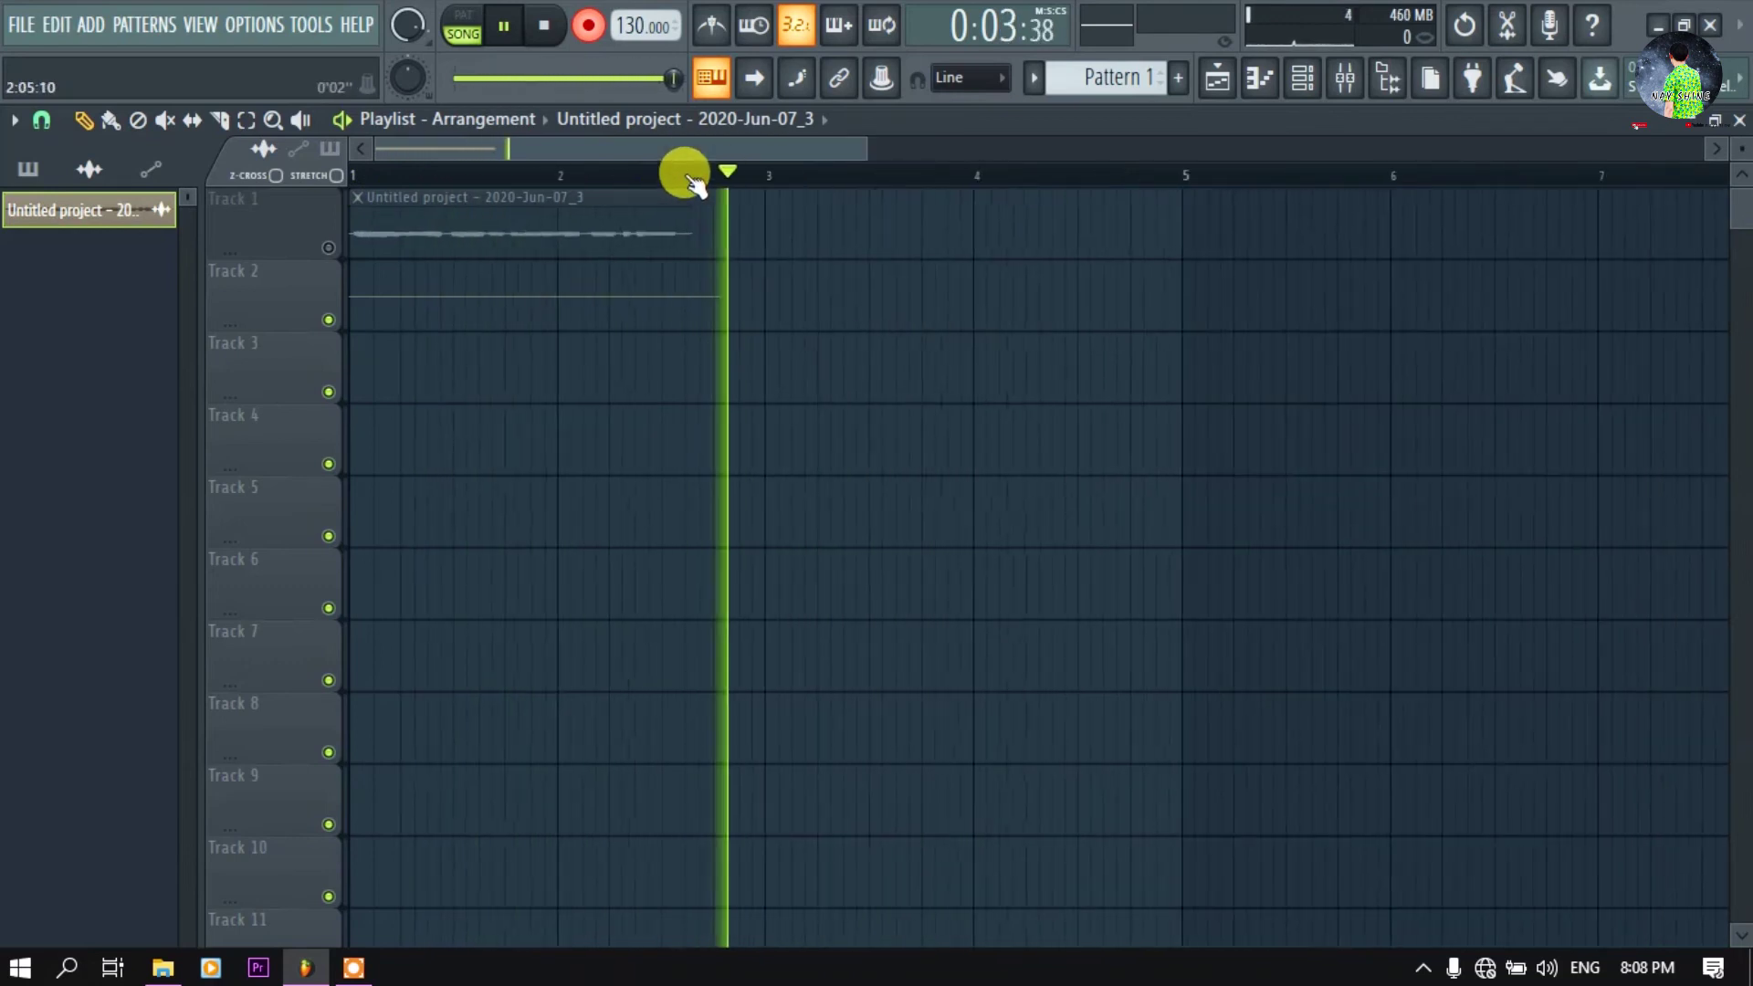
scroll(686, 172, down, 2)
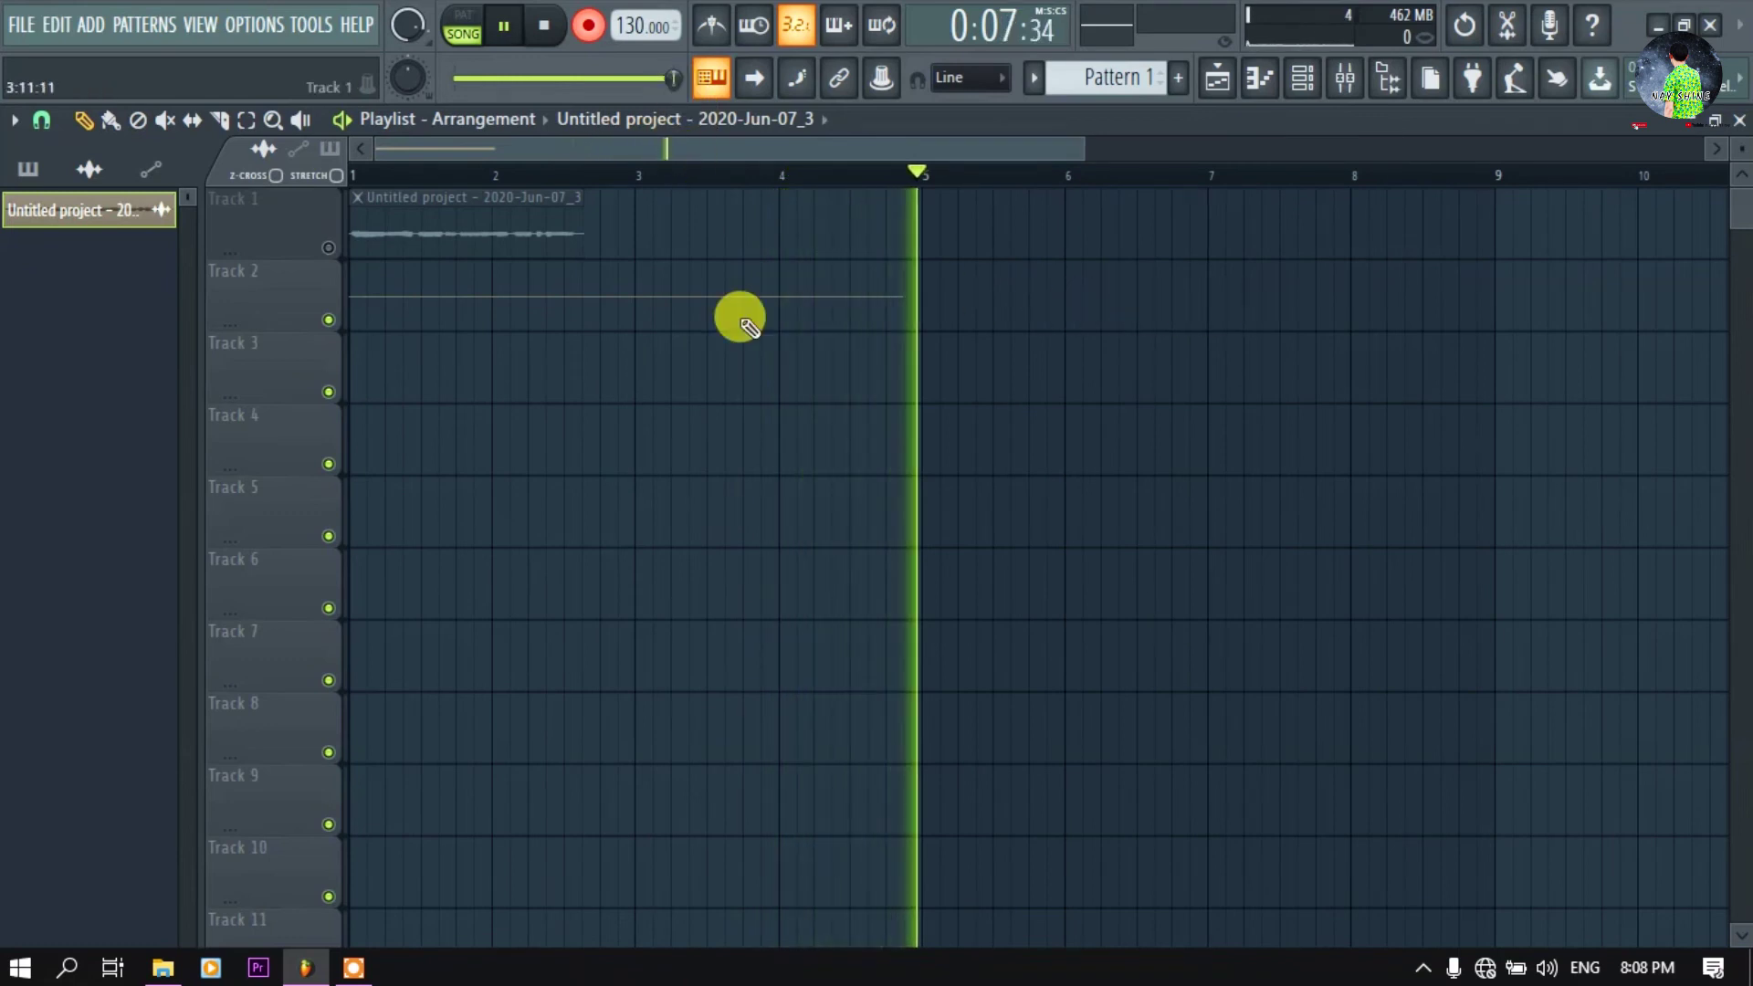
click(552, 28)
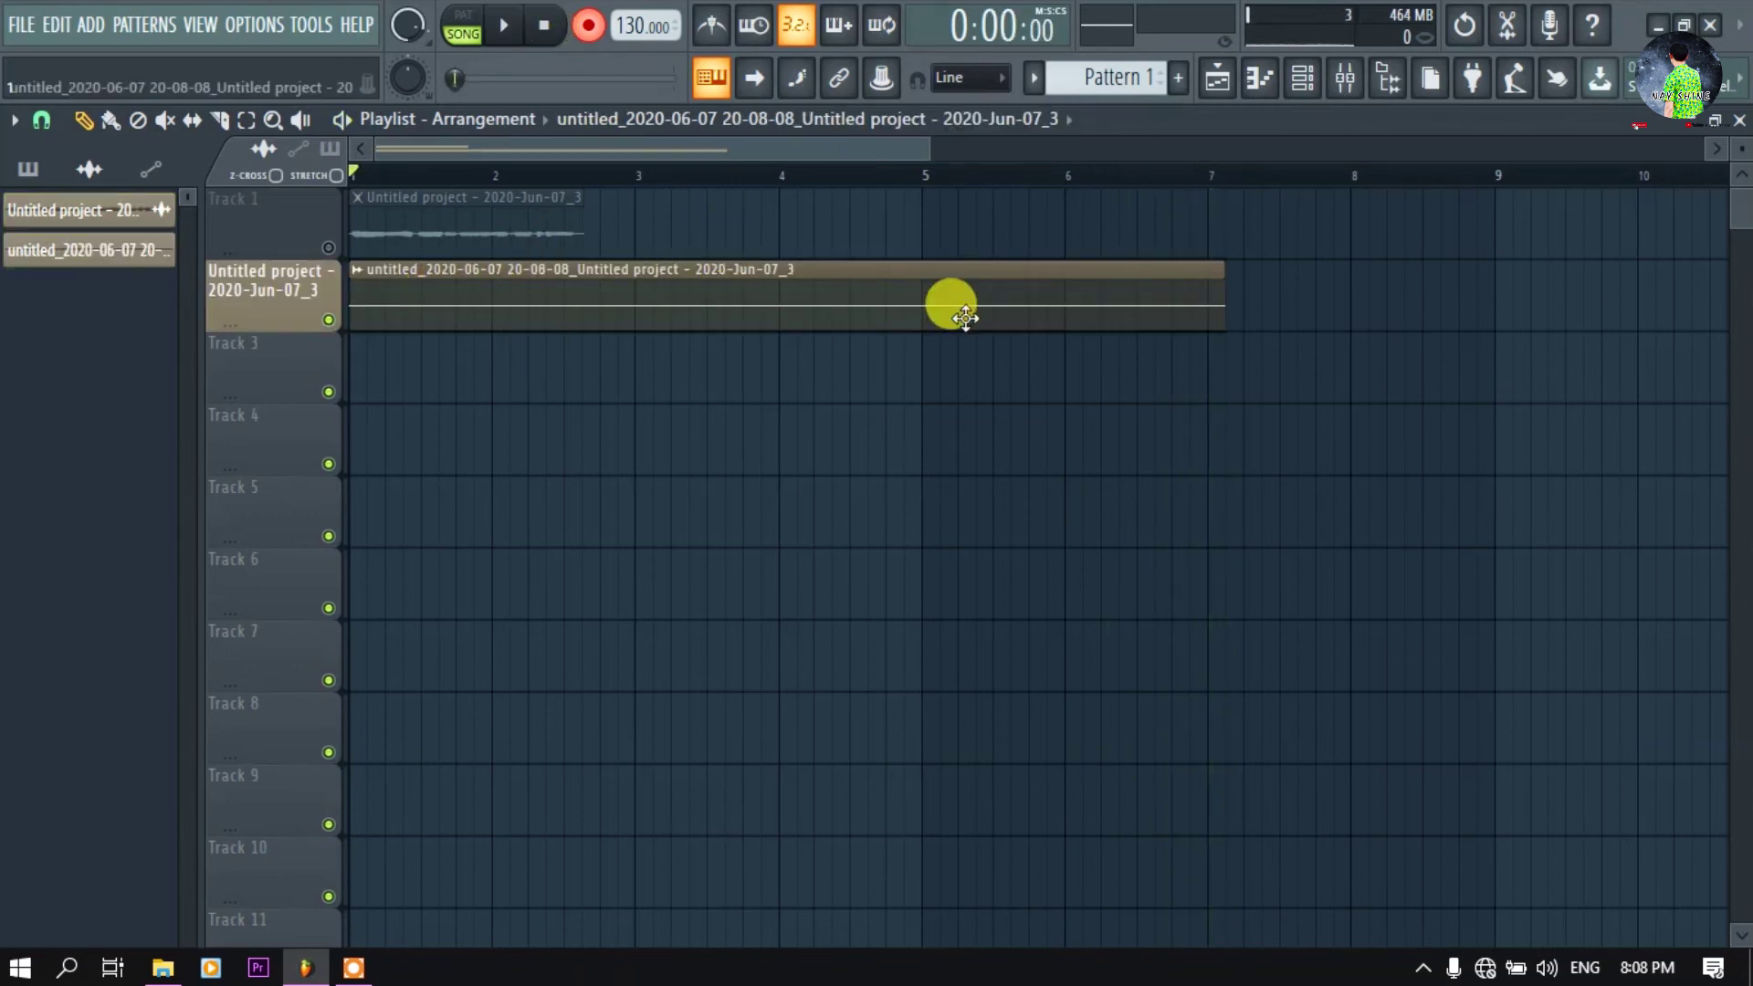
Examine the armed Insert 6 track and the REC master track's input source in the mixer
click(1345, 77)
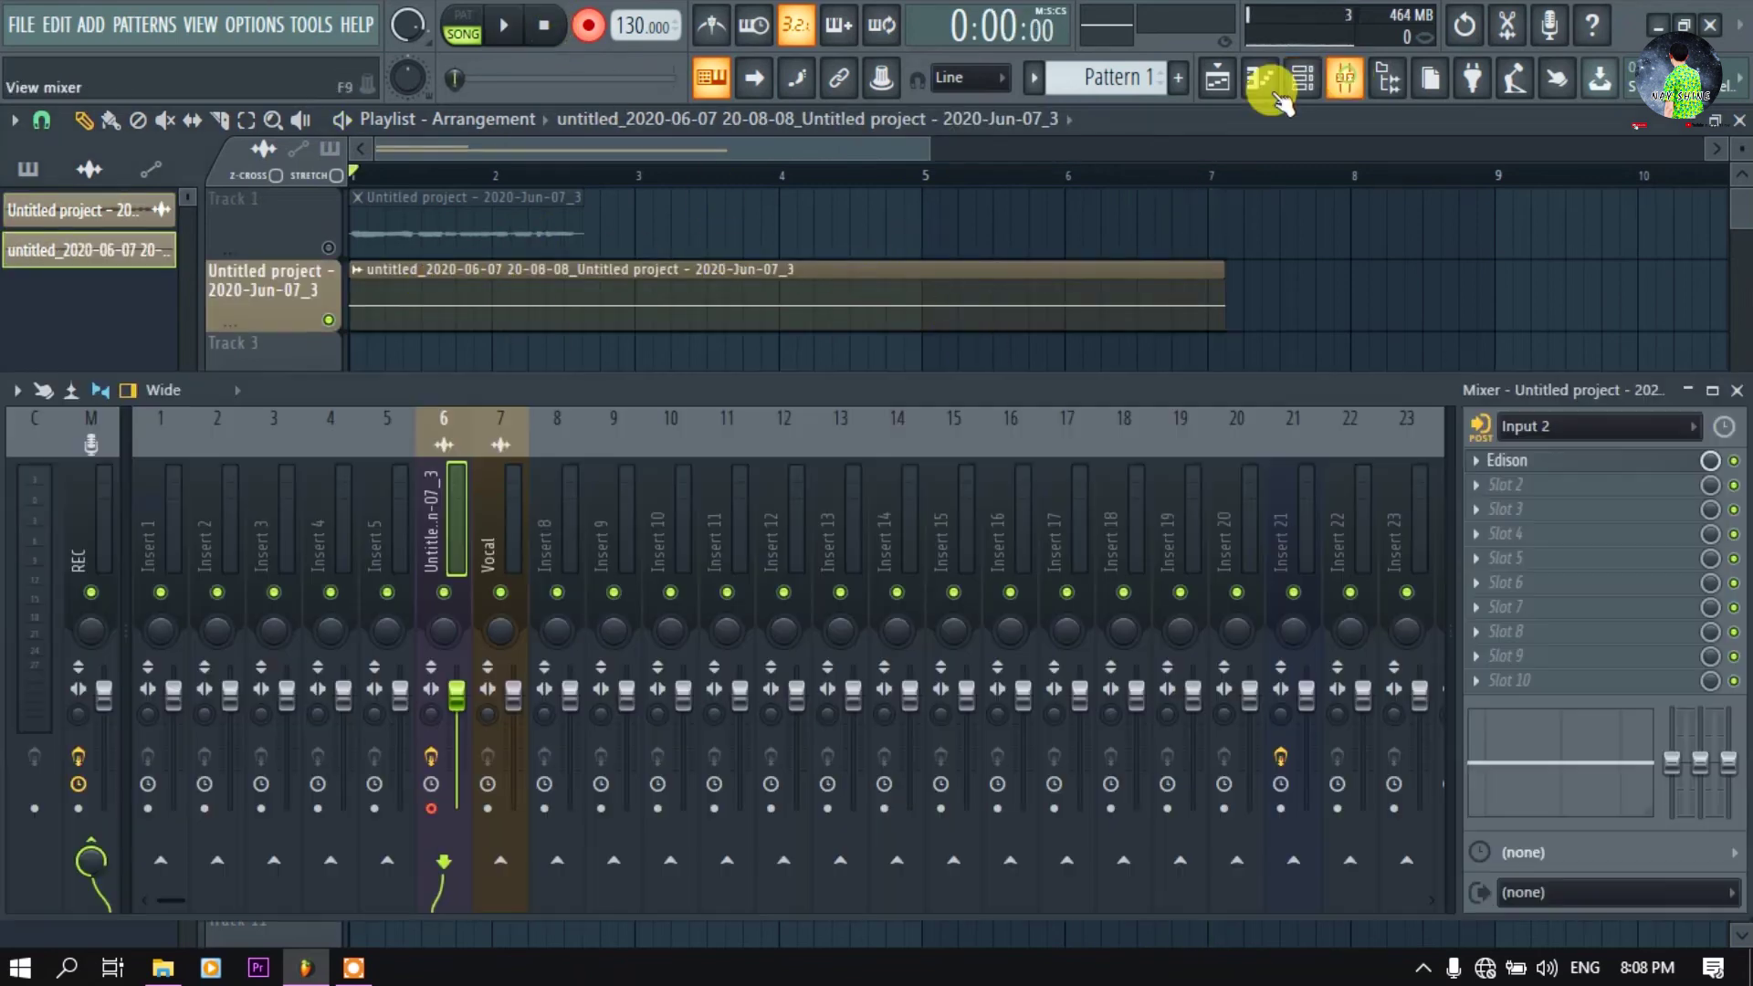
click(91, 517)
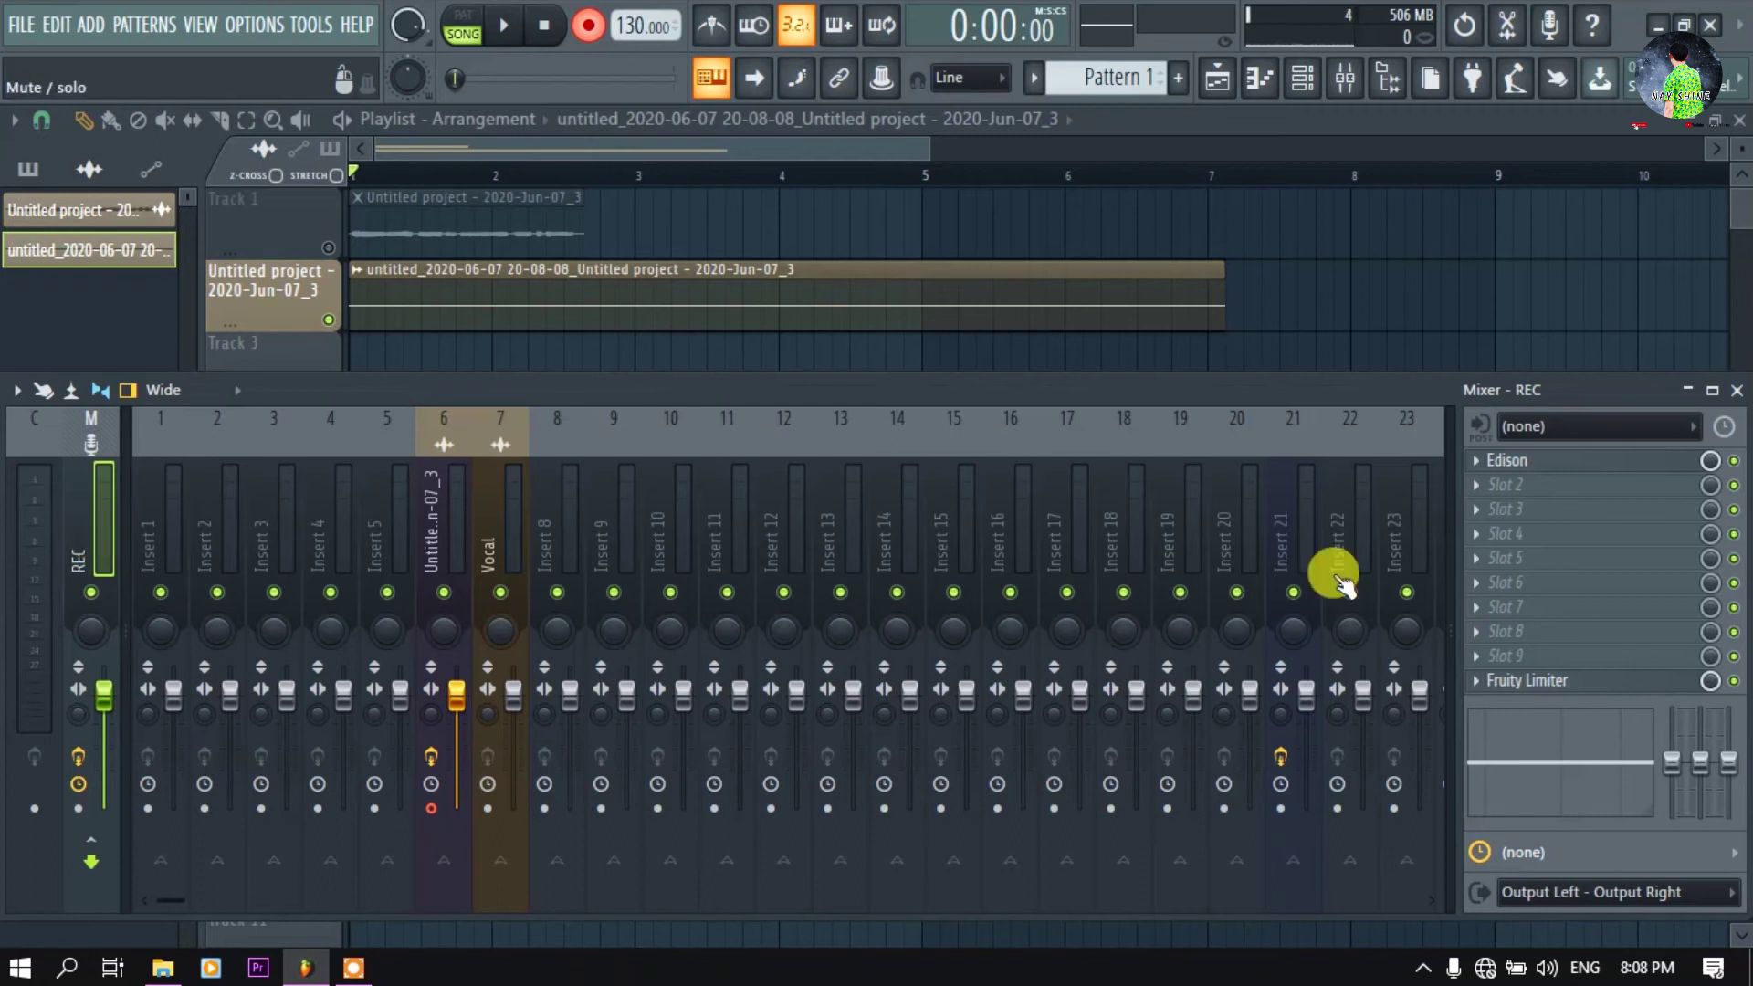
click(1563, 429)
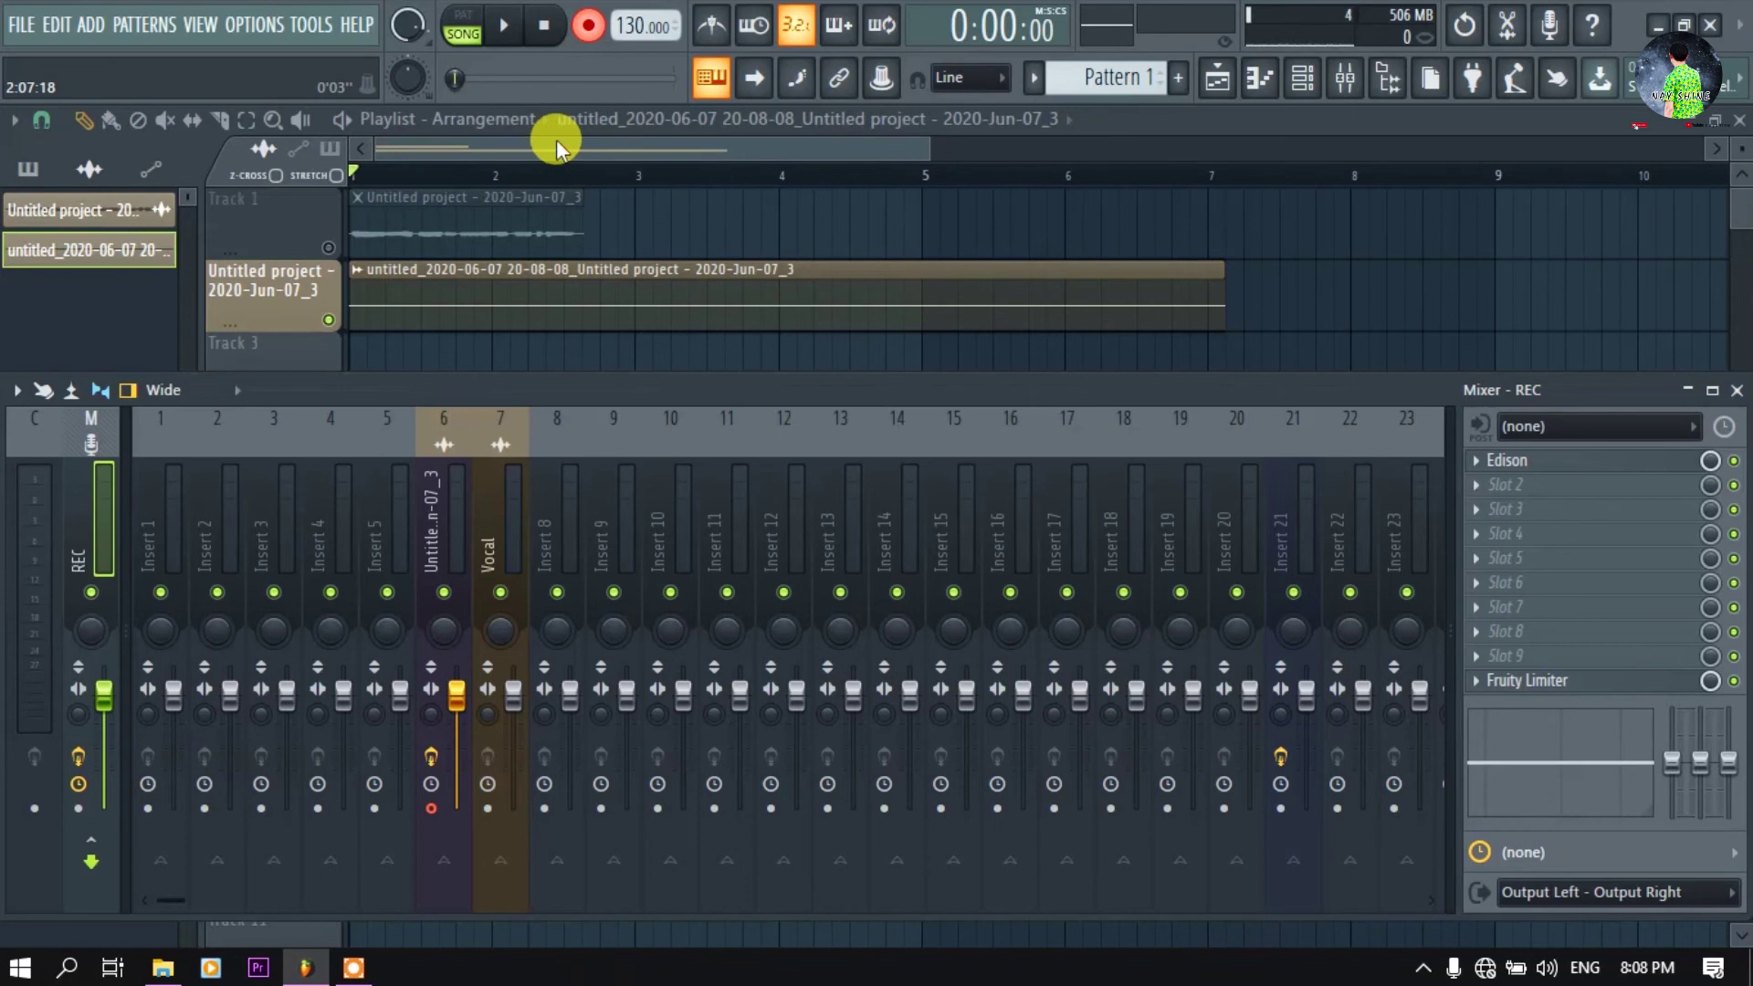
key(F9)
Move the muted vocal clip from Track 1 down to Track 3 and delete it from the playlist
scroll(430, 176, up, 2)
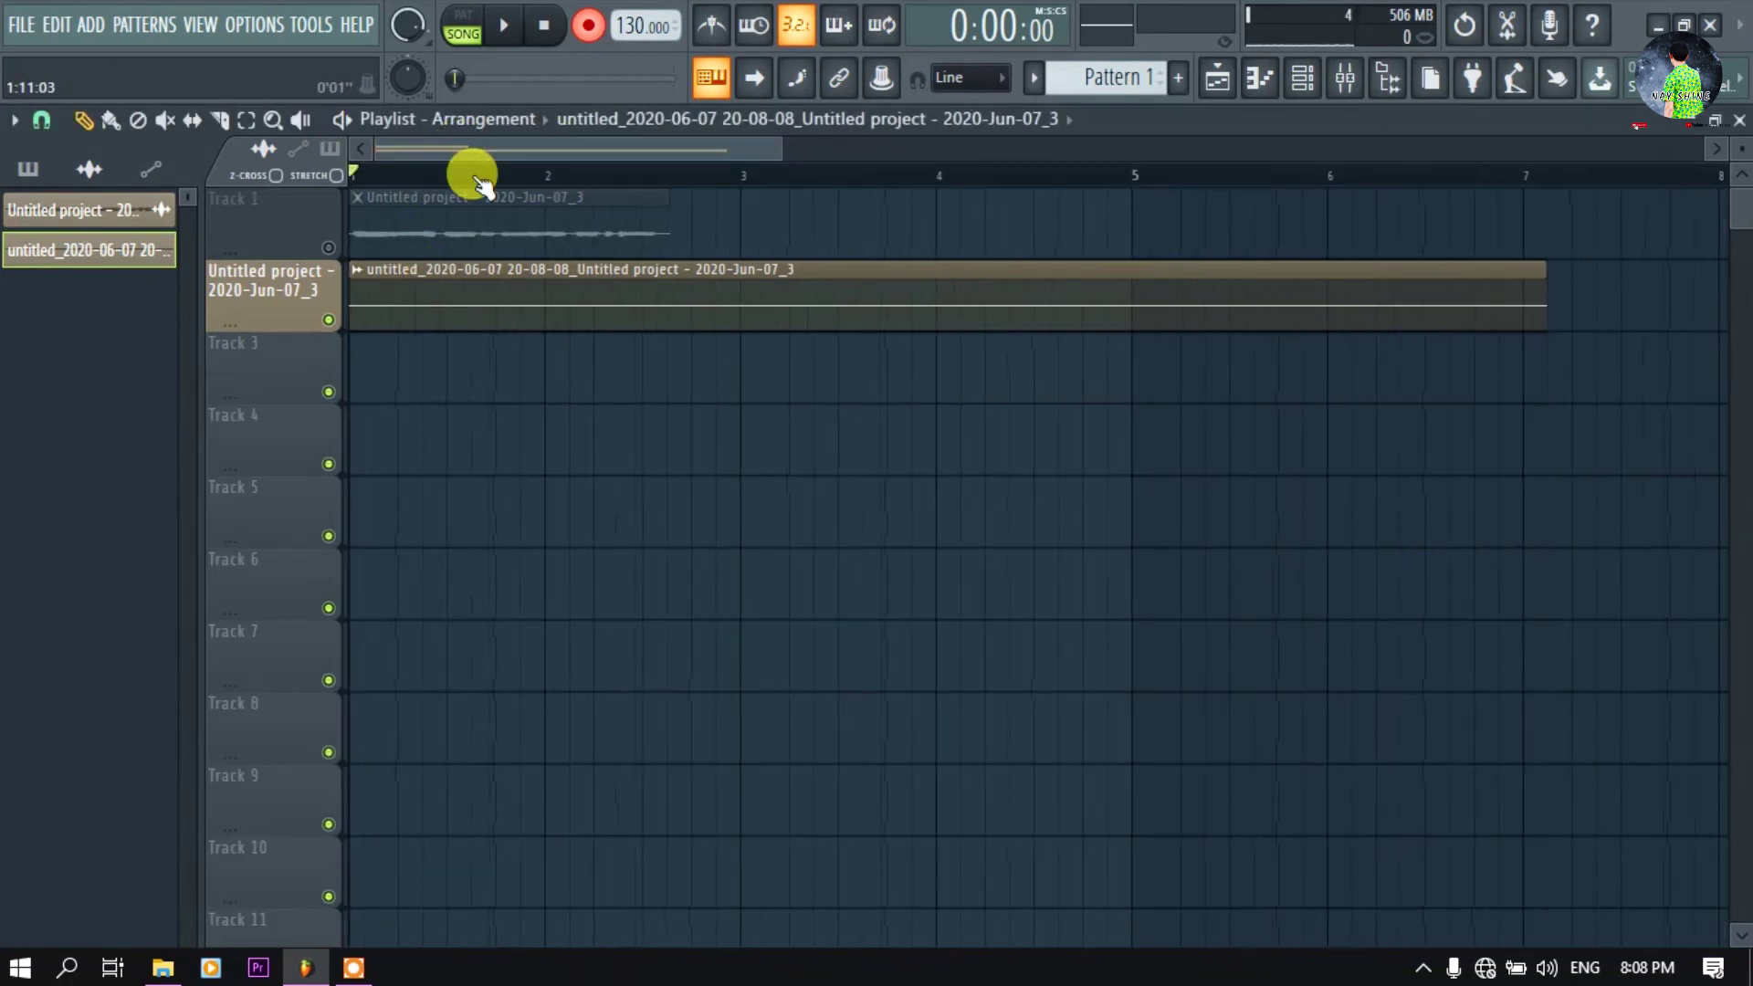
scroll(469, 171, down, 3)
scroll(728, 178, down, 1)
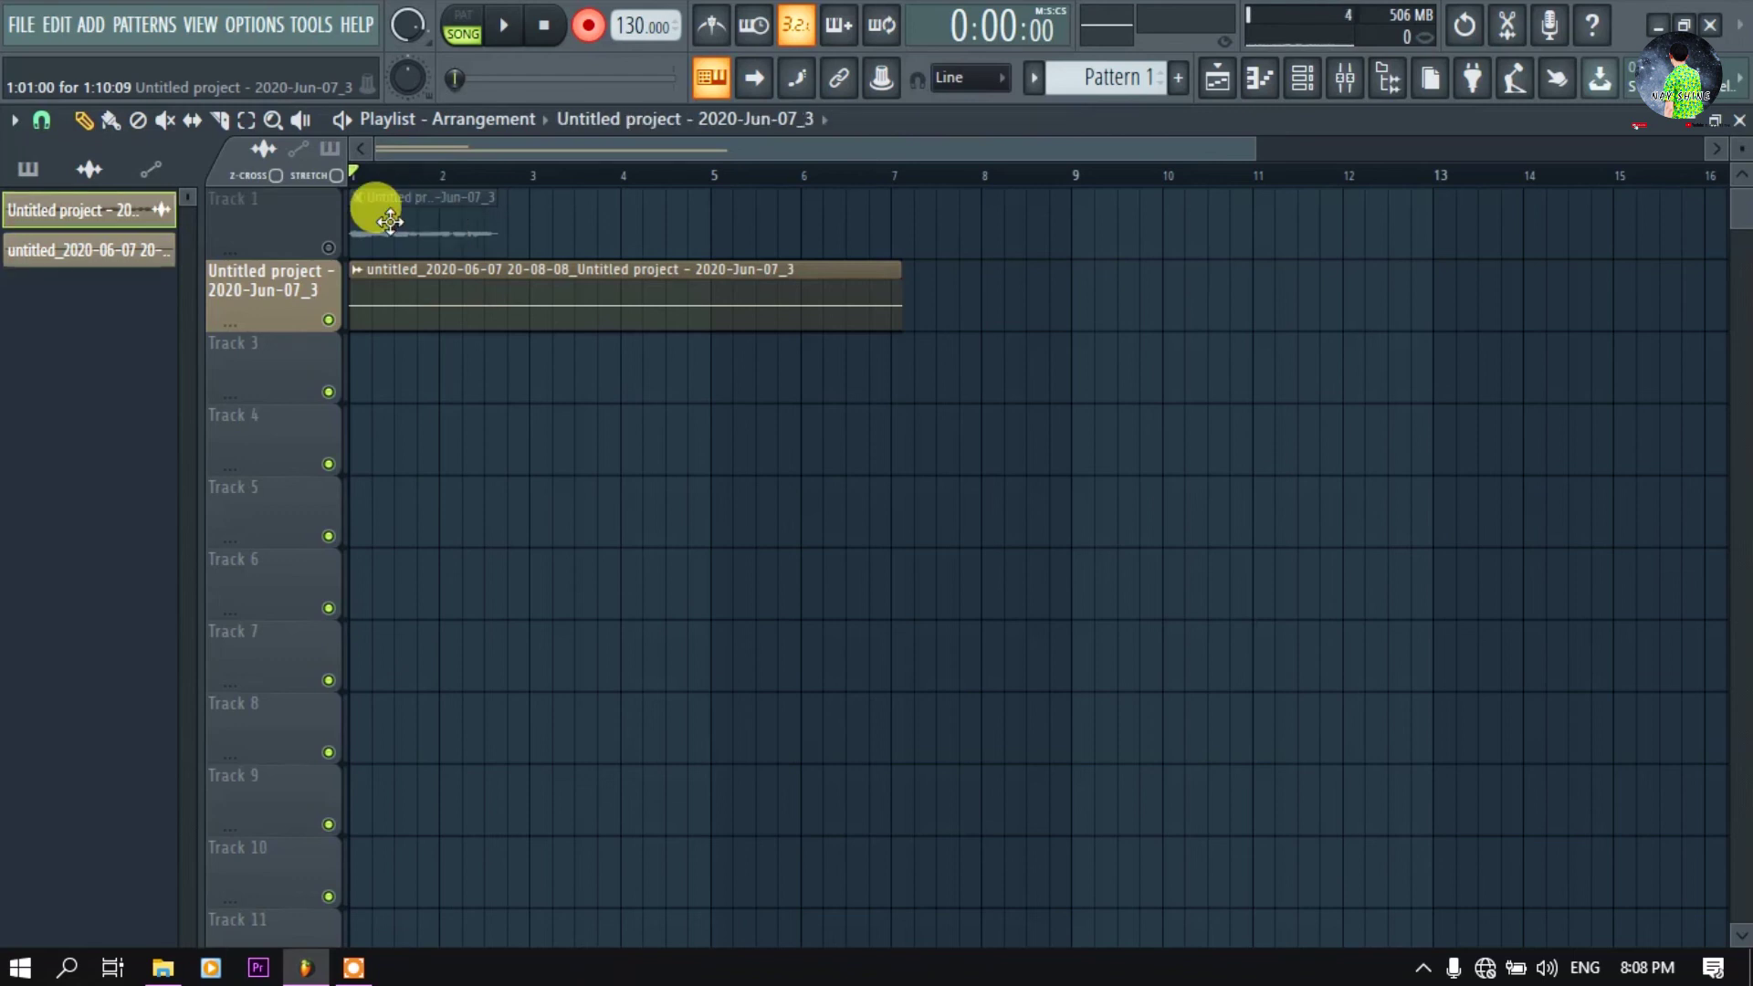
drag(399, 220, 790, 354)
scroll(616, 169, up, 3)
right_click(791, 354)
drag(685, 177, 418, 165)
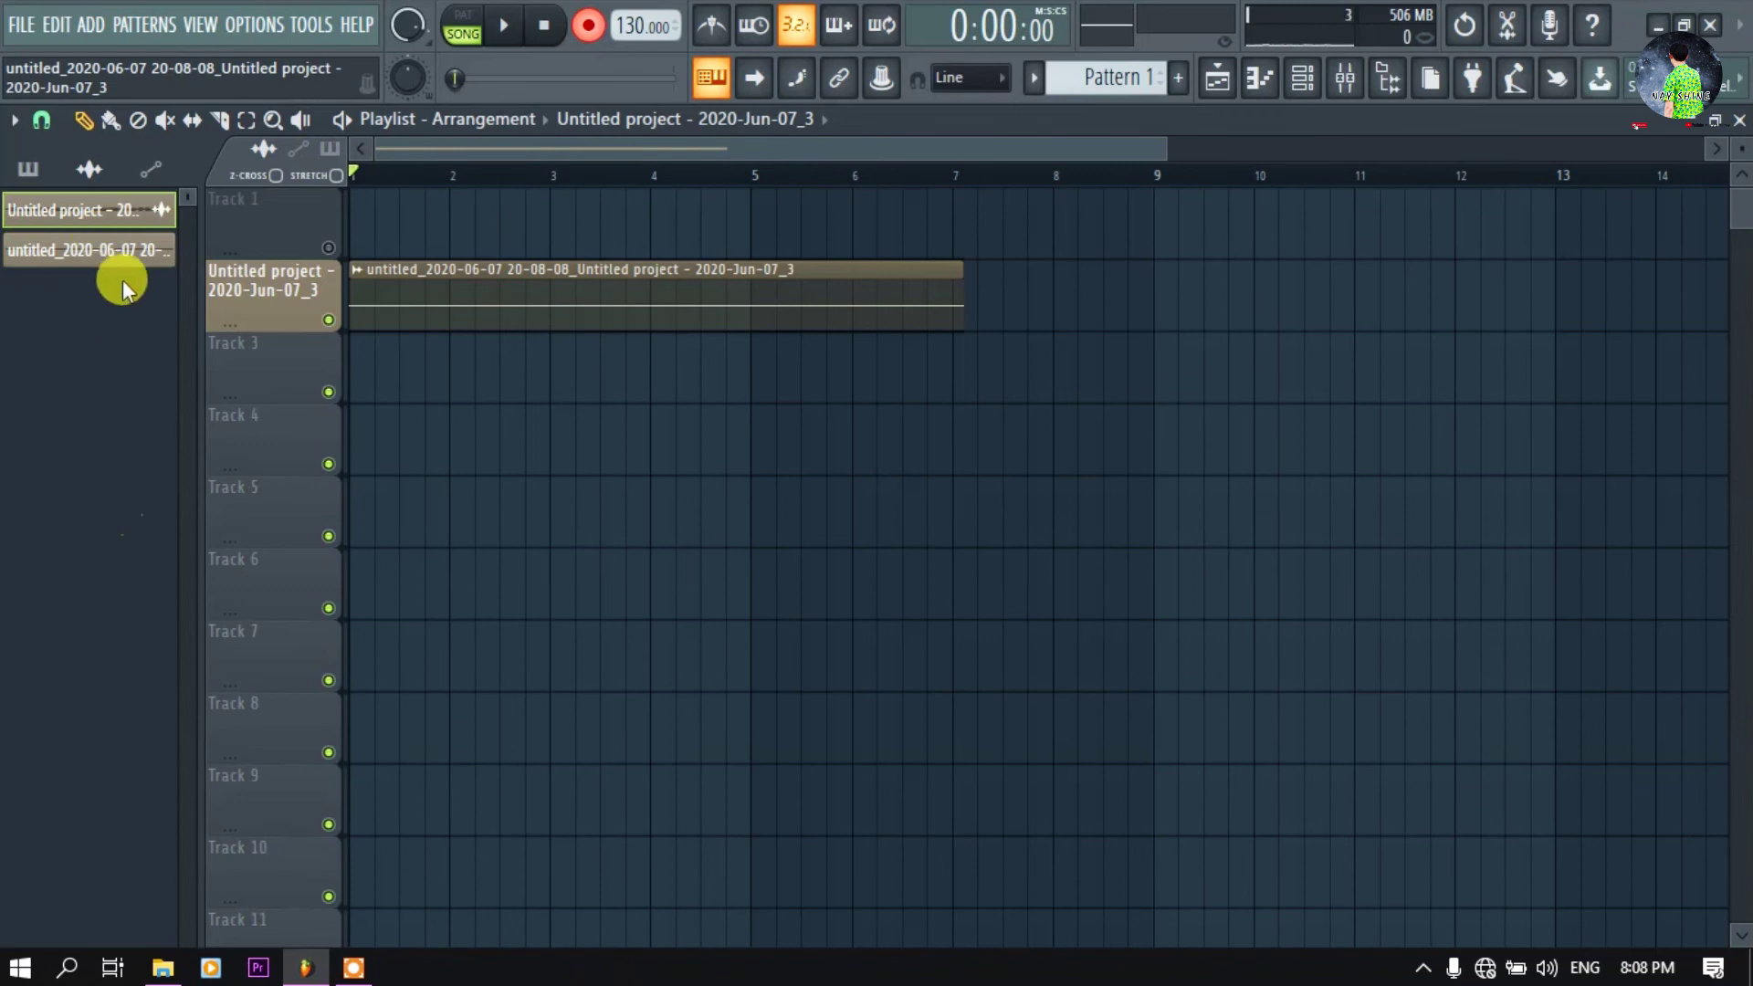
Review the audio clip channels in the channel rack and Insert 6's Edison in the mixer, and return to the playlist
click(1301, 80)
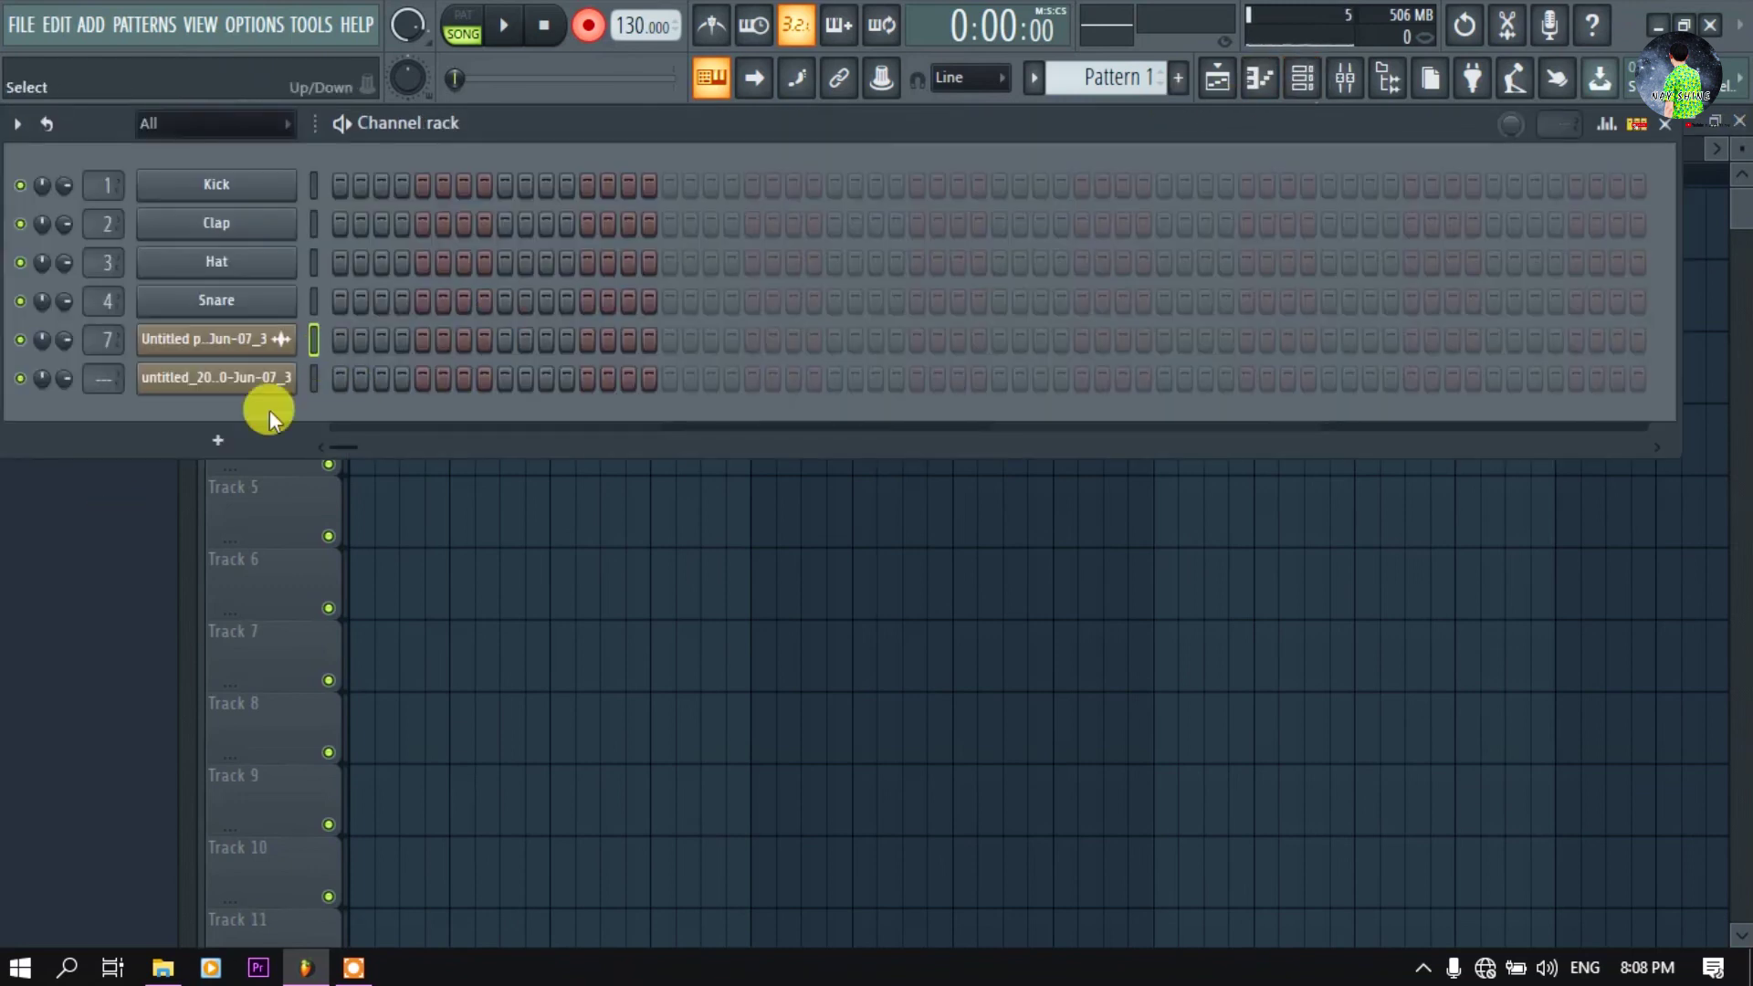
click(1298, 78)
click(1298, 79)
click(1344, 80)
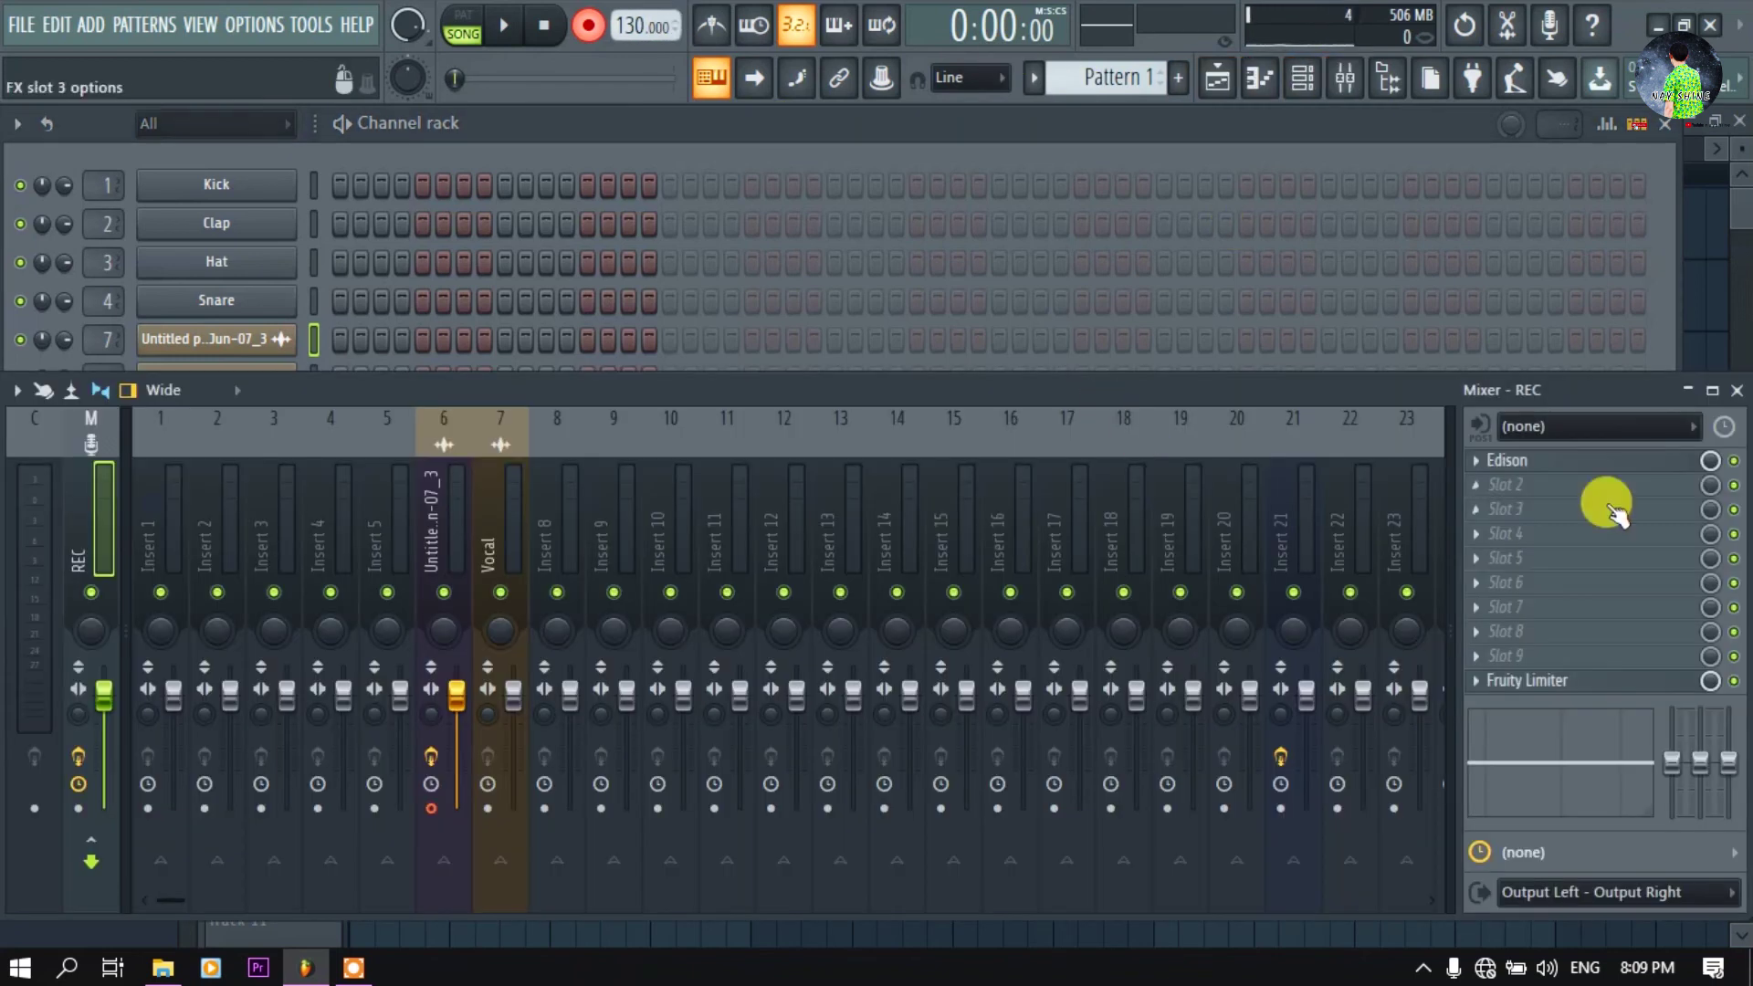
click(443, 498)
click(1591, 470)
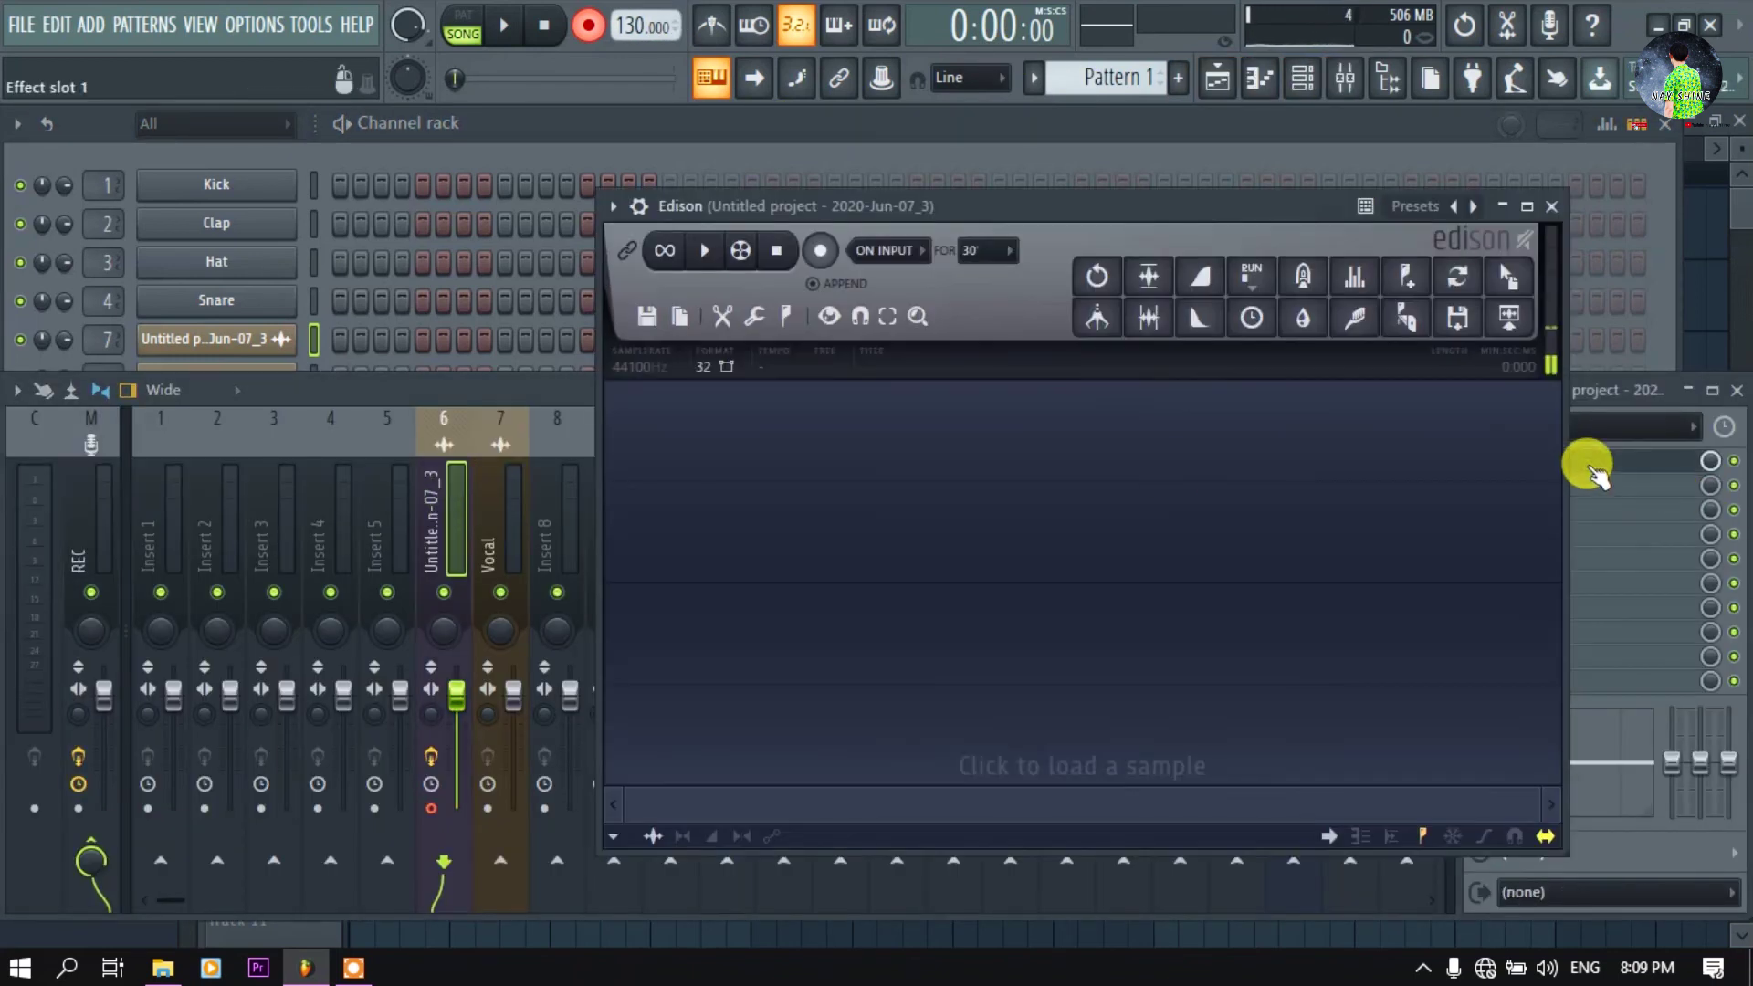
click(1568, 205)
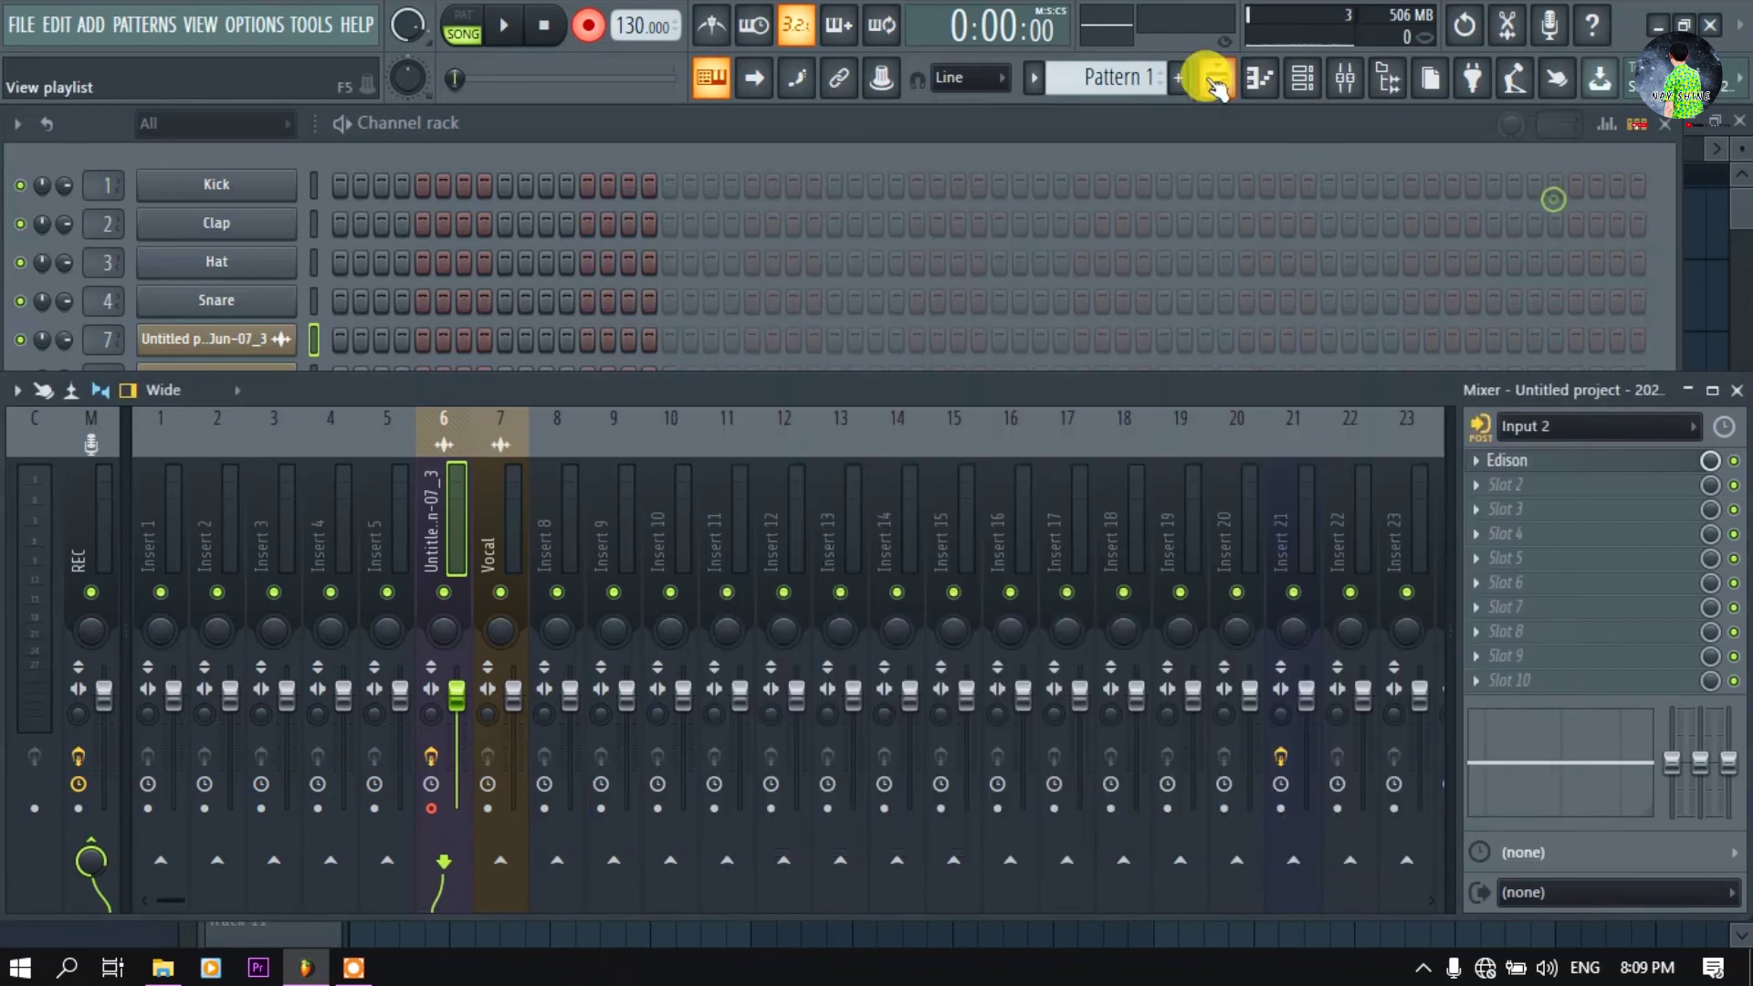
click(1217, 79)
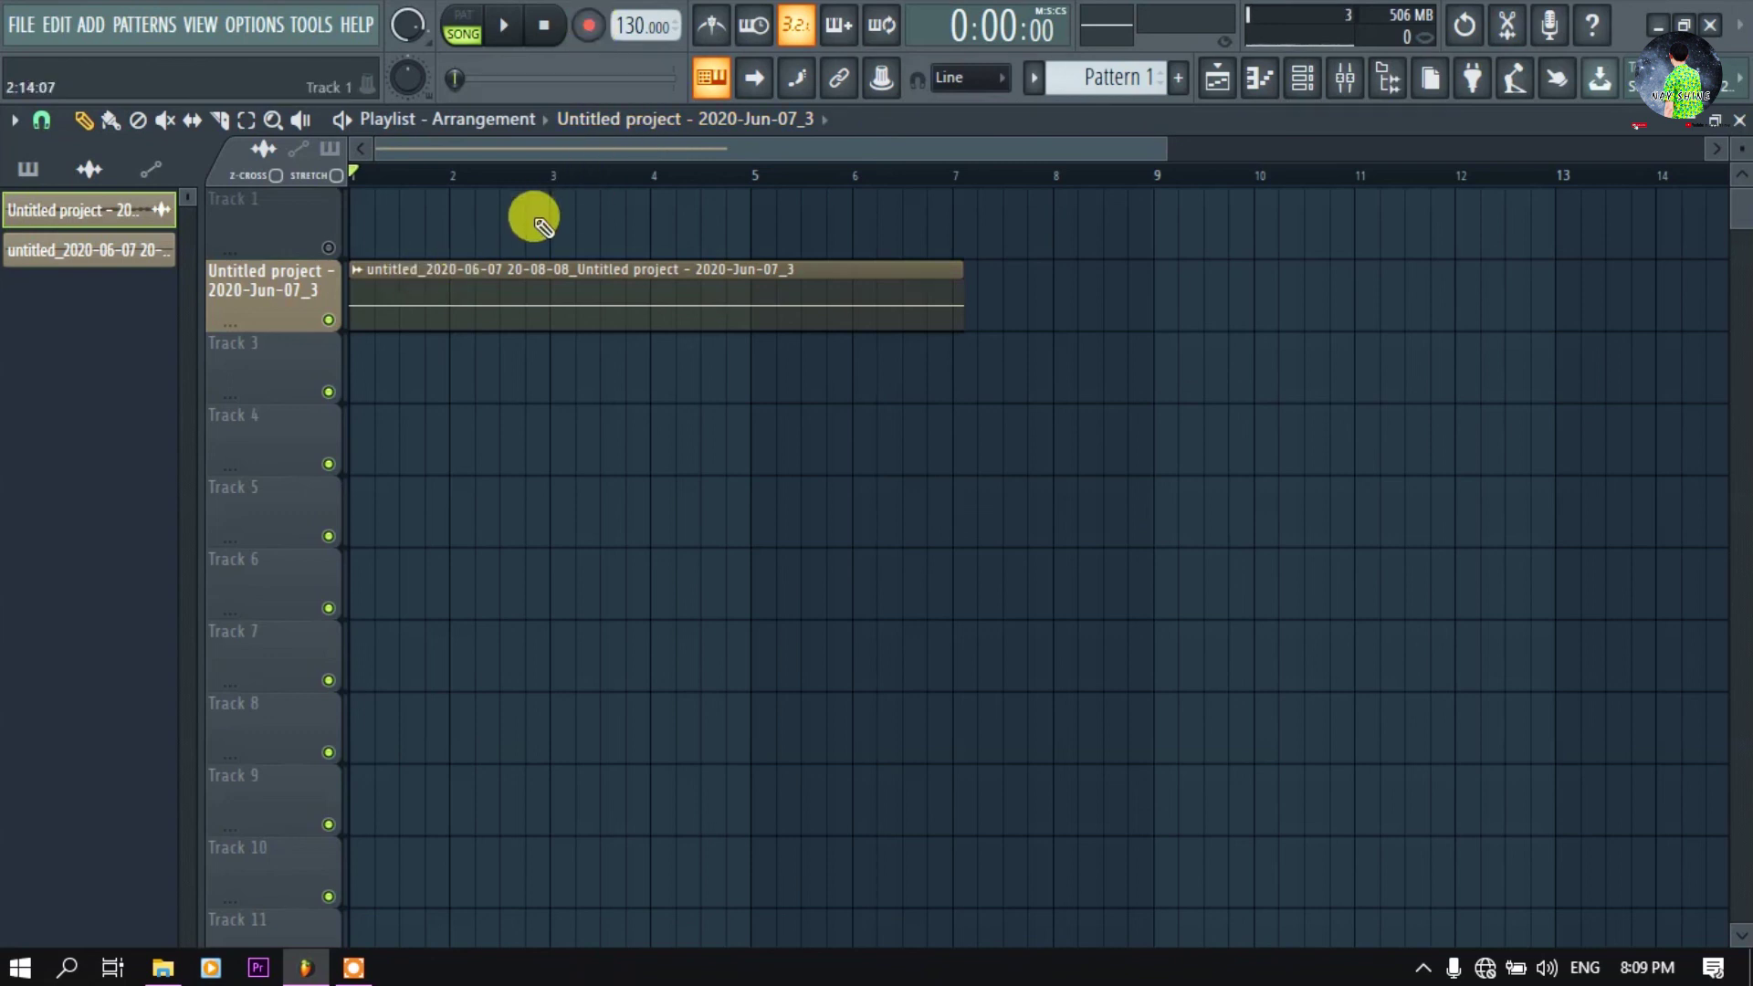
Add an FL Keys instrument channel to the channel rack
scroll(520, 160, down, 3)
click(1349, 80)
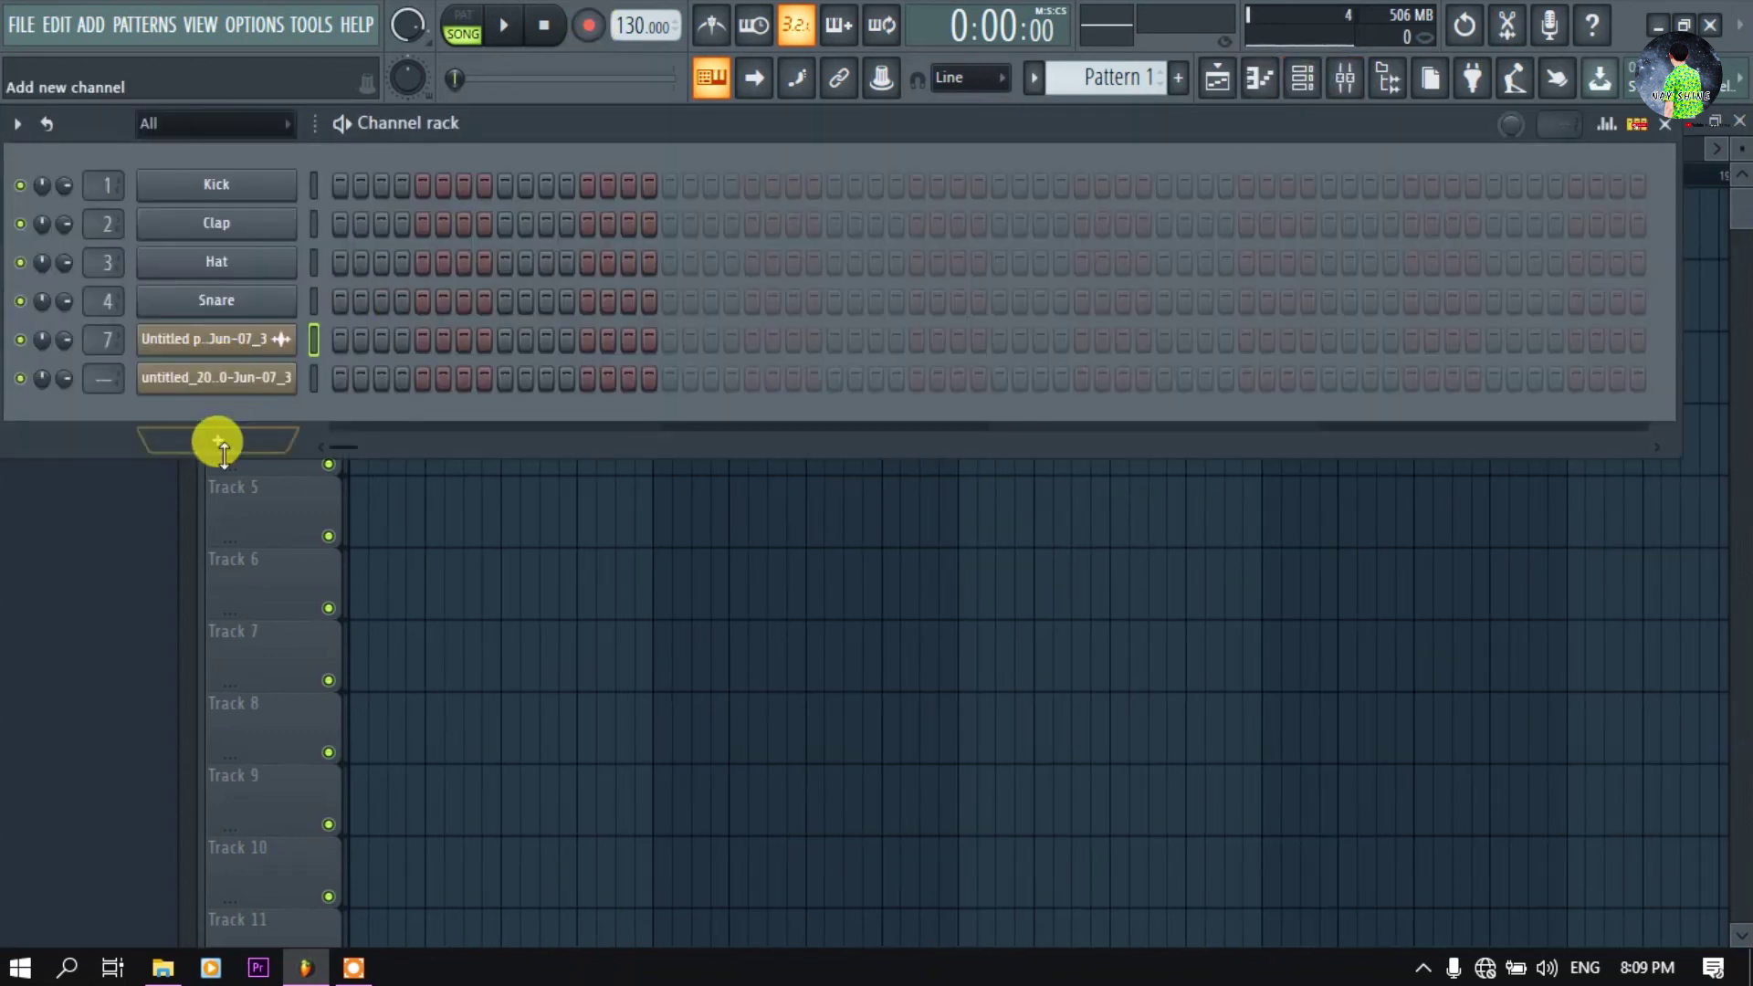
click(219, 441)
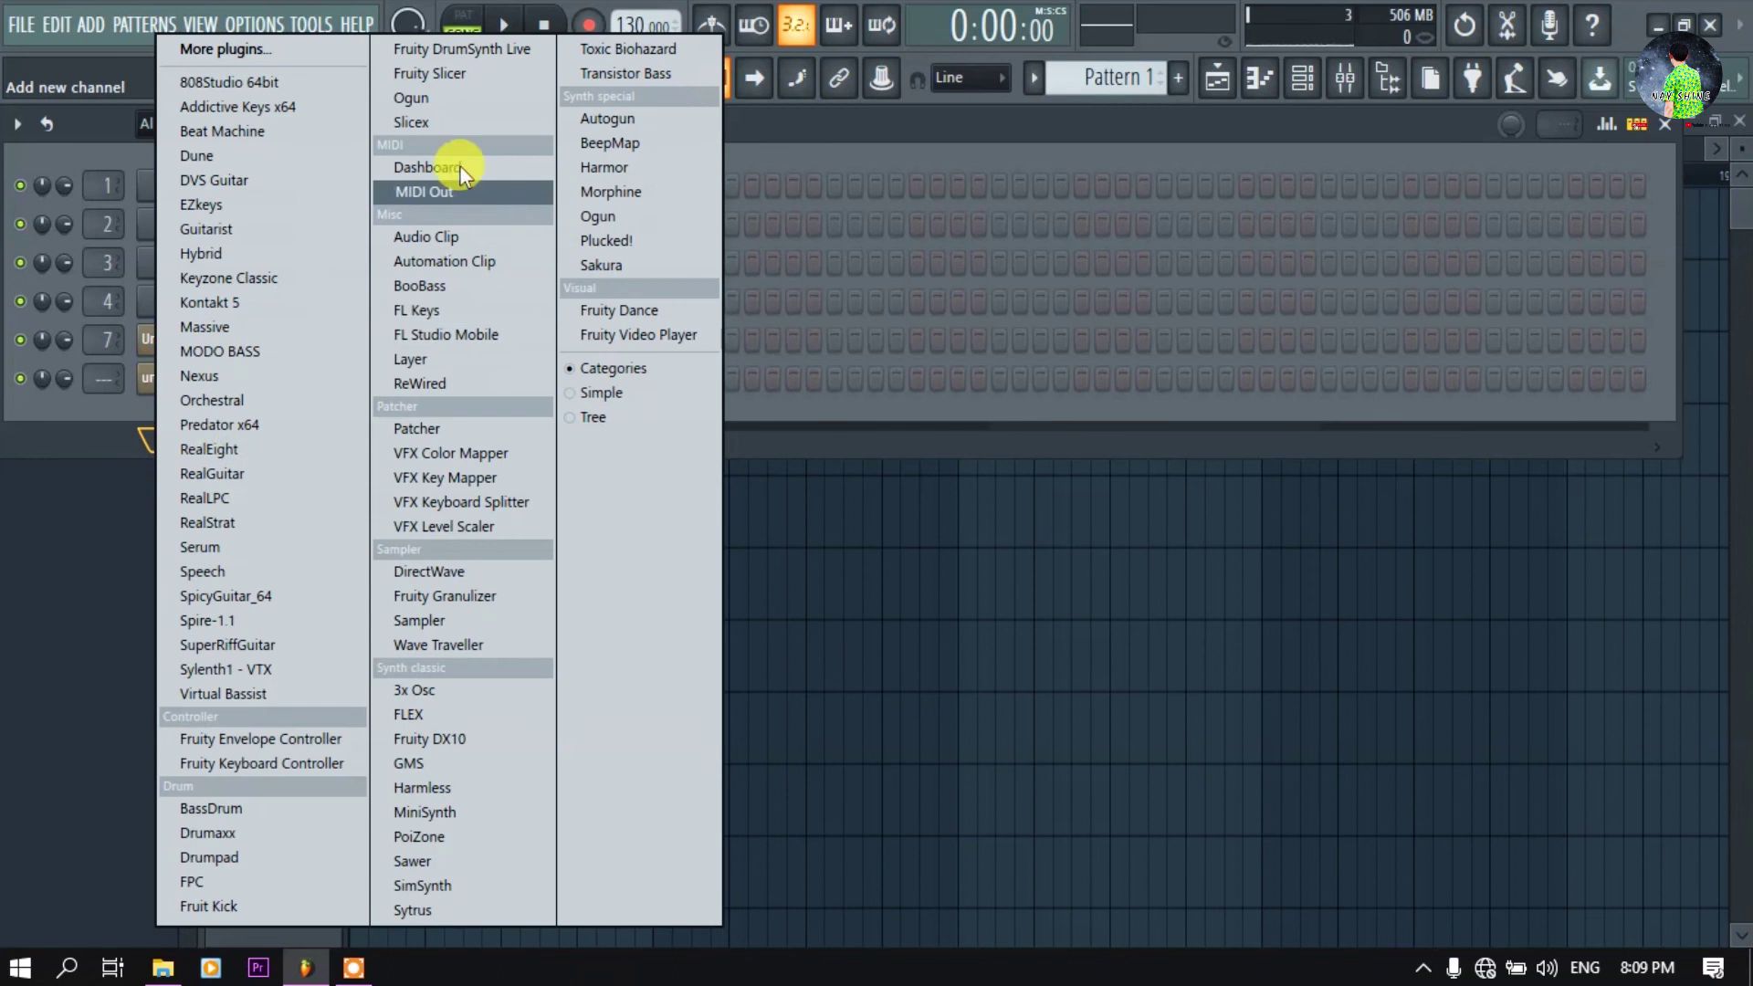
click(441, 312)
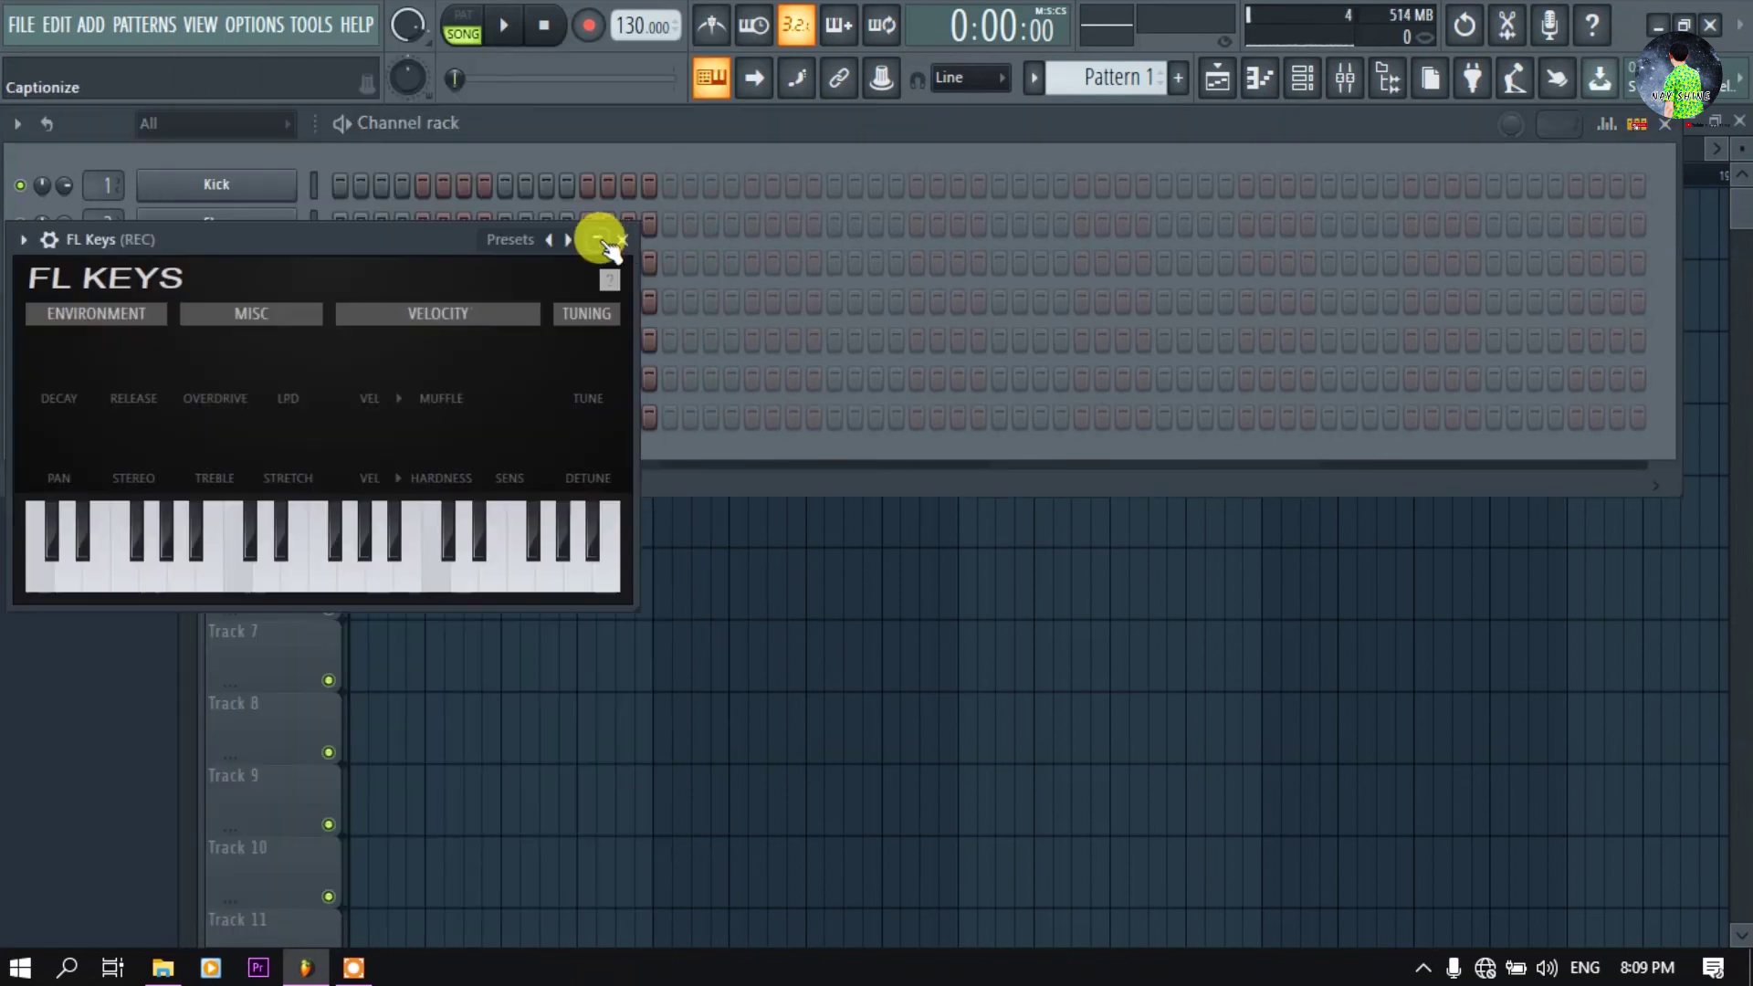
Close the FL Keys window and record five of its notes into Pattern 1 using the Notes and automation recording mode
drag(606, 235, 703, 493)
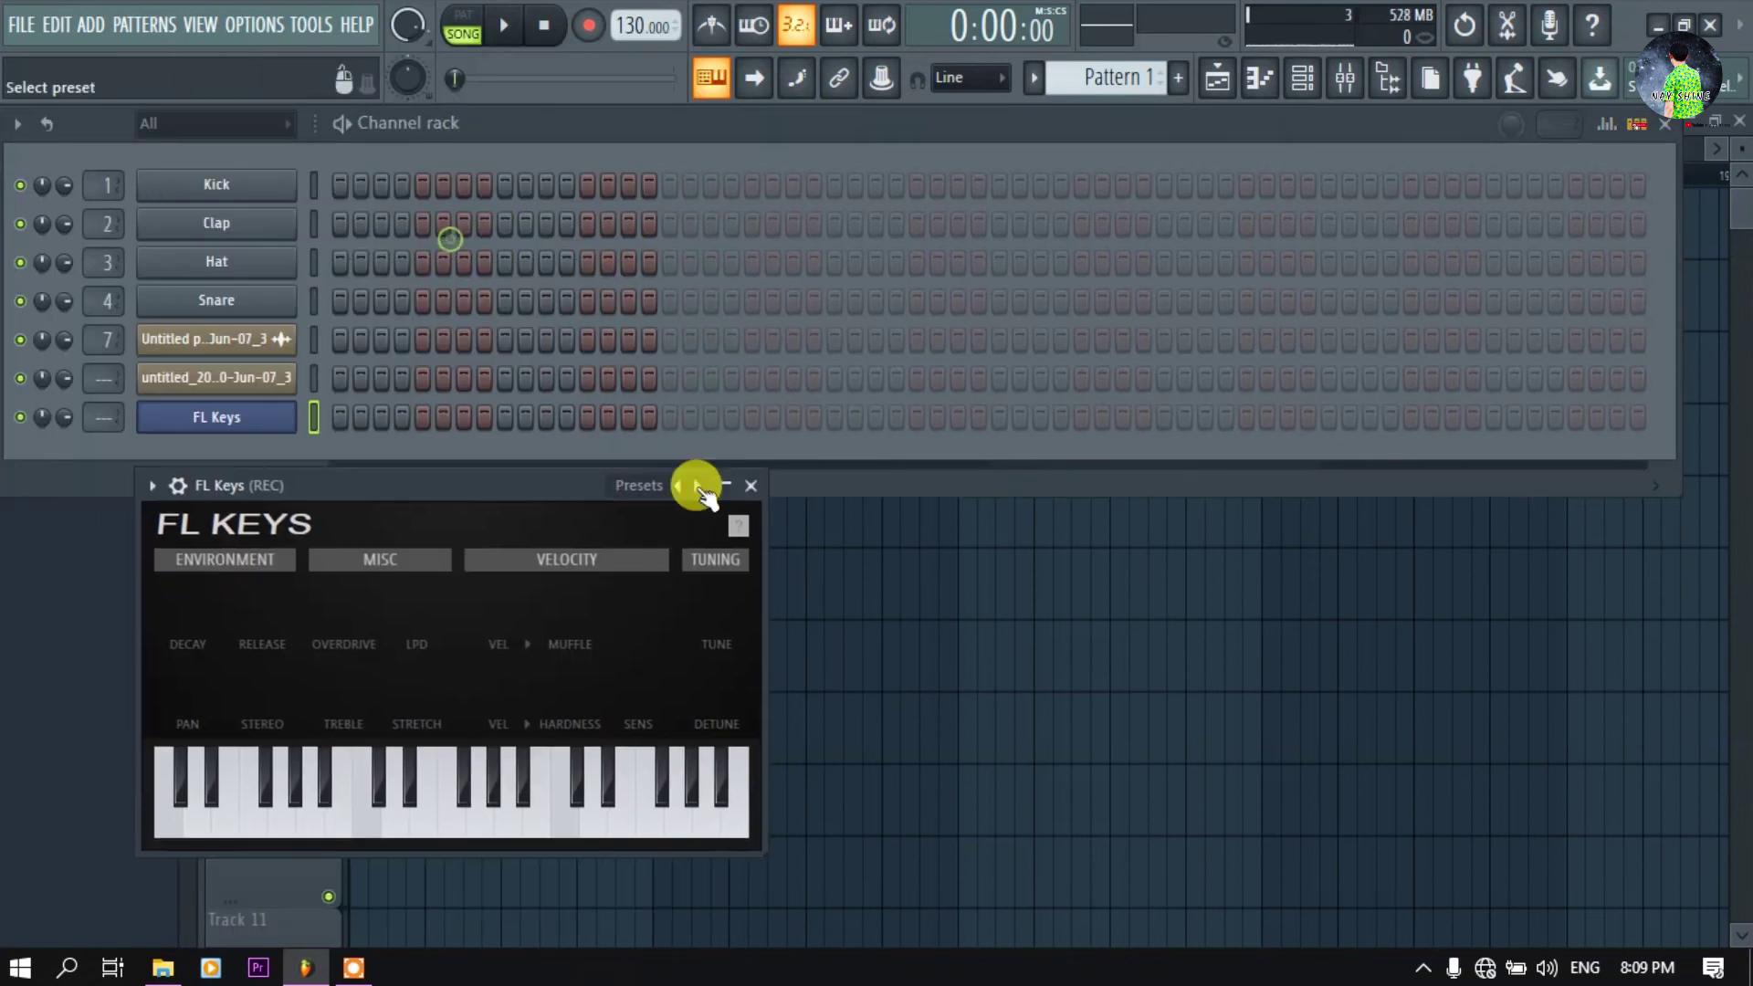
click(752, 483)
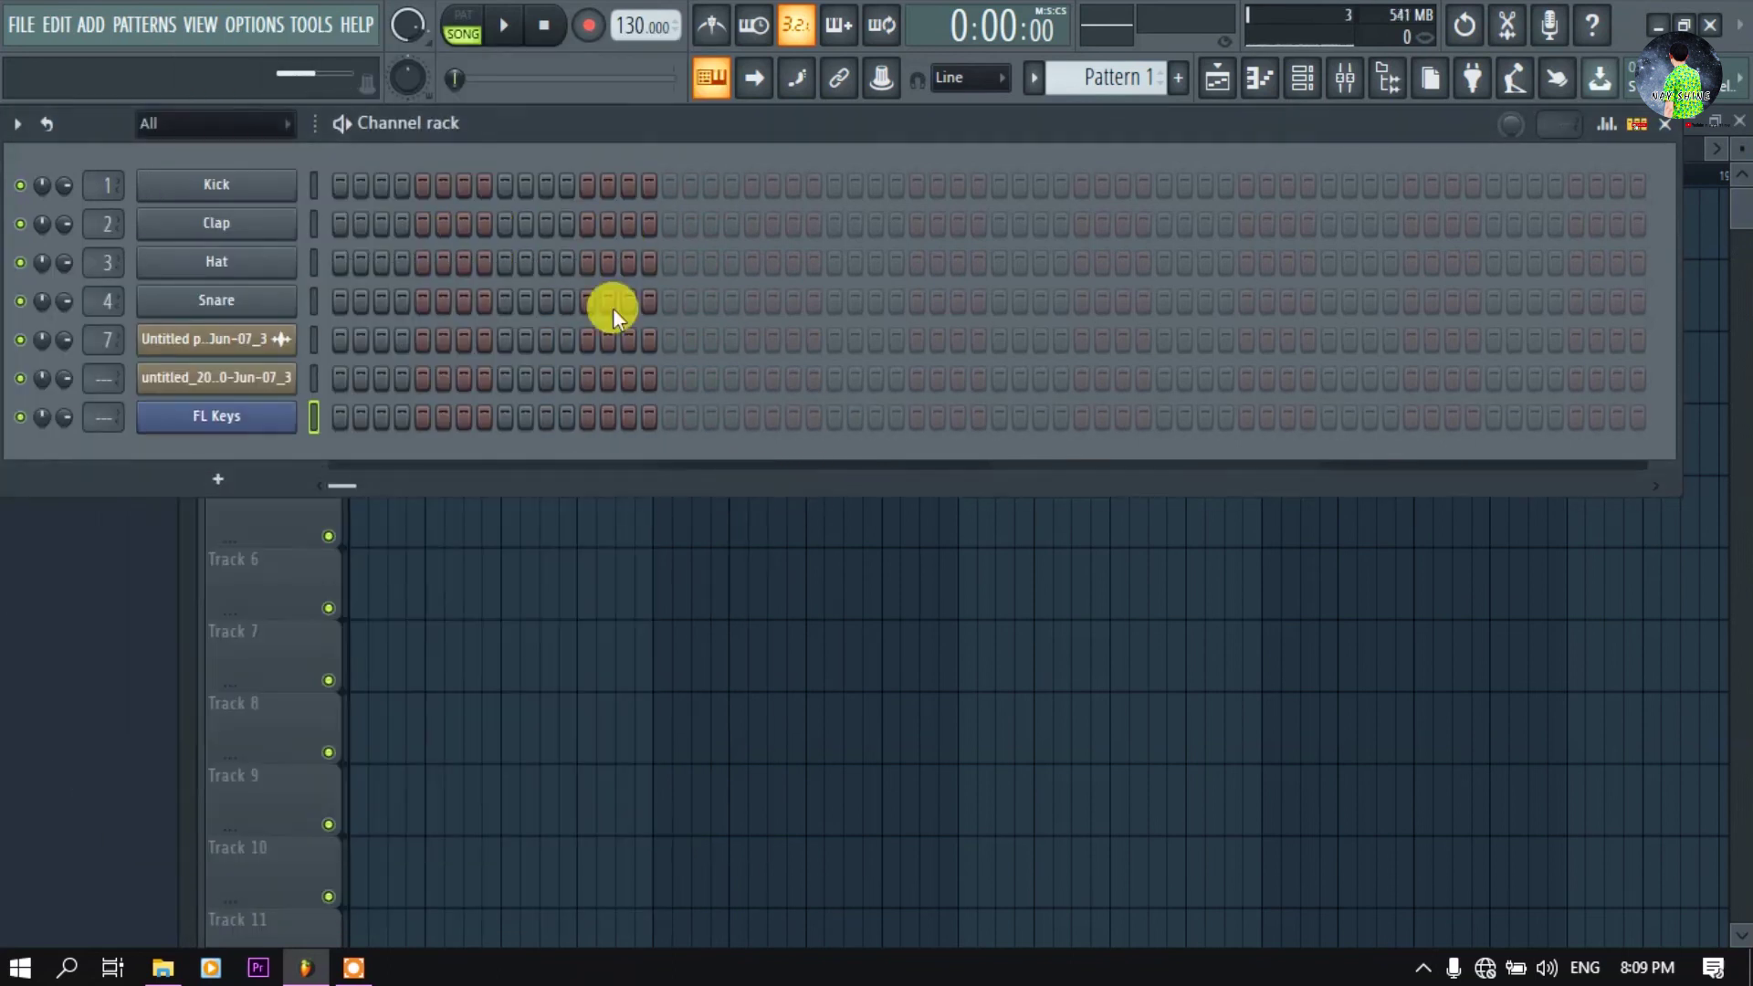
click(590, 27)
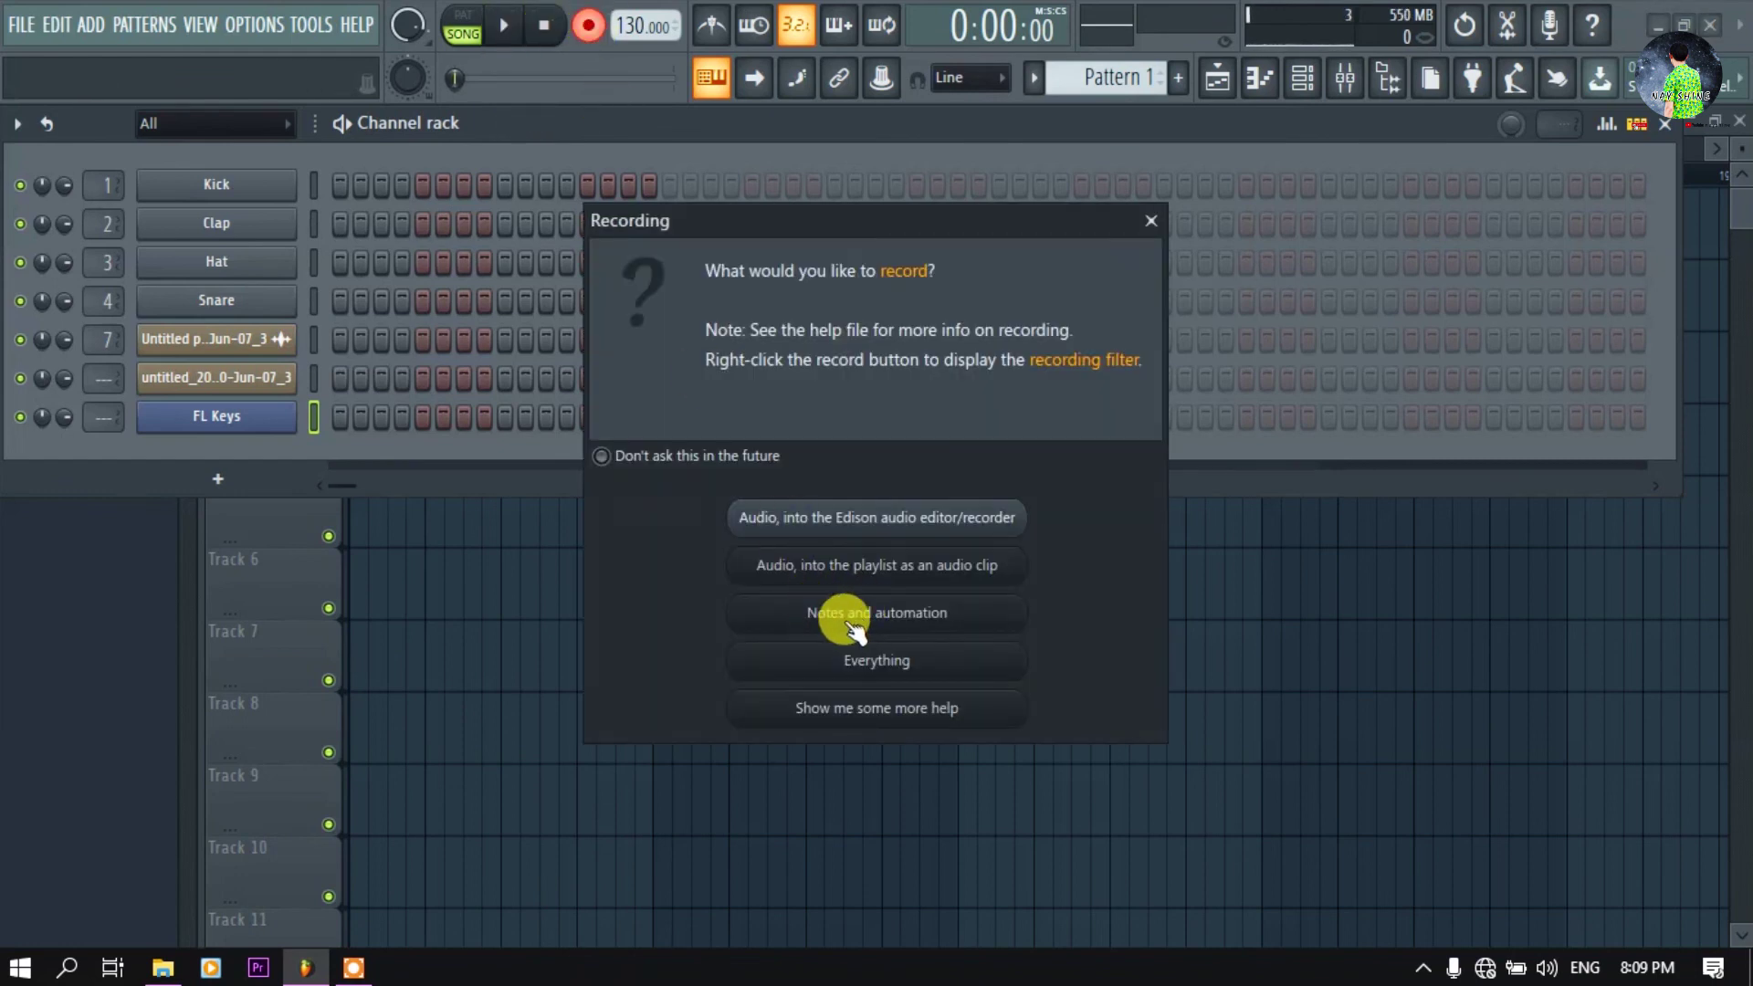
click(906, 617)
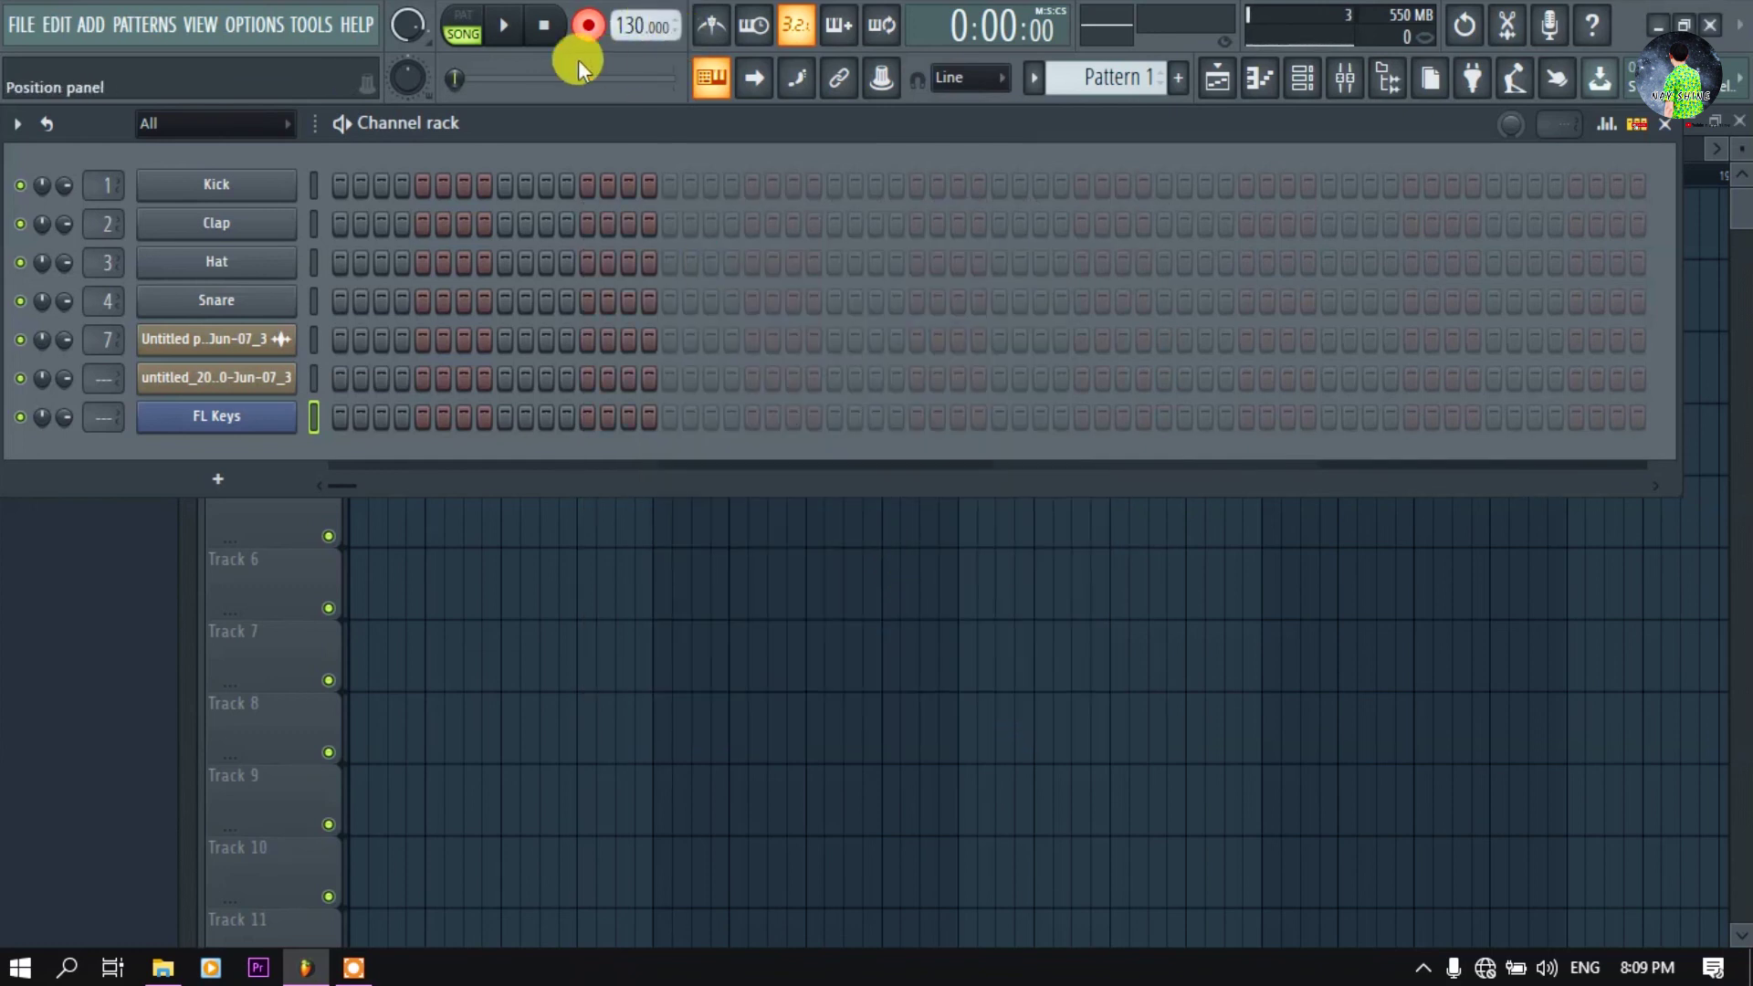
click(509, 28)
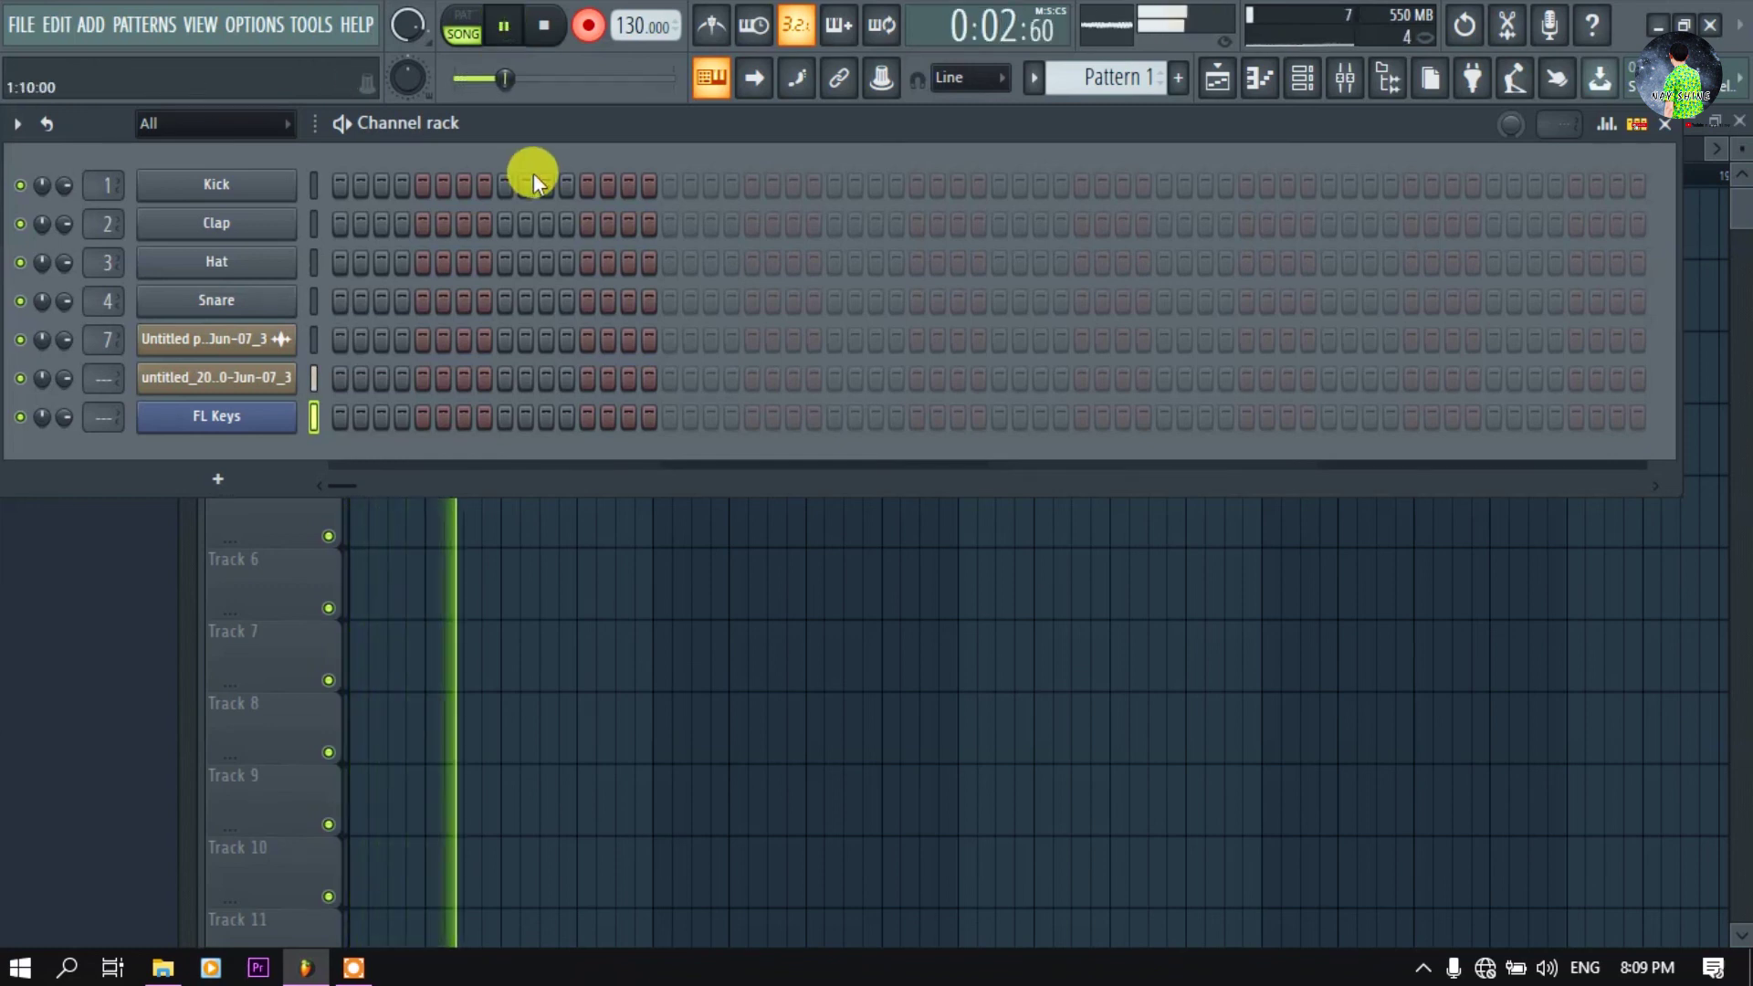
key(space)
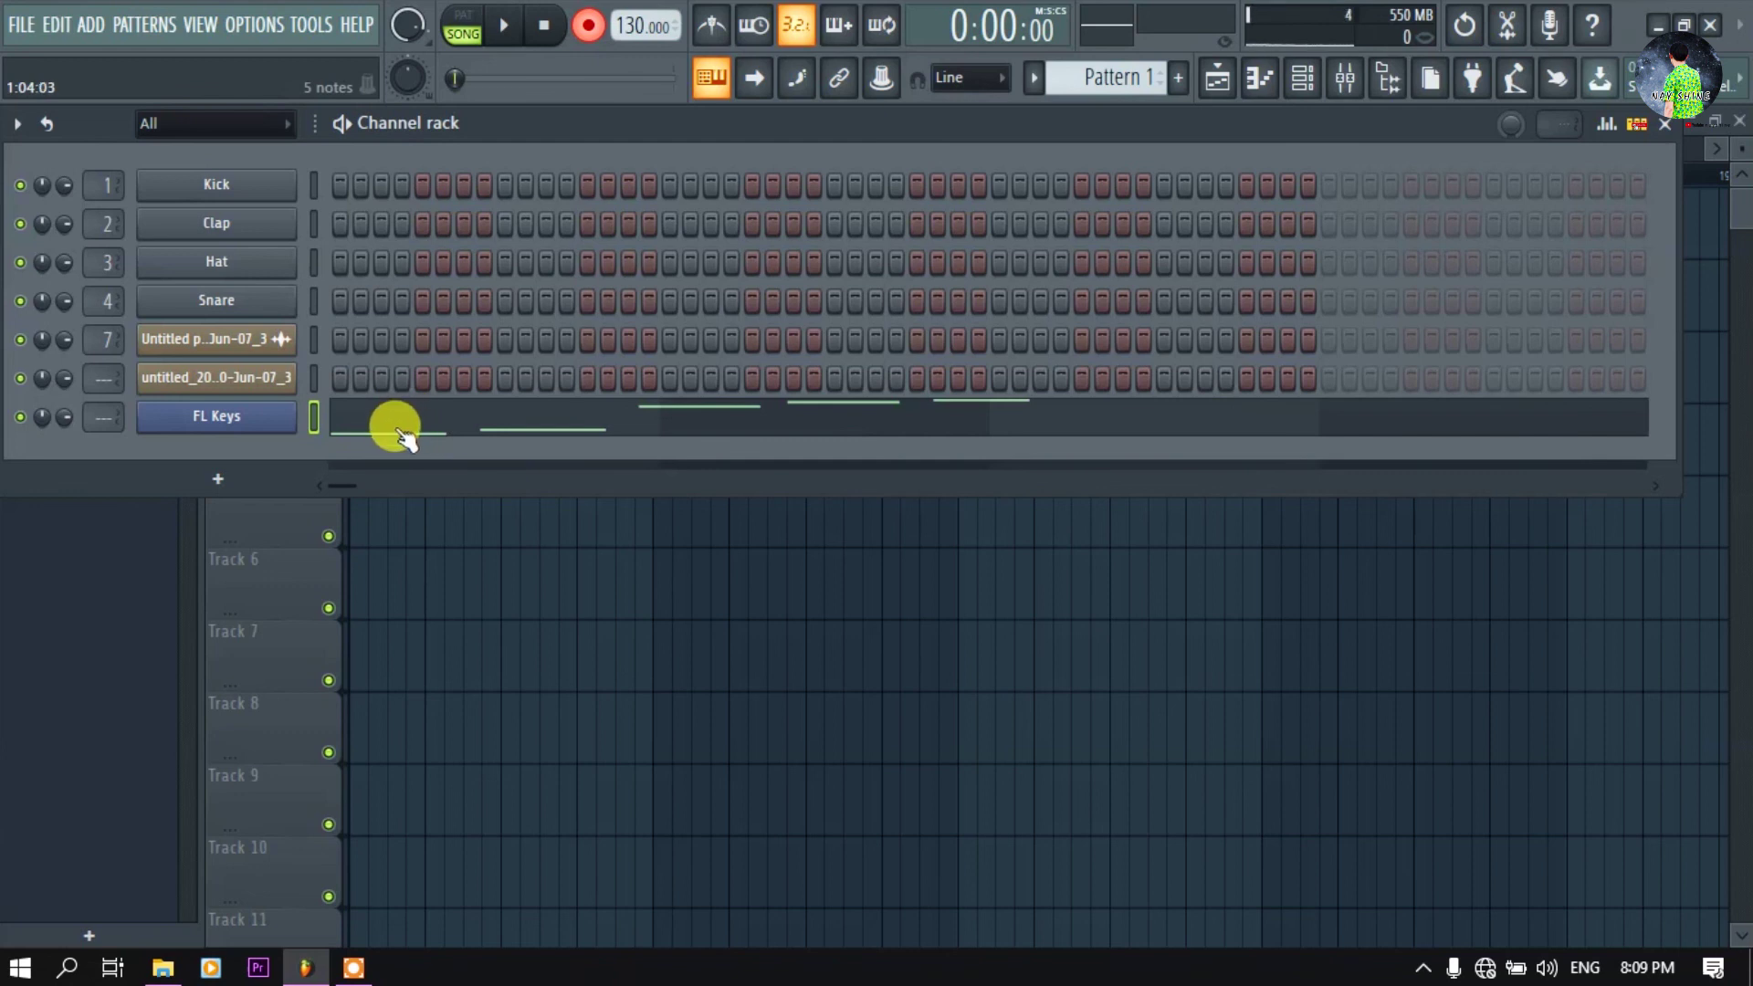
Hide the channel rack and move the Pattern 1 clip from Track 1 down to Track 4 in the playlist
key(F6)
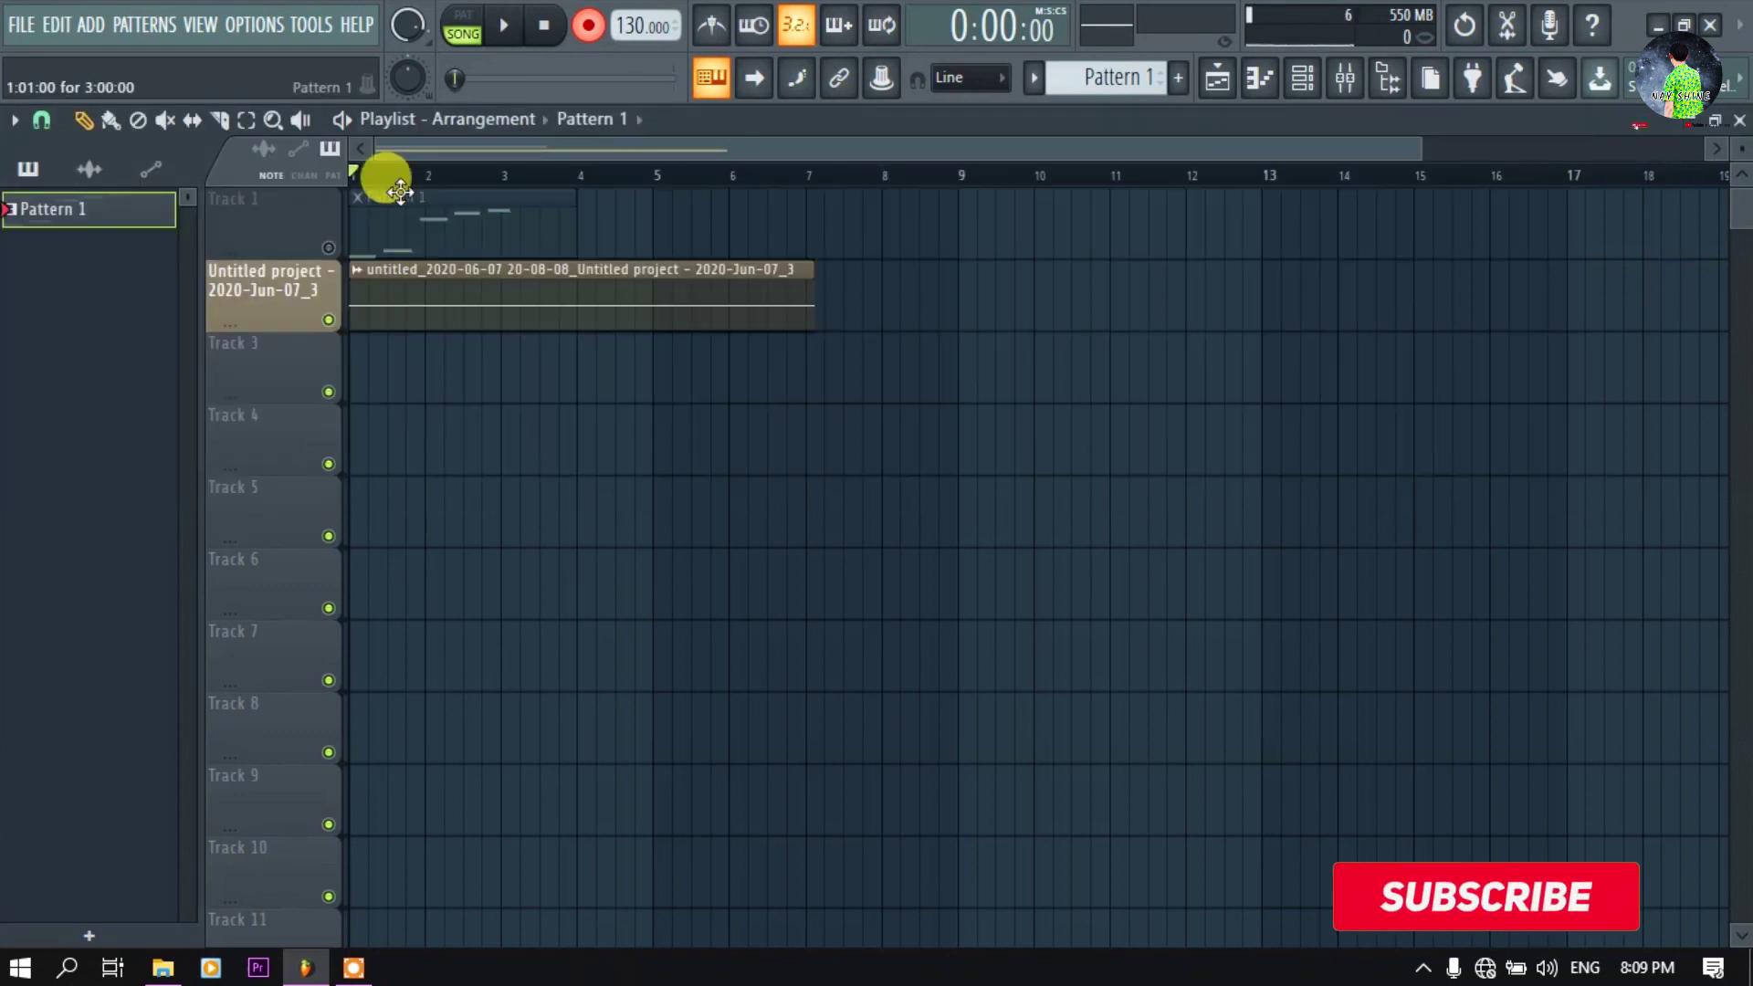
scroll(411, 176, up, 2)
drag(391, 188, 394, 507)
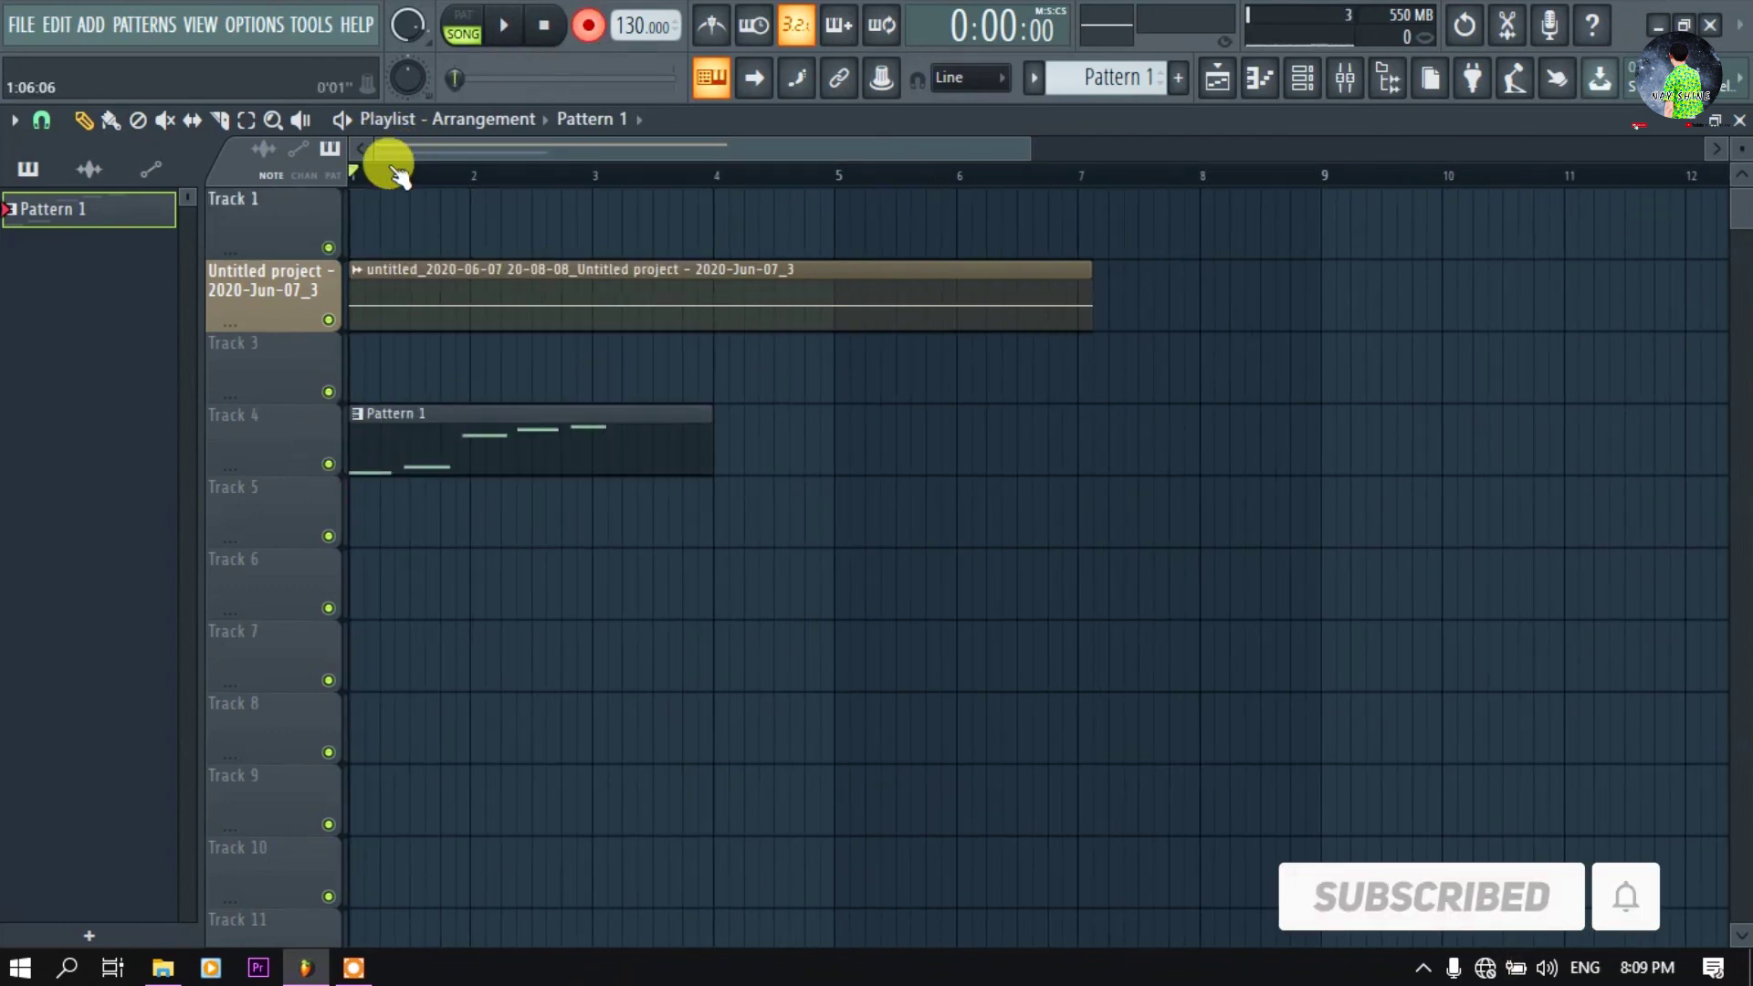
scroll(399, 173, up, 1)
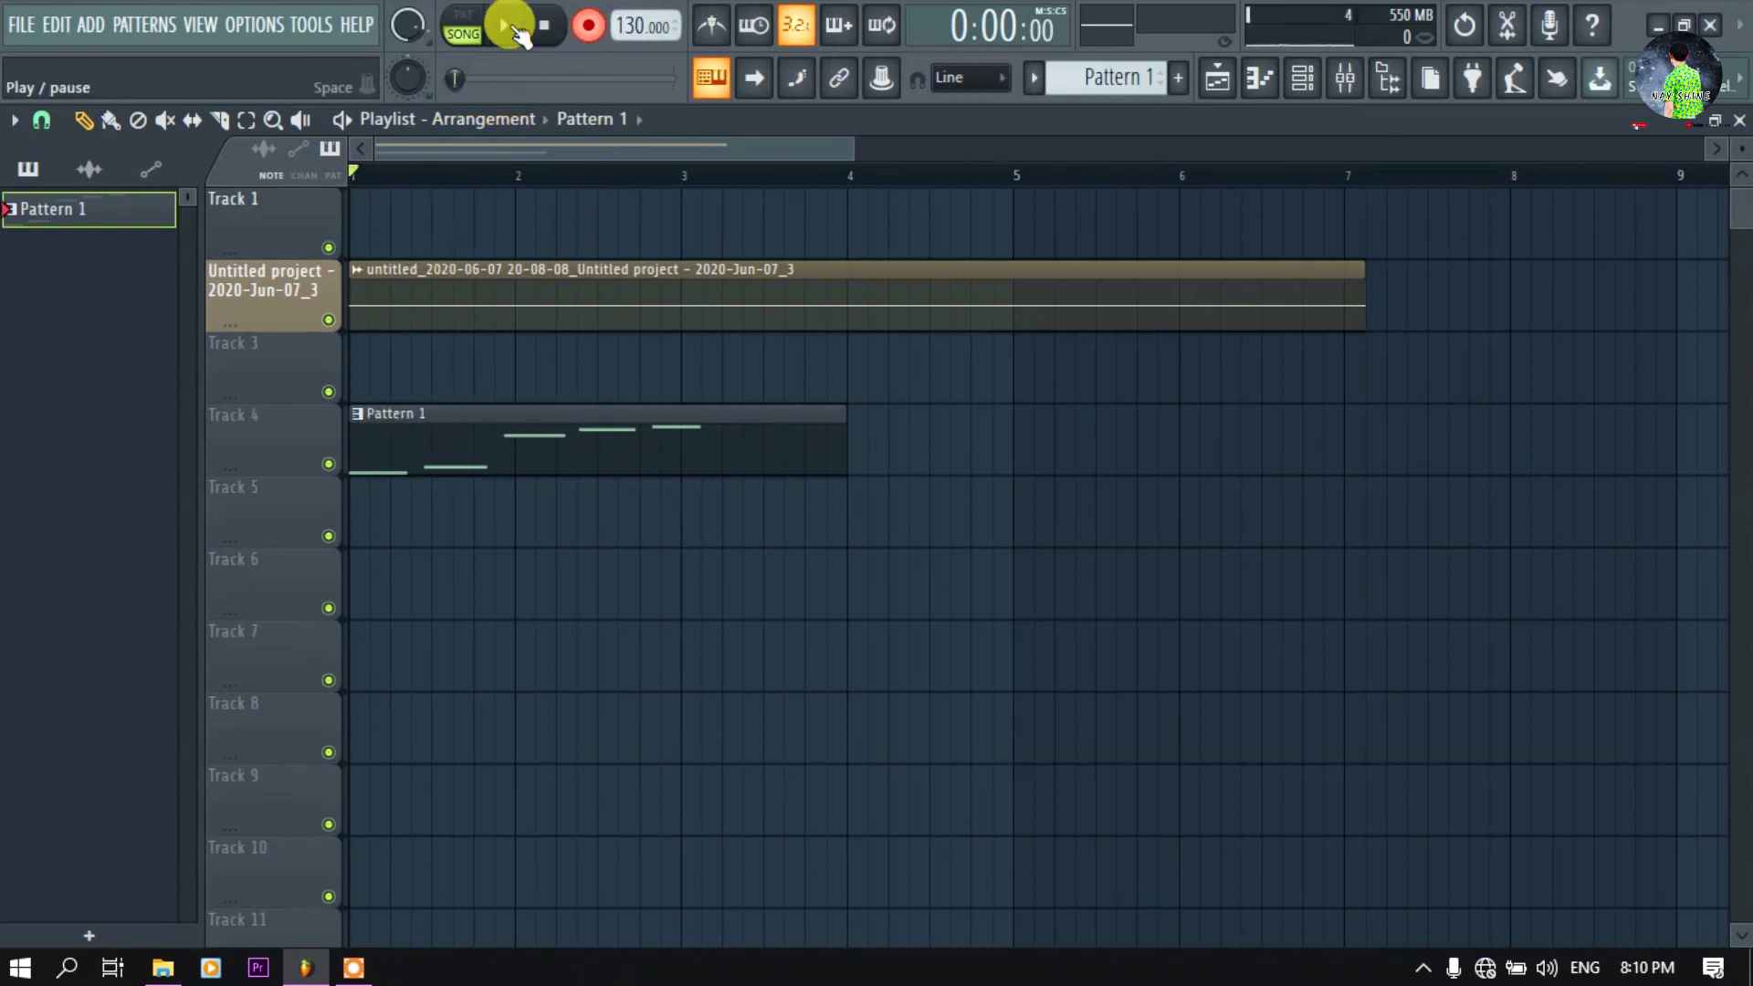
Record two FL Keys chords, C5-E5-G5 and D5-F5-A5, into Pattern 1 during song playback
click(508, 27)
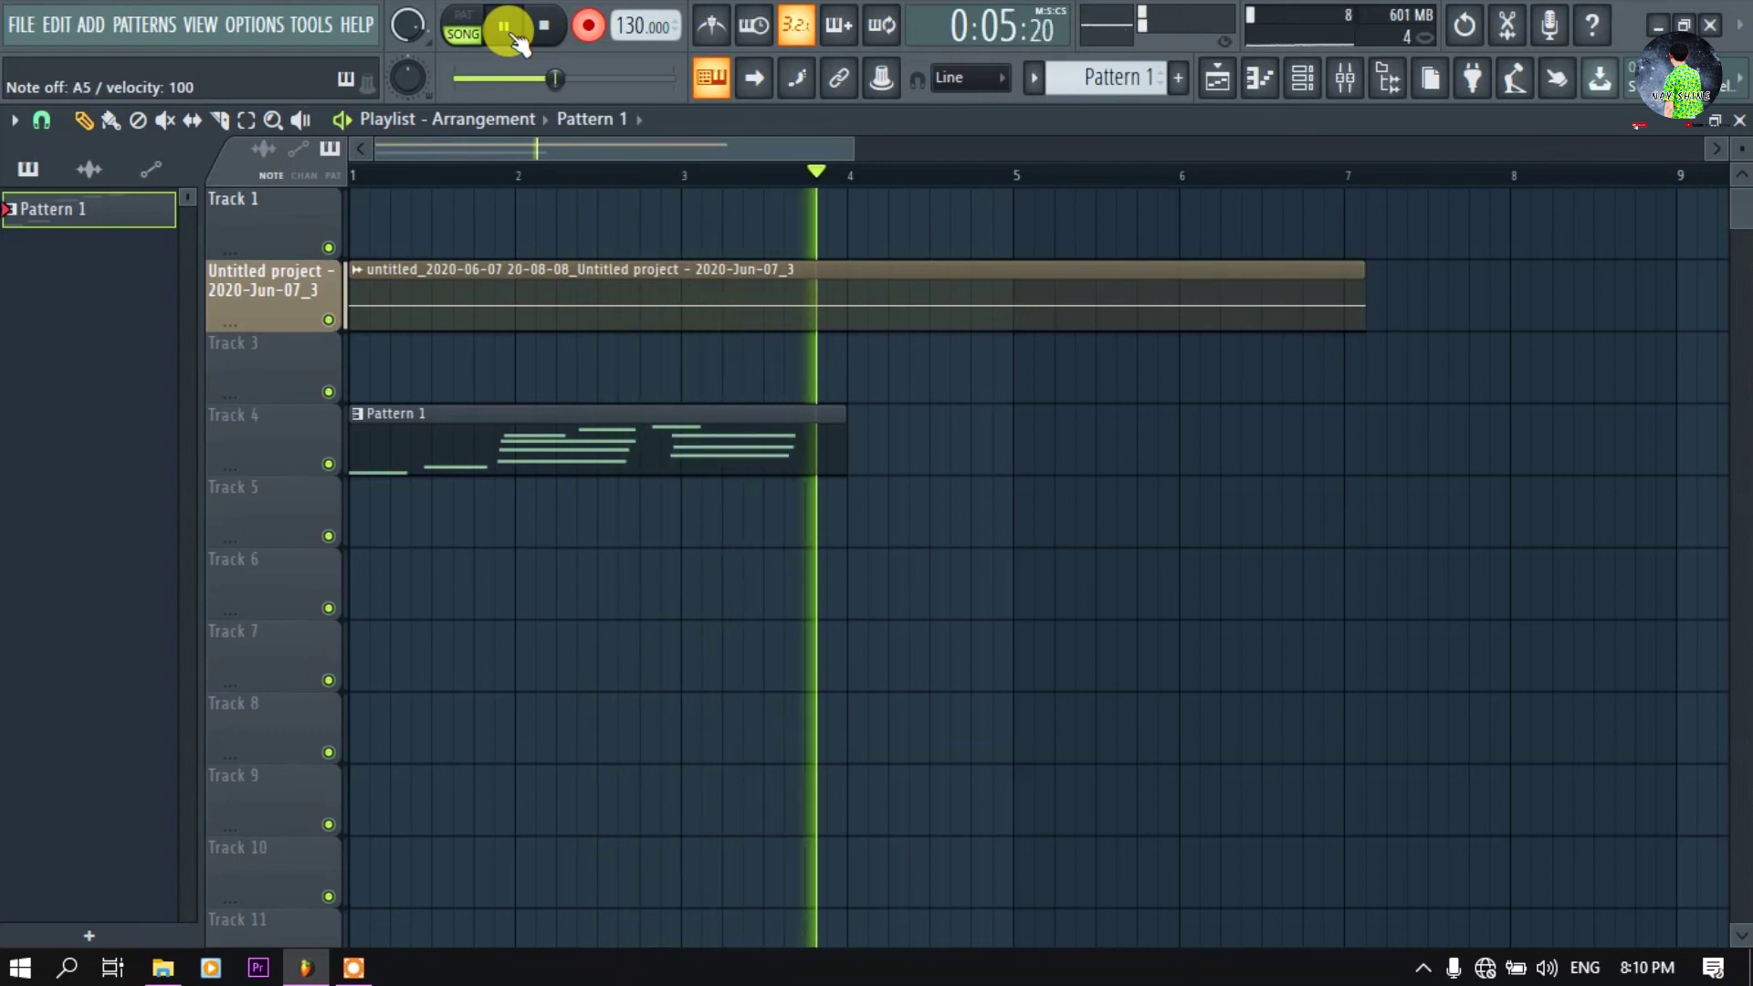
click(508, 26)
Examine Pattern 1's recorded FL Keys notes in the piano roll, and return through the playlist to the channel rack
double_click(496, 423)
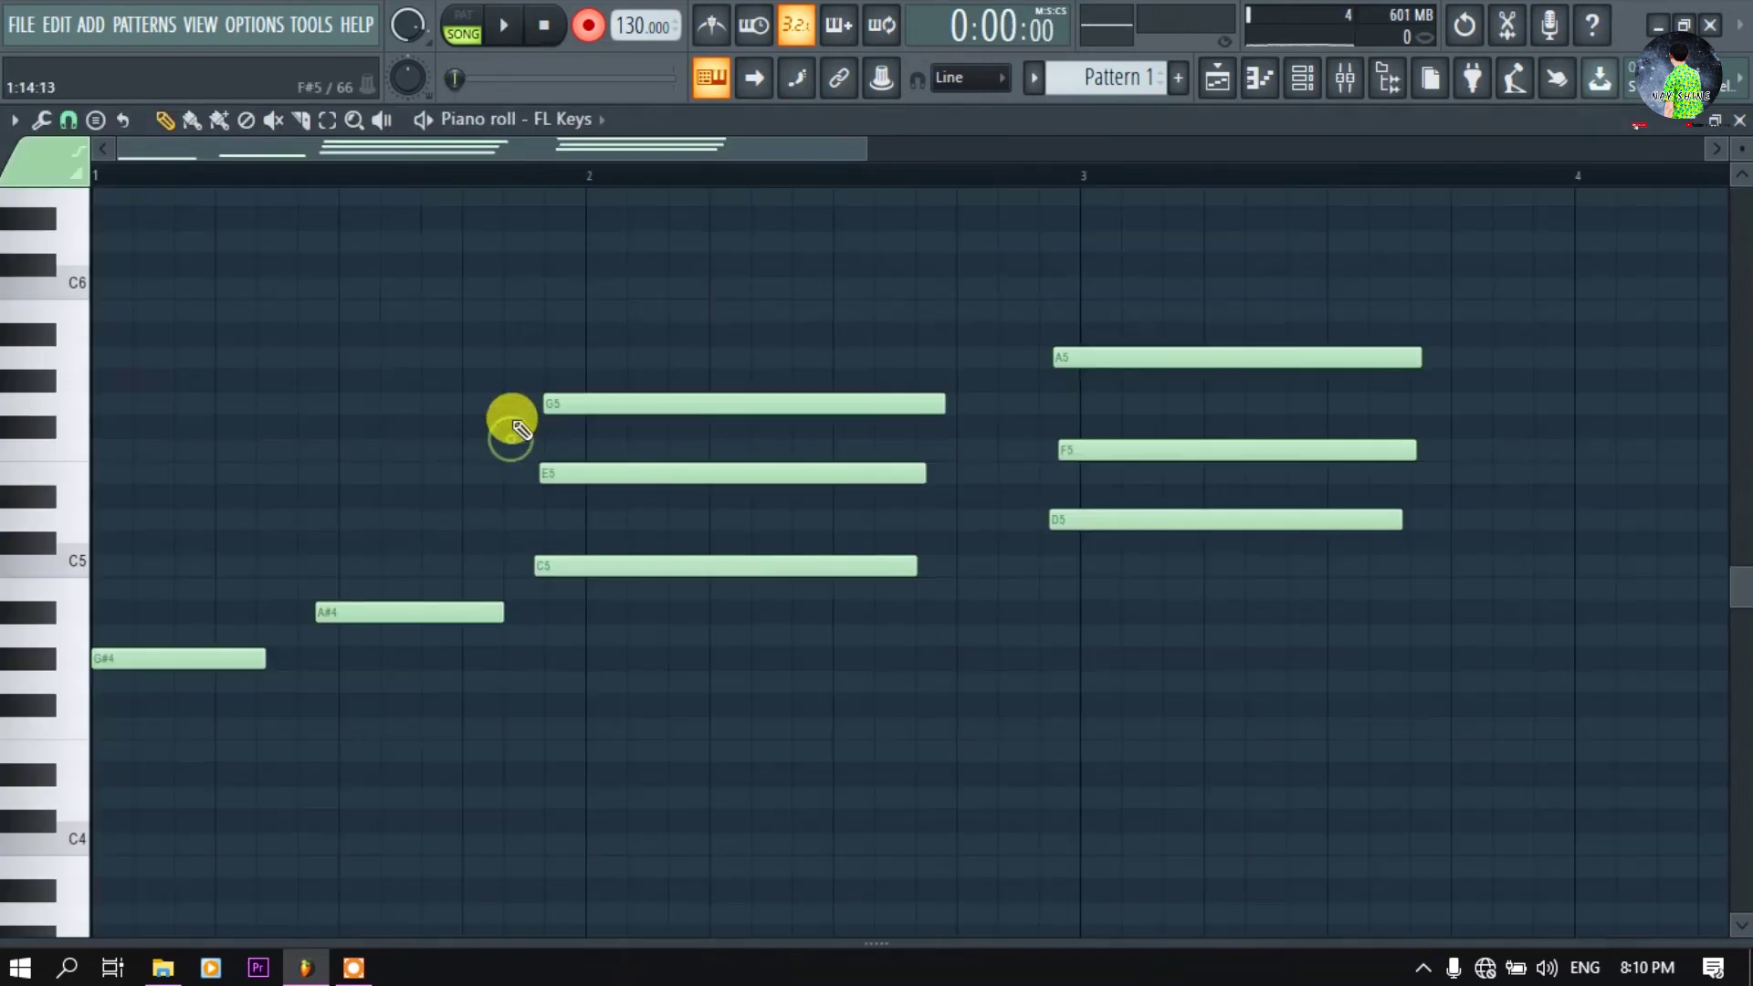
drag(379, 183, 274, 172)
scroll(571, 618, up, 2)
scroll(571, 618, down, 2)
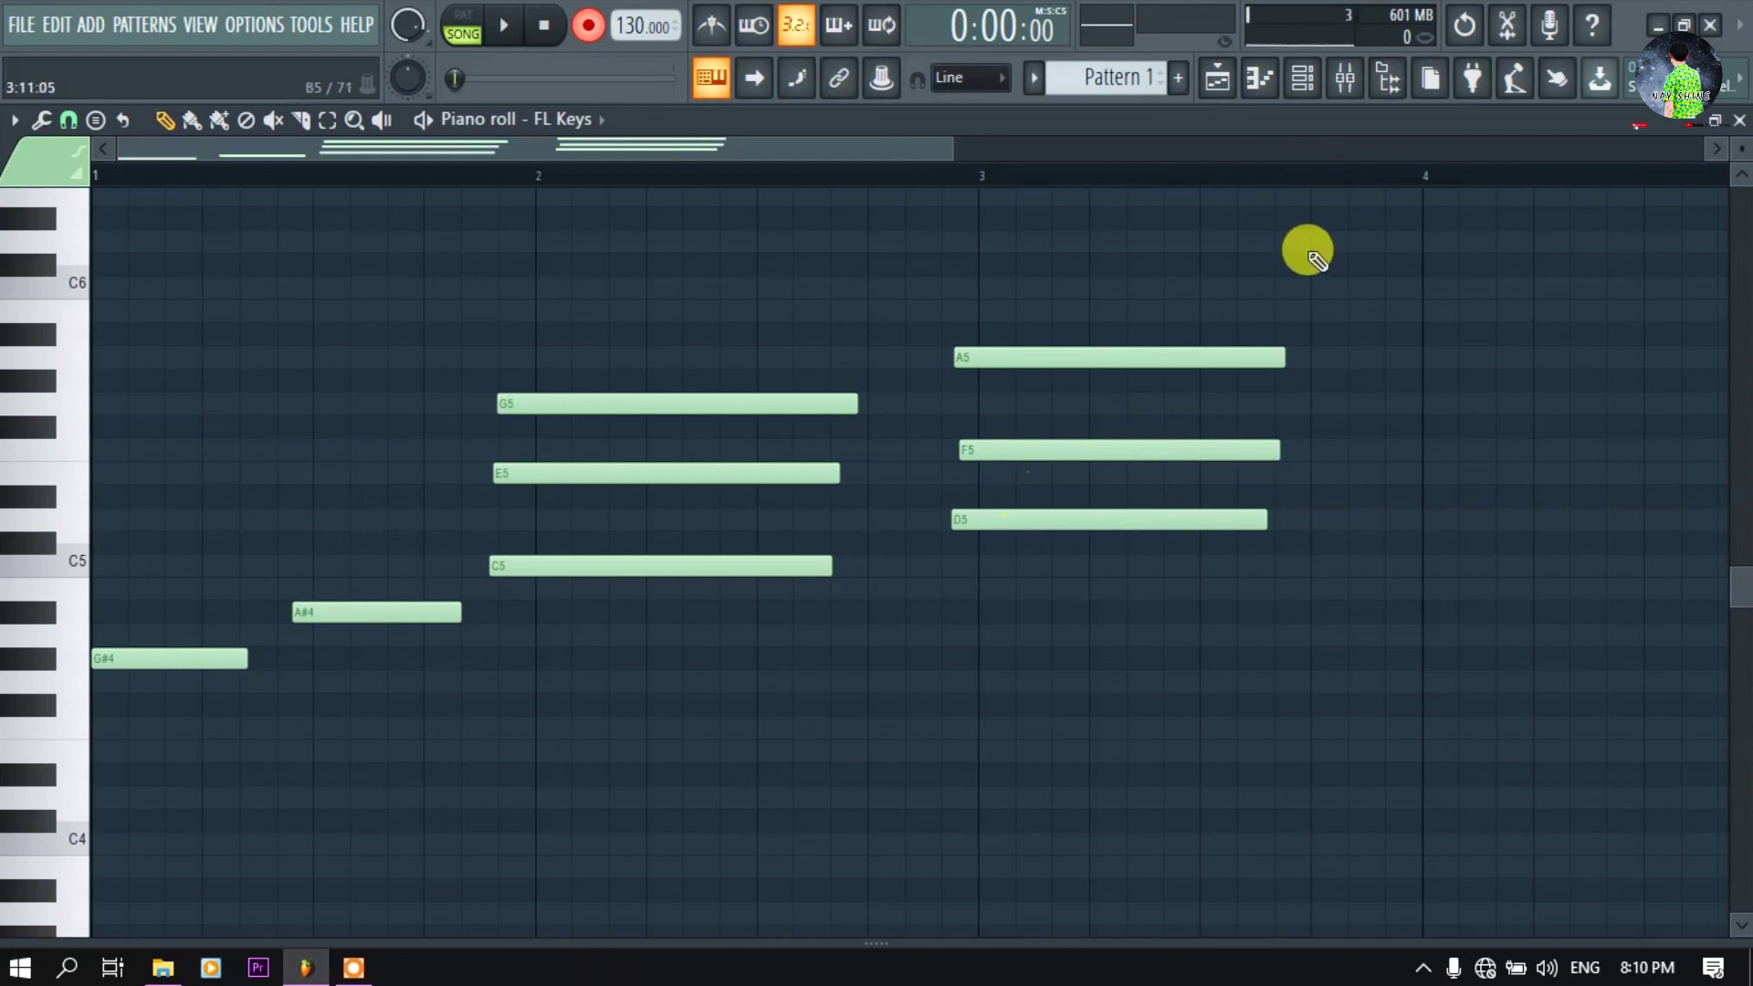
key(F5)
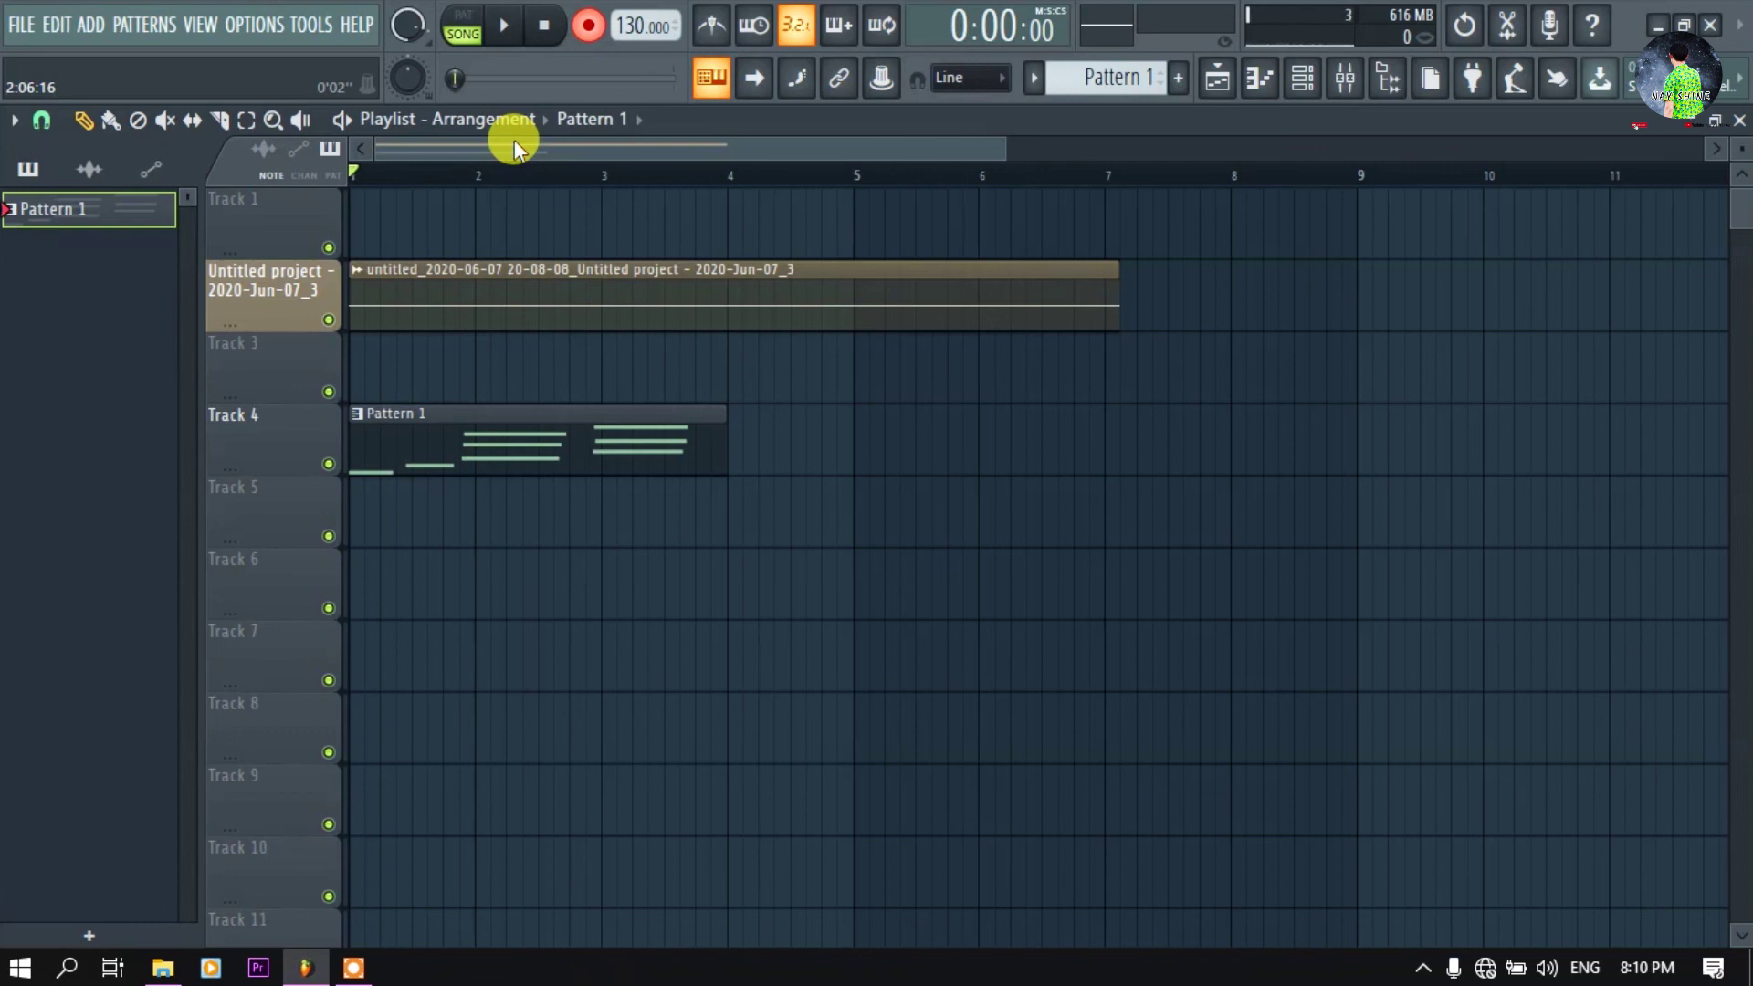
click(1308, 87)
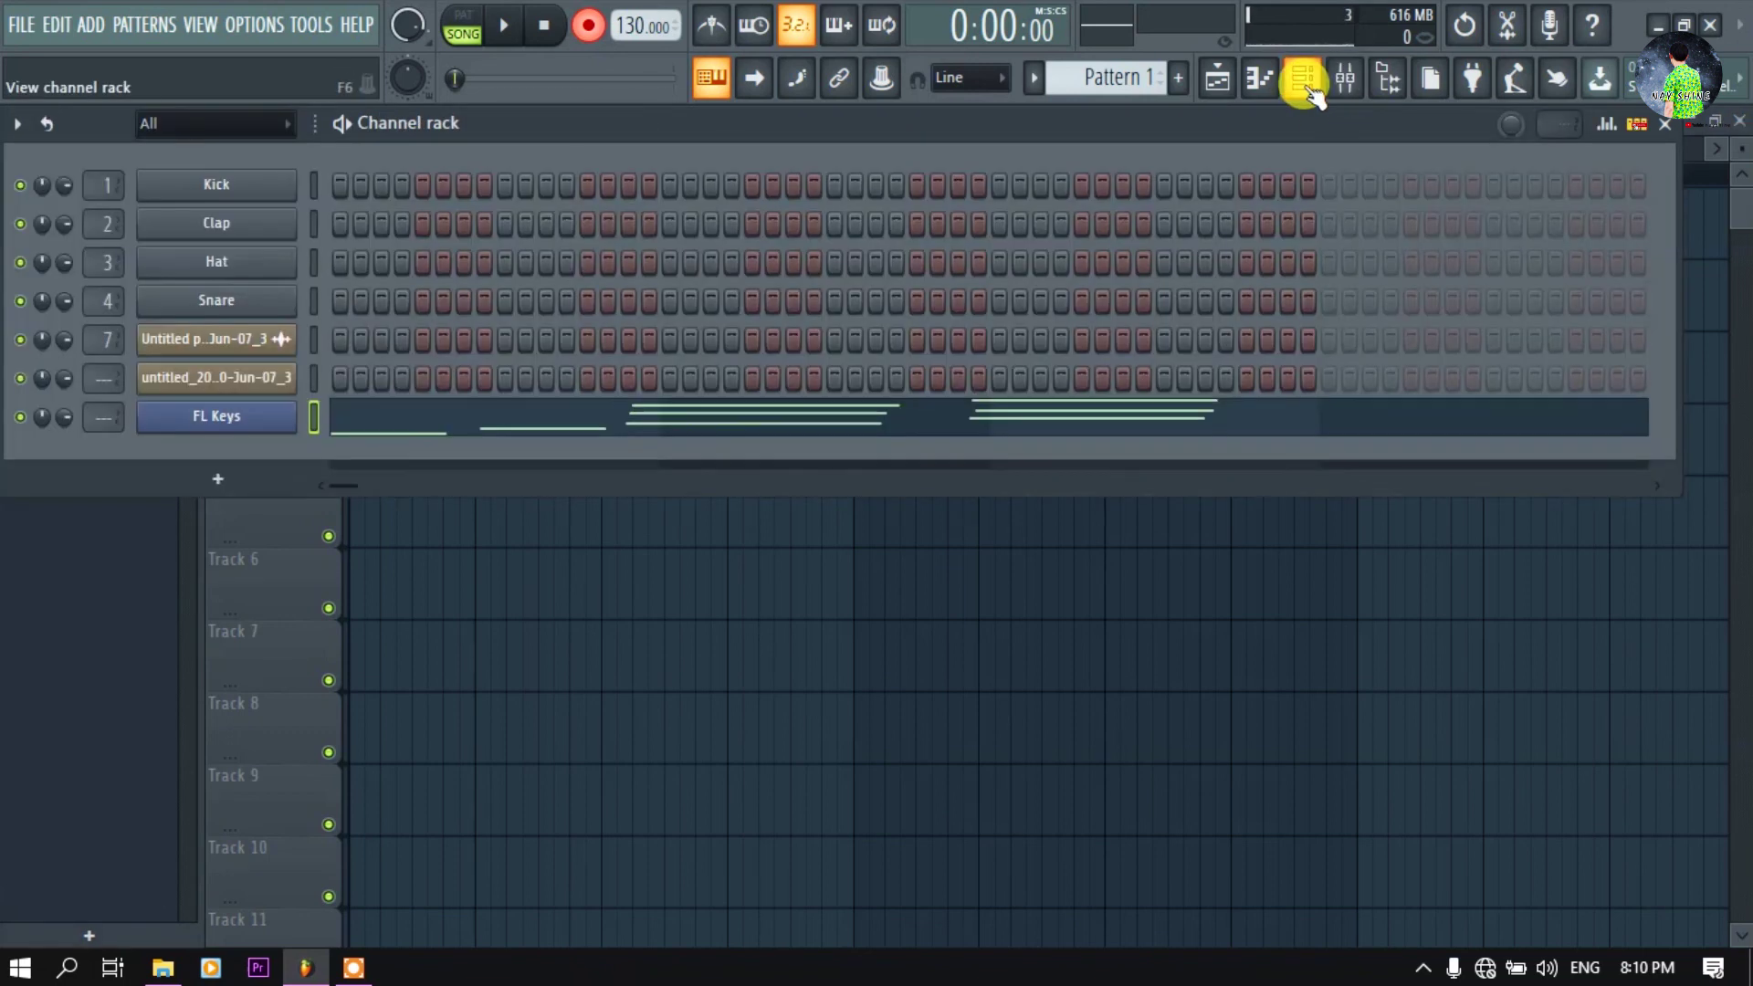